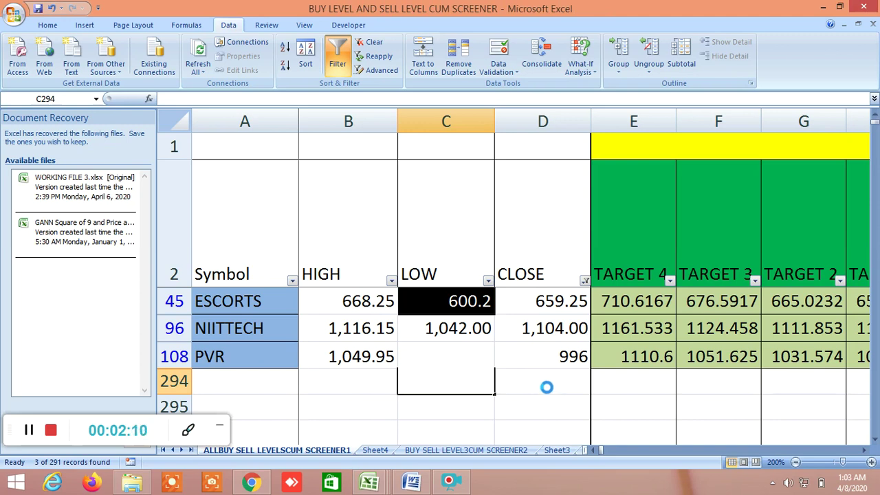
{"action": "key", "text": "Right"}
{"action": "key", "text": "Right"}
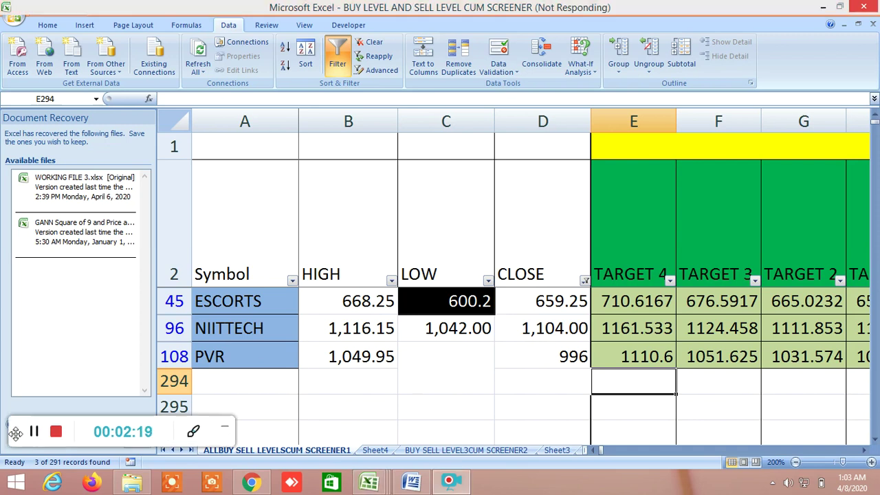
{"action": "mouse_move", "coordinate": [10, 431]}
{"action": "left_mouse_down"}
{"action": "mouse_move", "coordinate": [185, 419]}
{"action": "mouse_move", "coordinate": [79, 459]}
{"action": "mouse_move", "coordinate": [10, 393]}
{"action": "mouse_move", "coordinate": [10, 432]}
{"action": "left_mouse_up"}
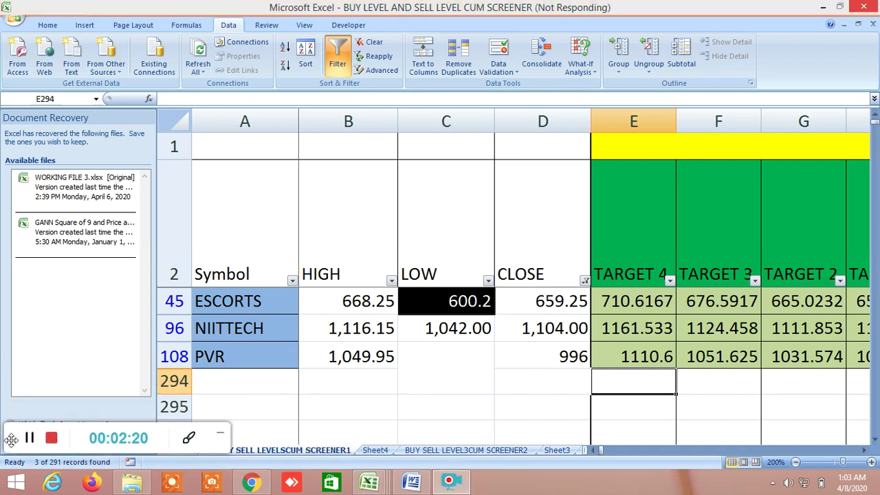
{"action": "left_click", "coordinate": [340, 402]}
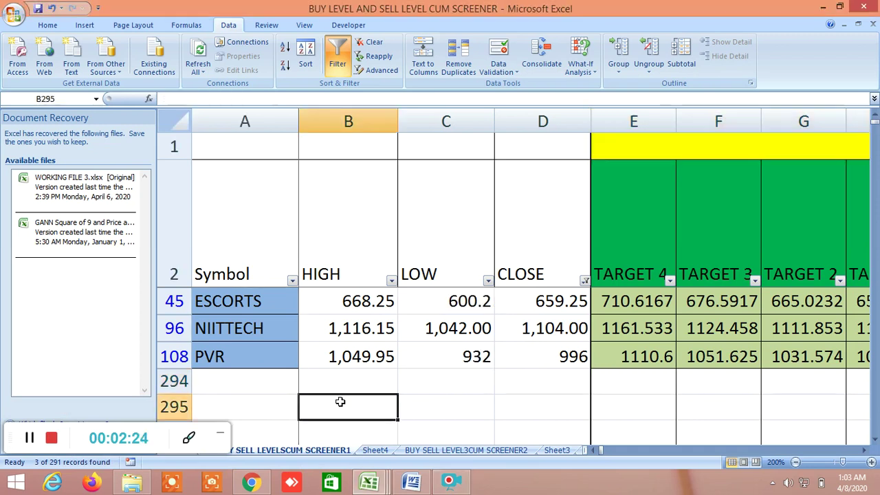
{"action": "left_click", "coordinate": [459, 385]}
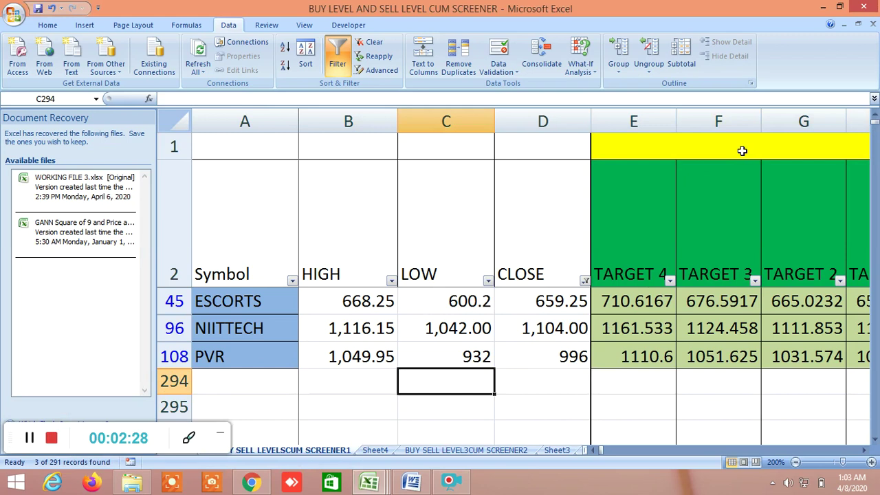
Examine the CLOSE, BUY ABOVE and TARGET 1 to 4 columns for the filtered stocks.
{"action": "left_click", "coordinate": [863, 450]}
{"action": "left_click", "coordinate": [863, 450]}
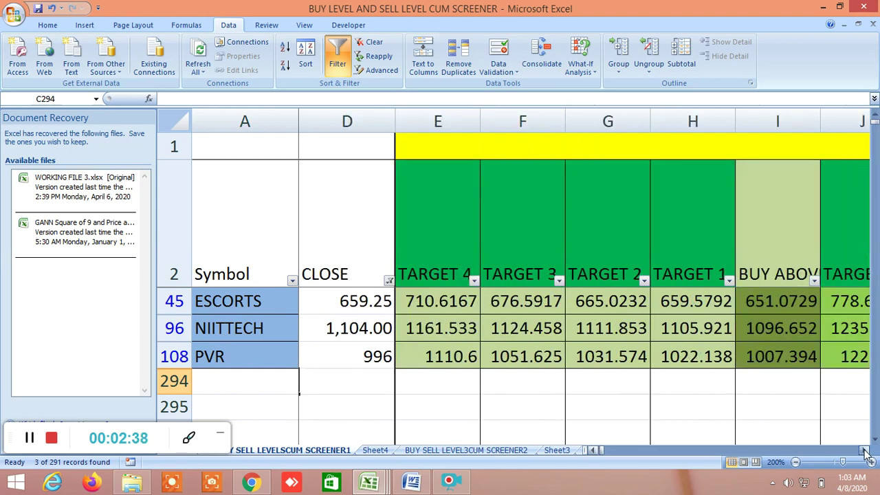
{"action": "left_click", "coordinate": [863, 450]}
{"action": "left_click", "coordinate": [863, 450]}
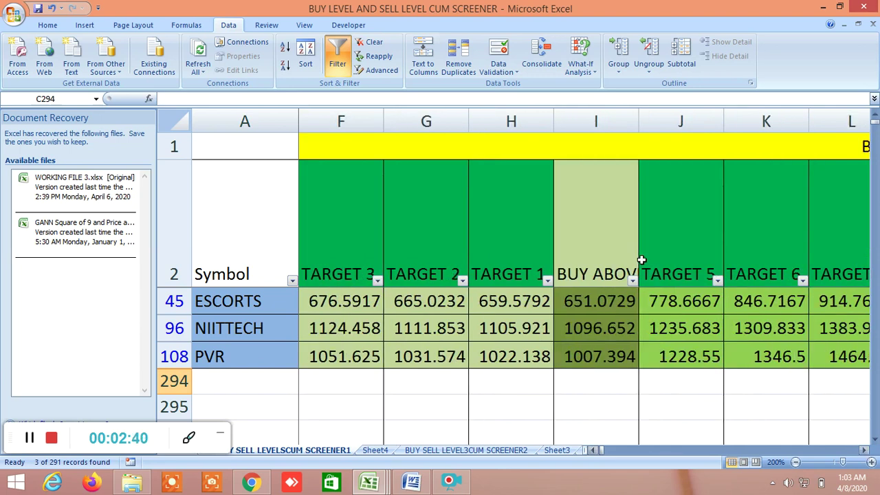
{"action": "left_click", "coordinate": [607, 232]}
{"action": "left_click", "coordinate": [521, 256]}
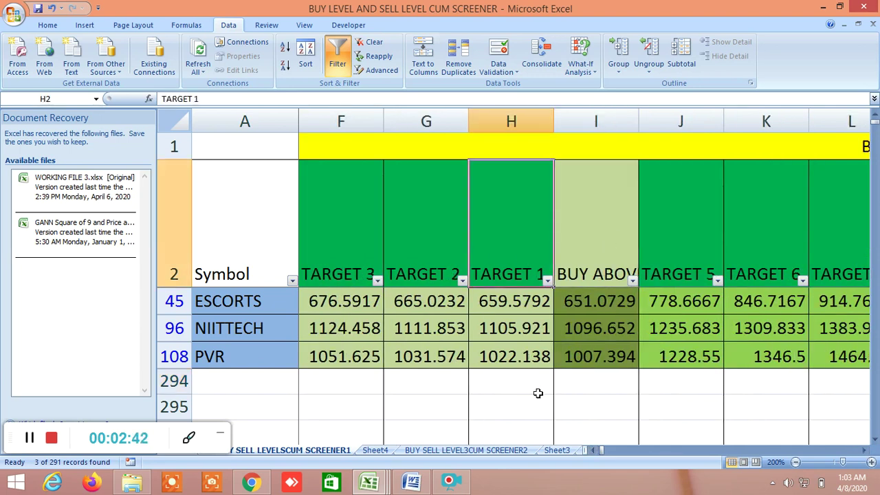
{"action": "left_click", "coordinate": [589, 450]}
{"action": "left_click", "coordinate": [590, 450]}
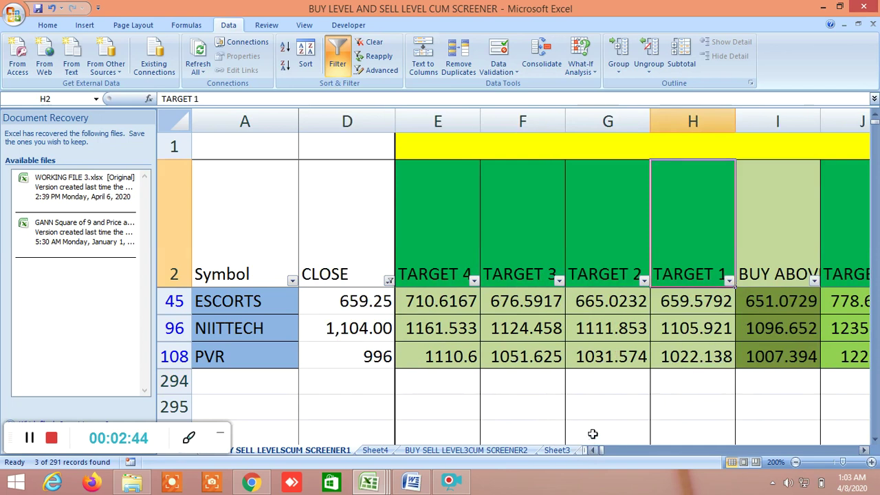
Examine the TARGET 5 to 8 buy columns and the Sell below and sell target columns of BUY LEVEL AND SELL LEVELS 1.
{"action": "left_click", "coordinate": [863, 452]}
{"action": "left_click", "coordinate": [863, 452]}
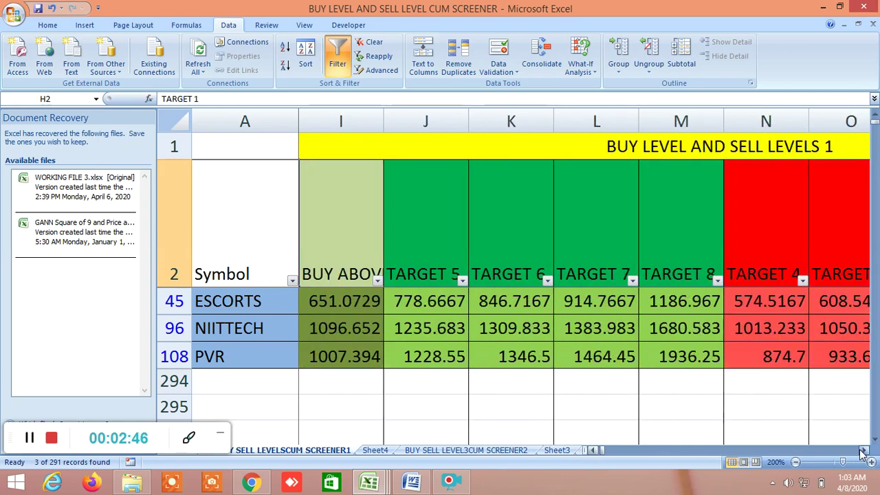
{"action": "left_click", "coordinate": [864, 451]}
{"action": "left_click", "coordinate": [863, 451]}
{"action": "left_click", "coordinate": [863, 452]}
{"action": "left_click", "coordinate": [863, 451]}
{"action": "left_click", "coordinate": [863, 451]}
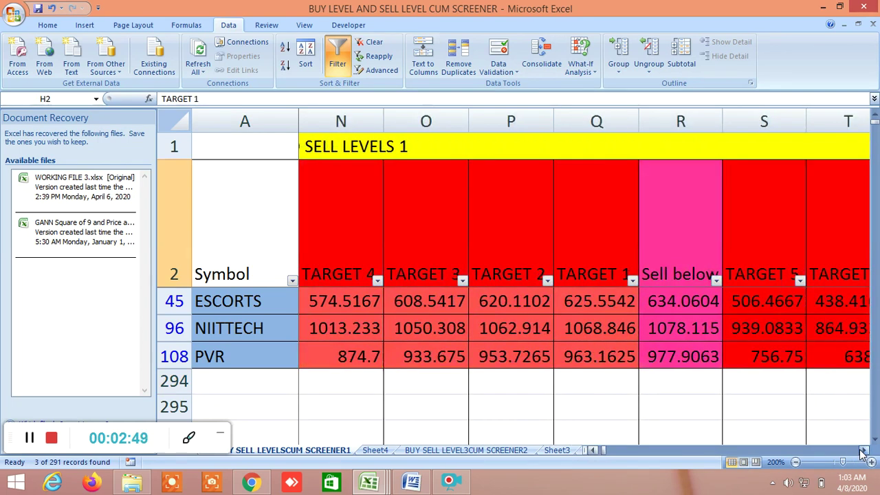
{"action": "left_click", "coordinate": [863, 452]}
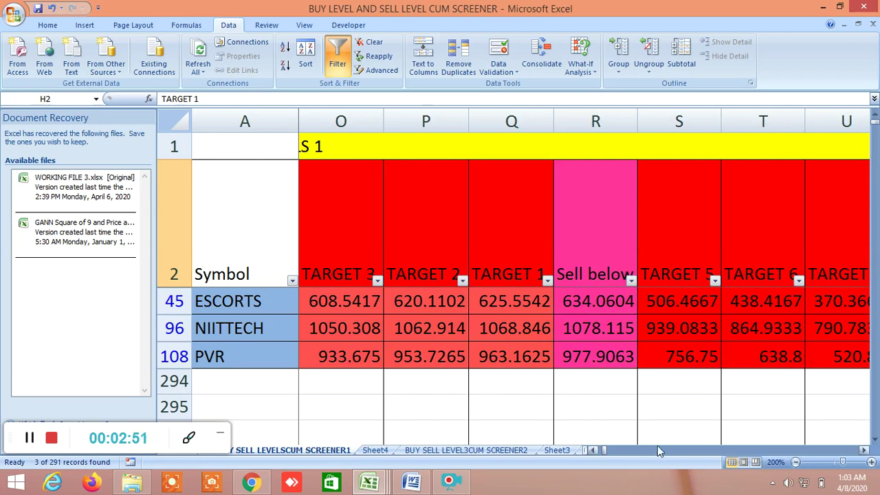
Return to the LOW and CLOSE prices and compare them with the first set of buy and sell levels.
{"action": "left_click", "coordinate": [591, 451]}
{"action": "left_click_drag", "start_coordinate": [591, 451], "coordinate": [591, 451]}
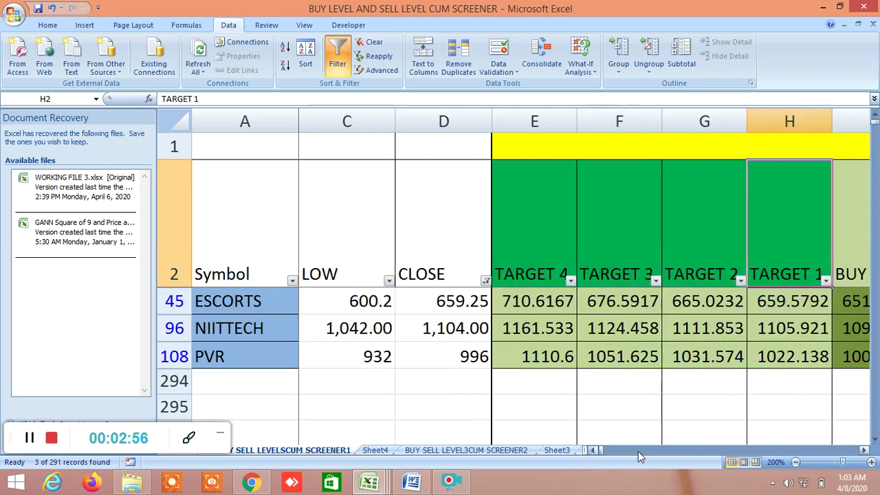
{"action": "left_click", "coordinate": [863, 450]}
{"action": "left_click", "coordinate": [863, 450]}
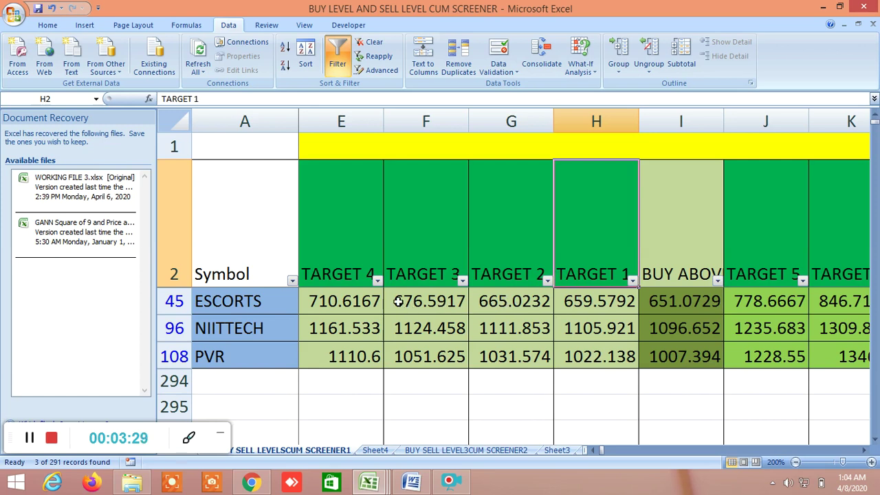
{"action": "left_click", "coordinate": [864, 450]}
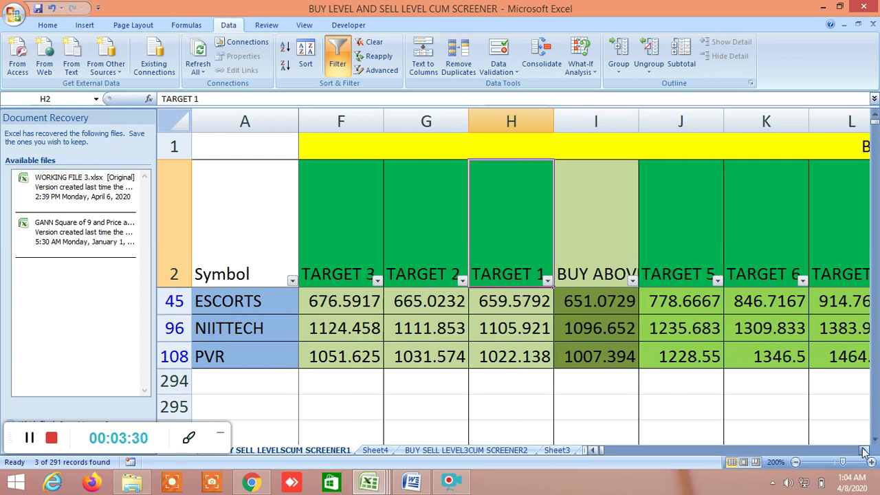
{"action": "left_click", "coordinate": [864, 450]}
{"action": "left_click", "coordinate": [864, 450]}
{"action": "left_click", "coordinate": [863, 450]}
{"action": "left_click", "coordinate": [863, 450]}
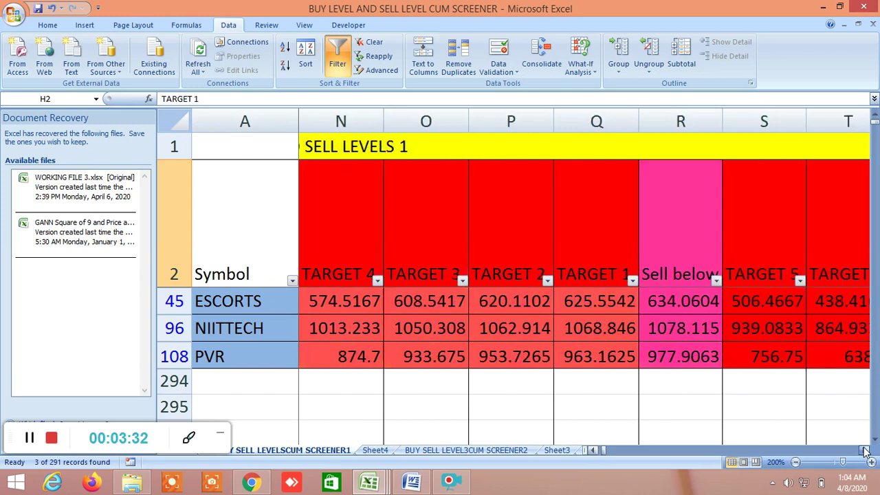
Review the screener columns that test LTP against the buy targets, the sell-below level and the sell targets.
{"action": "left_click", "coordinate": [864, 450]}
{"action": "left_click", "coordinate": [864, 450]}
{"action": "left_click", "coordinate": [864, 450]}
{"action": "left_click", "coordinate": [864, 450]}
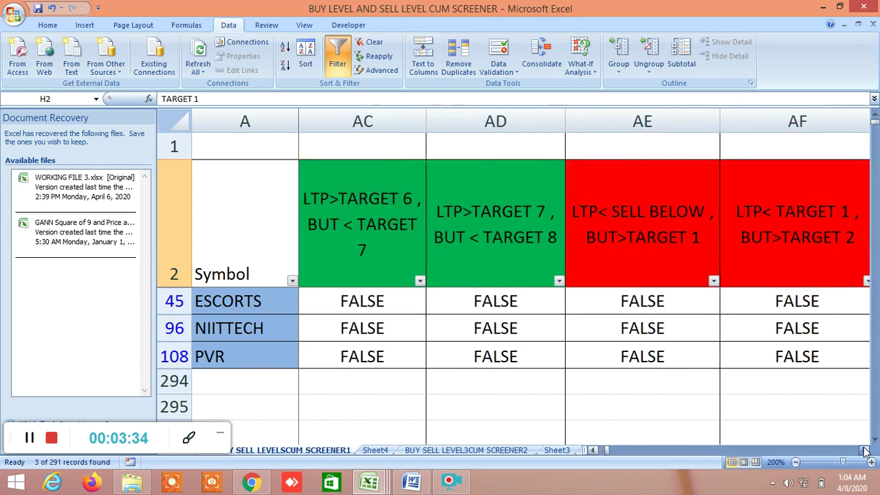
{"action": "left_click", "coordinate": [863, 451]}
{"action": "left_click", "coordinate": [864, 450]}
{"action": "left_click", "coordinate": [864, 450]}
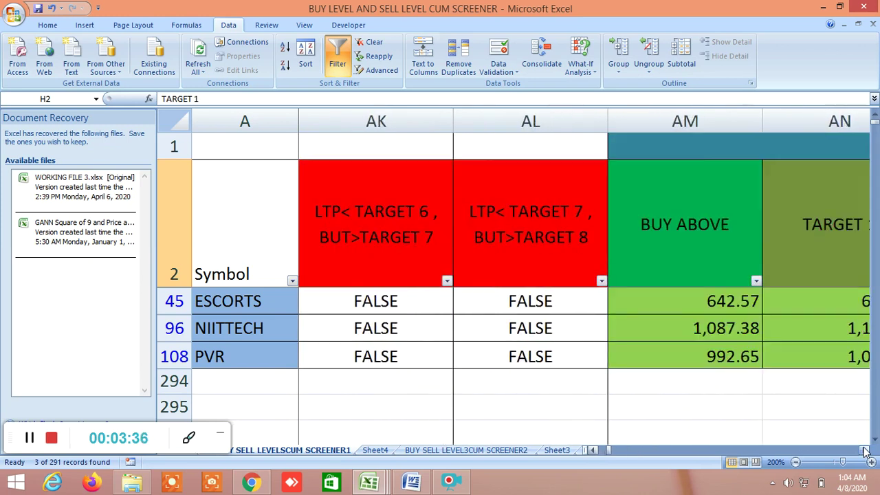
Examine the BUY ABOVE, SELL BELOW and TARGET 1 to 3 columns of BUY LEVEL AND SELL LEVELS 2.
{"action": "left_click", "coordinate": [864, 451]}
{"action": "left_click", "coordinate": [864, 450]}
{"action": "left_click", "coordinate": [864, 450]}
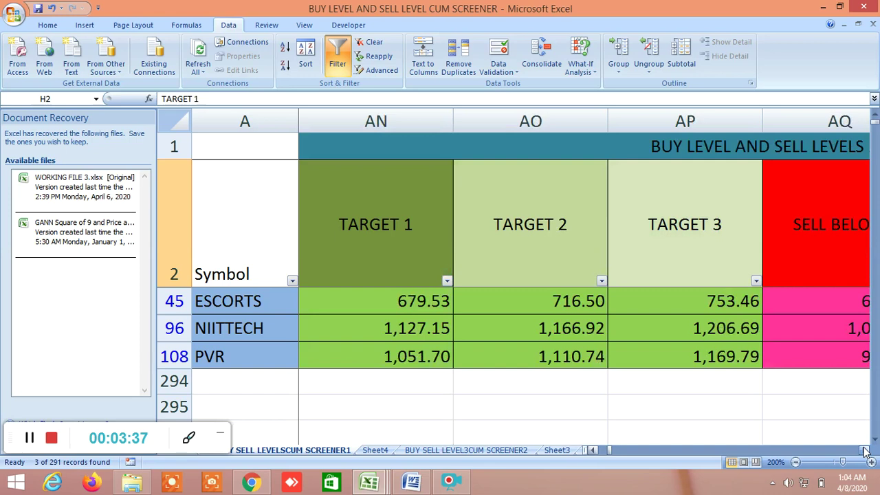
{"action": "left_click", "coordinate": [595, 451]}
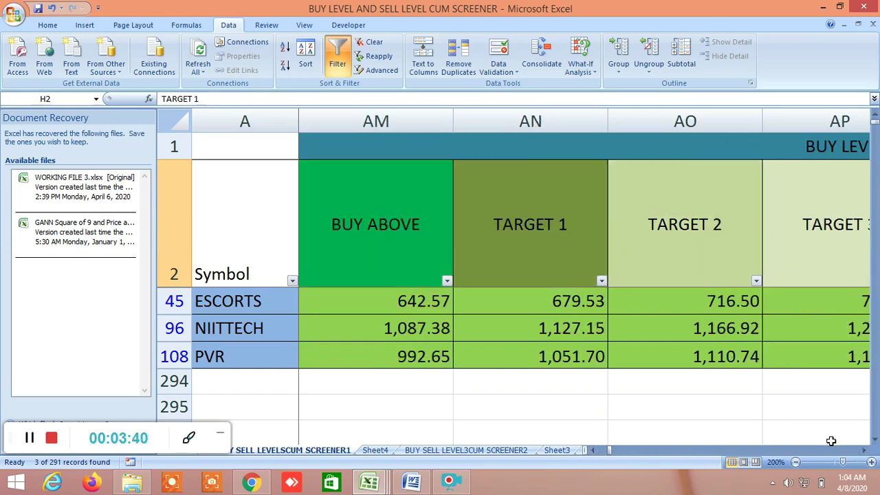
{"action": "left_click", "coordinate": [864, 451]}
{"action": "left_click", "coordinate": [865, 451]}
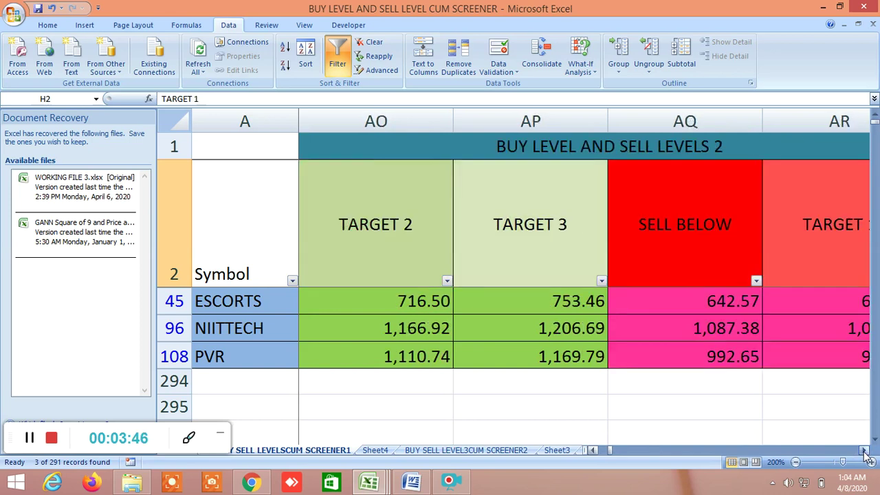
{"action": "left_click", "coordinate": [865, 451]}
{"action": "left_click", "coordinate": [864, 450]}
{"action": "left_click", "coordinate": [864, 451]}
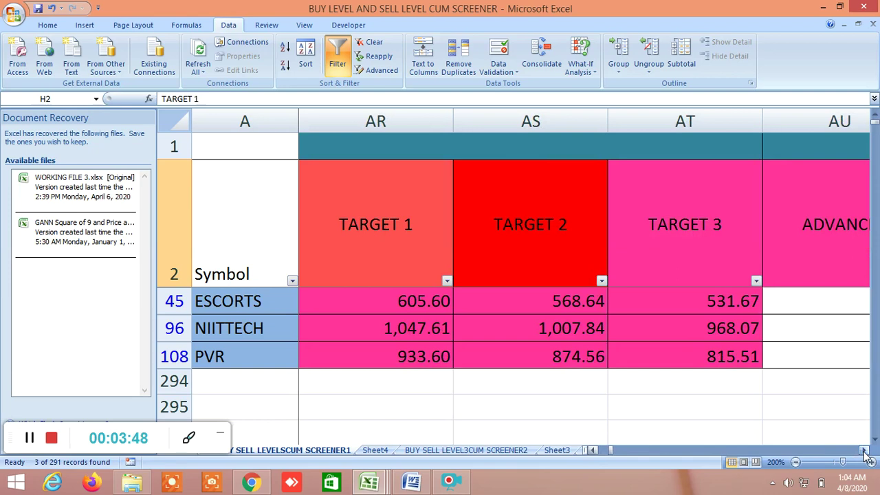
Review the TYPICAL PRICE columns, the numbered average price columns and the MA, EMA and DEMA columns.
{"action": "left_click", "coordinate": [865, 450]}
{"action": "left_click", "coordinate": [864, 451]}
{"action": "left_click", "coordinate": [865, 451]}
{"action": "left_click", "coordinate": [864, 451]}
{"action": "left_click", "coordinate": [864, 451]}
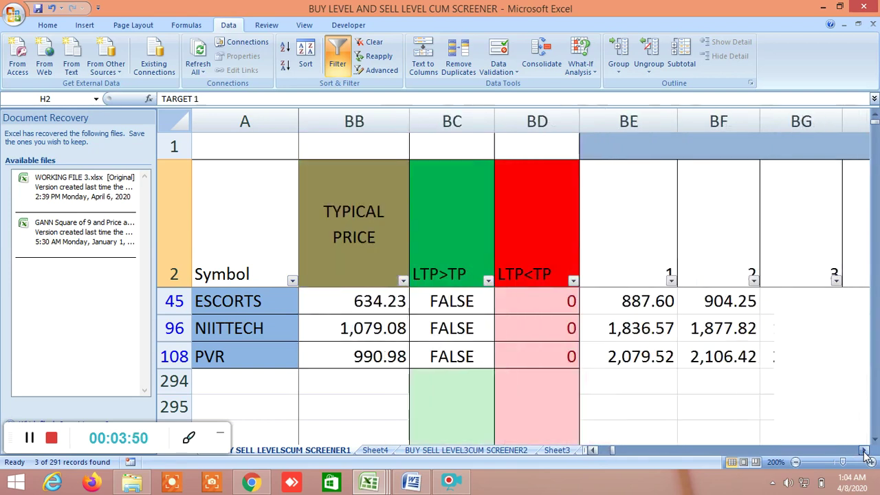
{"action": "left_click", "coordinate": [864, 450]}
{"action": "left_click", "coordinate": [865, 451]}
{"action": "left_click", "coordinate": [865, 451]}
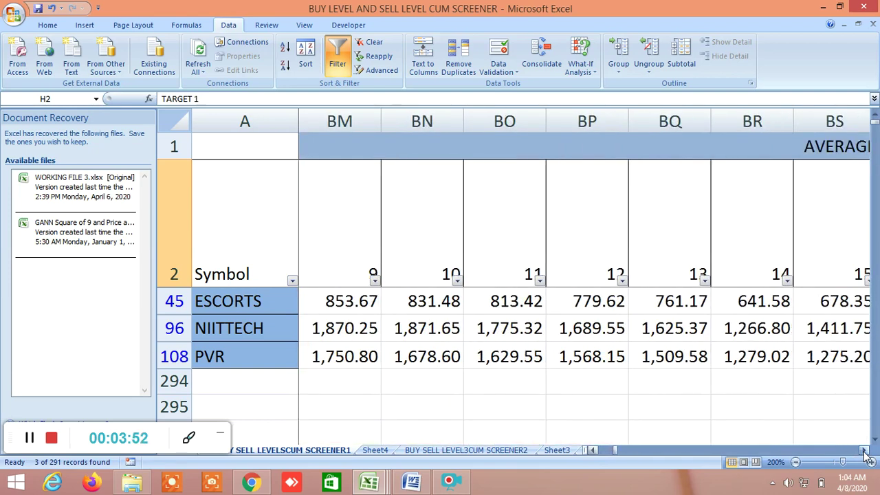
{"action": "left_click", "coordinate": [864, 450]}
{"action": "left_click", "coordinate": [865, 451]}
{"action": "left_click", "coordinate": [865, 451]}
{"action": "left_click", "coordinate": [865, 451]}
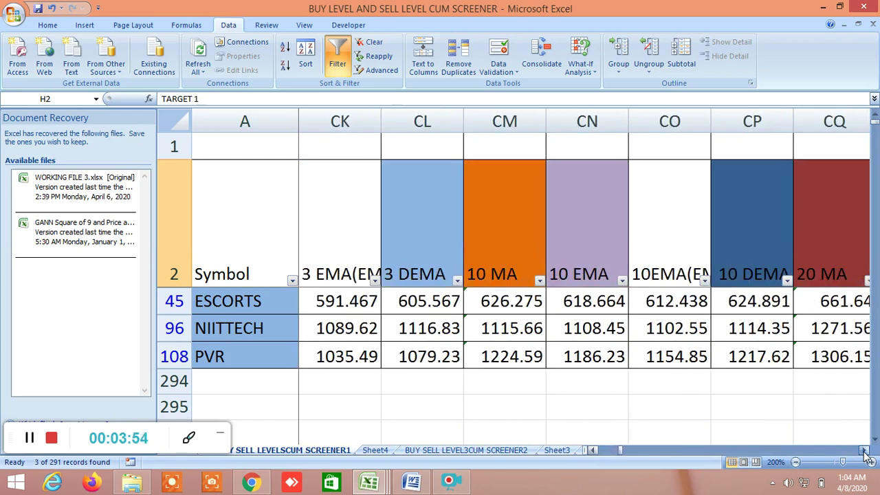
Review the stochastic, DEMA cross, NORMDIST 30 and PROBABILITY columns for the filtered stocks.
{"action": "left_click", "coordinate": [864, 451]}
{"action": "left_click", "coordinate": [864, 450]}
{"action": "left_click", "coordinate": [864, 451]}
{"action": "left_click", "coordinate": [864, 451]}
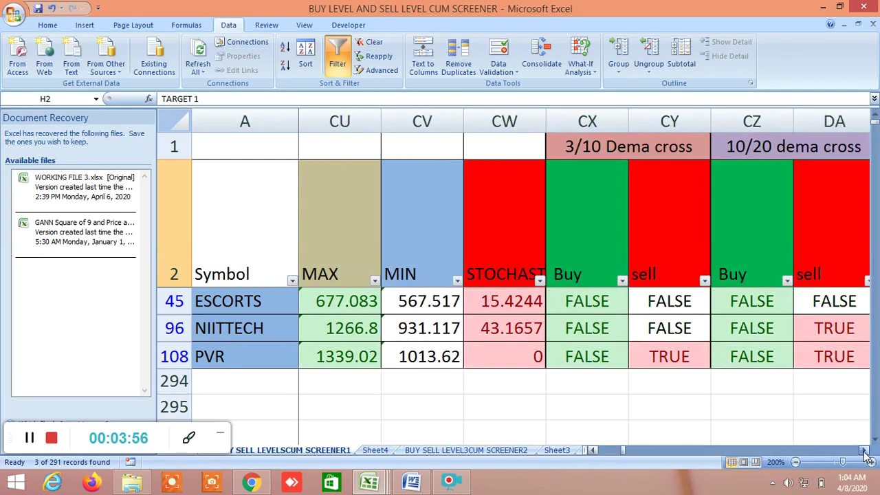
{"action": "left_click", "coordinate": [865, 451]}
{"action": "left_click", "coordinate": [865, 451]}
{"action": "left_click", "coordinate": [864, 451]}
{"action": "left_click", "coordinate": [864, 451]}
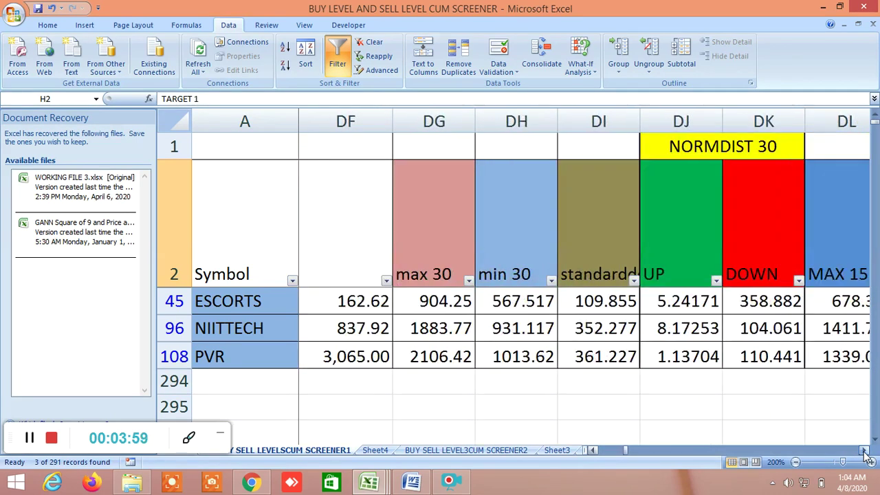
{"action": "left_click", "coordinate": [865, 451]}
{"action": "left_click", "coordinate": [864, 451]}
{"action": "left_click", "coordinate": [864, 451]}
{"action": "left_click", "coordinate": [865, 451]}
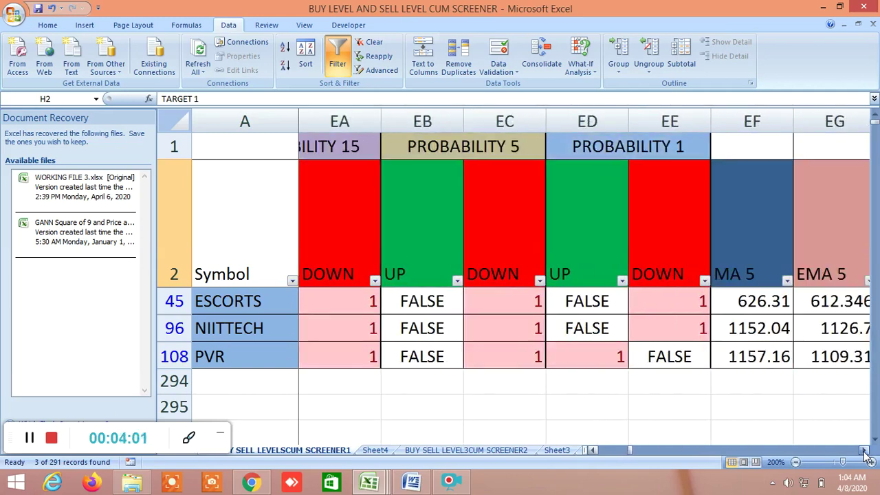
Examine the EMA 5-8-13 CROSSOVER columns and the R1 to R7 columns of BUY LEVEL AND SELL LEVELS 3.
{"action": "left_click", "coordinate": [864, 451]}
{"action": "left_click", "coordinate": [864, 451]}
{"action": "left_click", "coordinate": [864, 450]}
{"action": "left_click", "coordinate": [865, 451]}
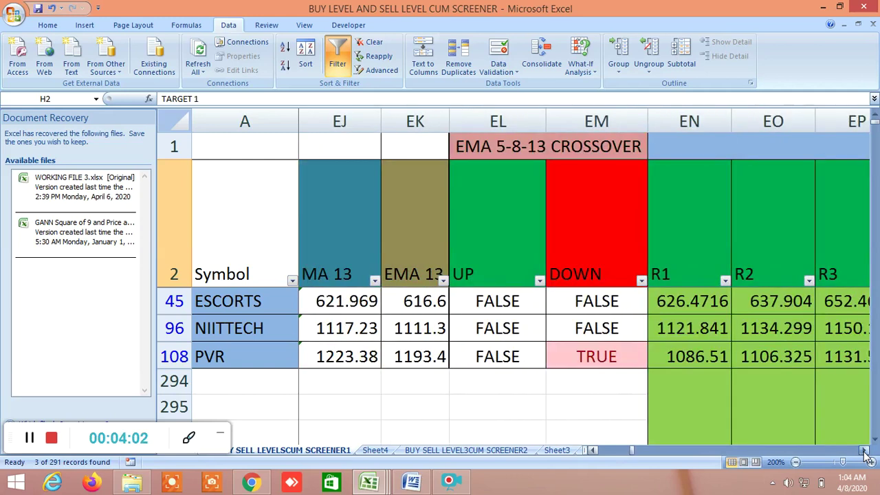
{"action": "left_click", "coordinate": [865, 451]}
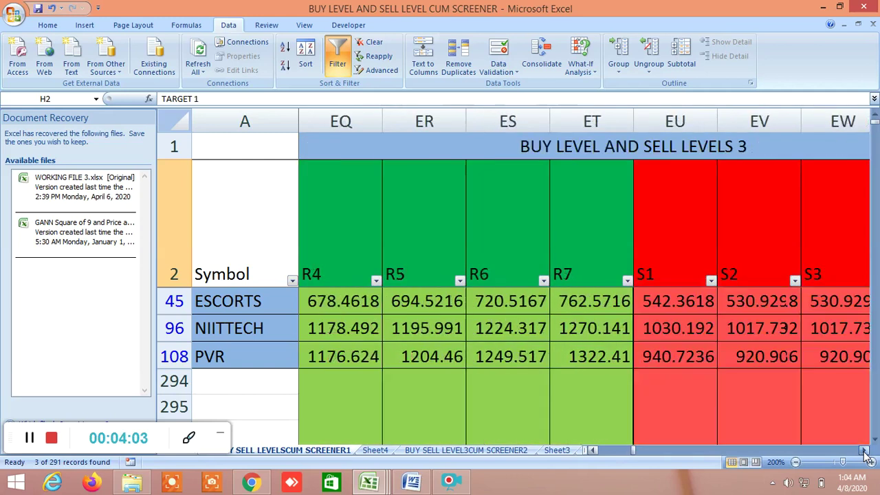
{"action": "left_click", "coordinate": [591, 450]}
{"action": "left_click", "coordinate": [591, 450]}
{"action": "left_click", "coordinate": [591, 450]}
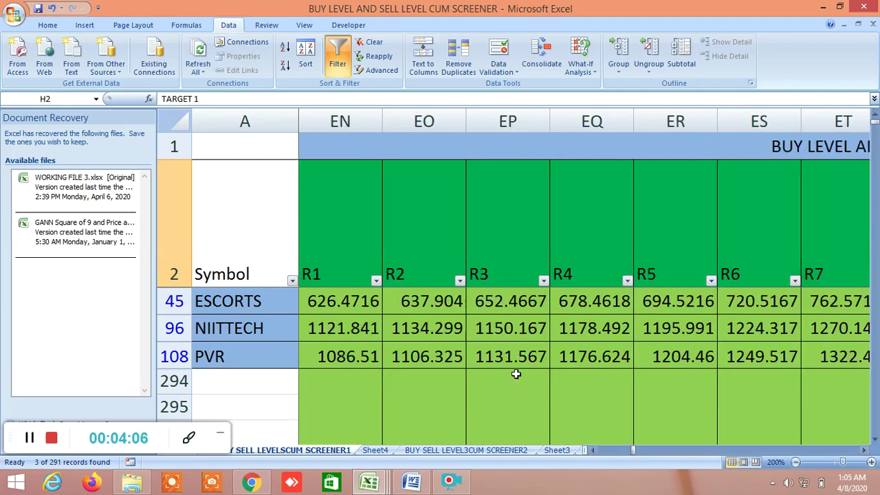
{"action": "left_click", "coordinate": [324, 229]}
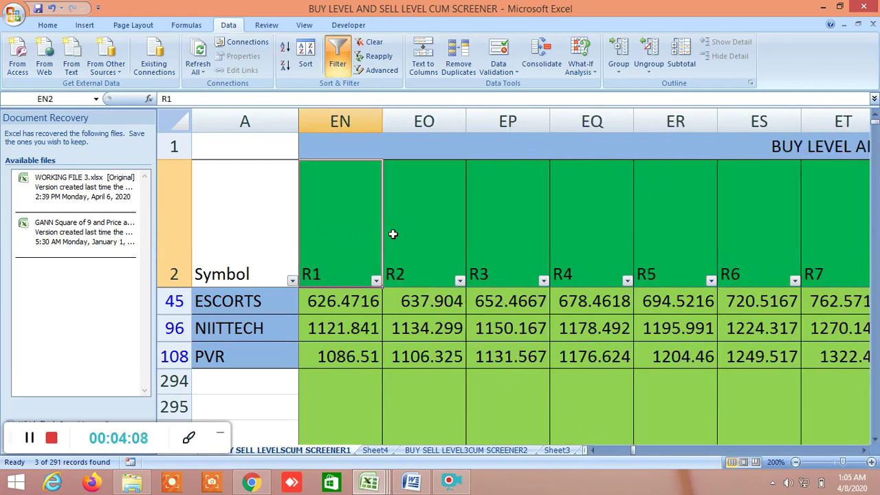
Review the remaining S levels, the PIVOT POINT columns, the LTP versus resistance columns and the BOLLINGERBAND columns.
{"action": "left_click", "coordinate": [863, 450]}
{"action": "left_click", "coordinate": [864, 451]}
{"action": "left_click", "coordinate": [864, 451]}
{"action": "left_click", "coordinate": [863, 450]}
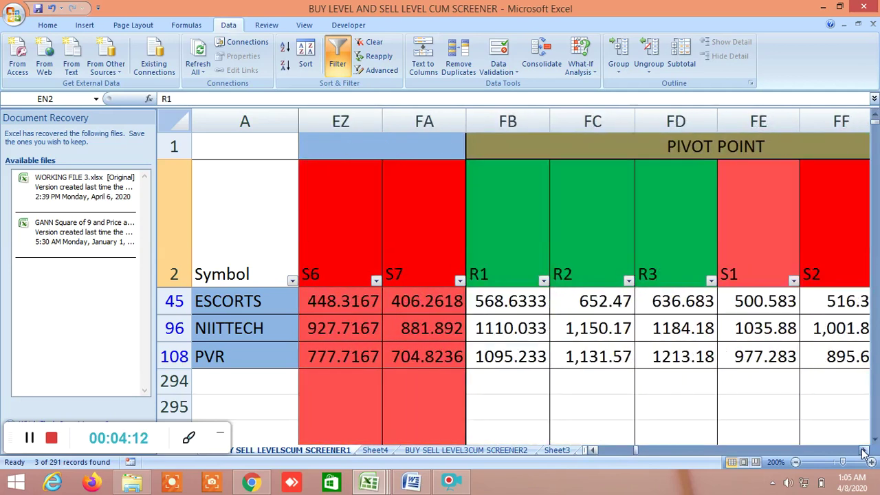
{"action": "left_click", "coordinate": [864, 450]}
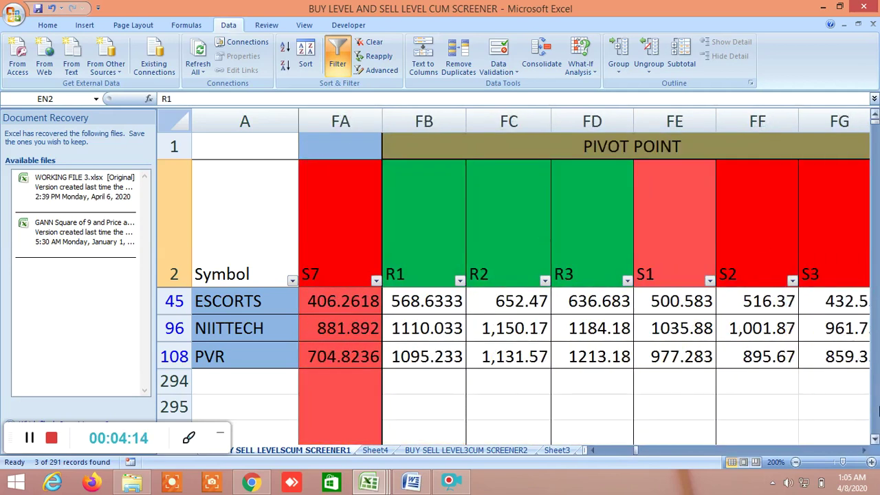
{"action": "left_click", "coordinate": [864, 451]}
{"action": "left_click", "coordinate": [863, 451]}
{"action": "left_click", "coordinate": [864, 451]}
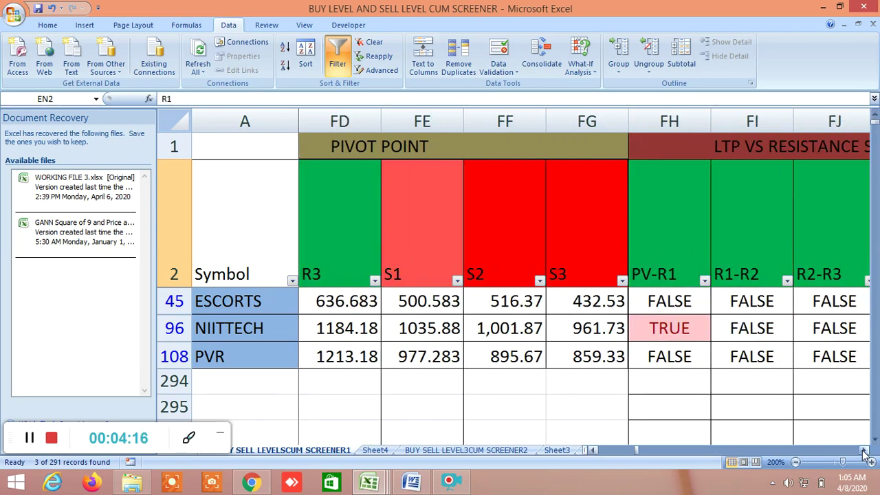
{"action": "left_click", "coordinate": [864, 451]}
{"action": "left_click_drag", "start_coordinate": [863, 451], "coordinate": [864, 450]}
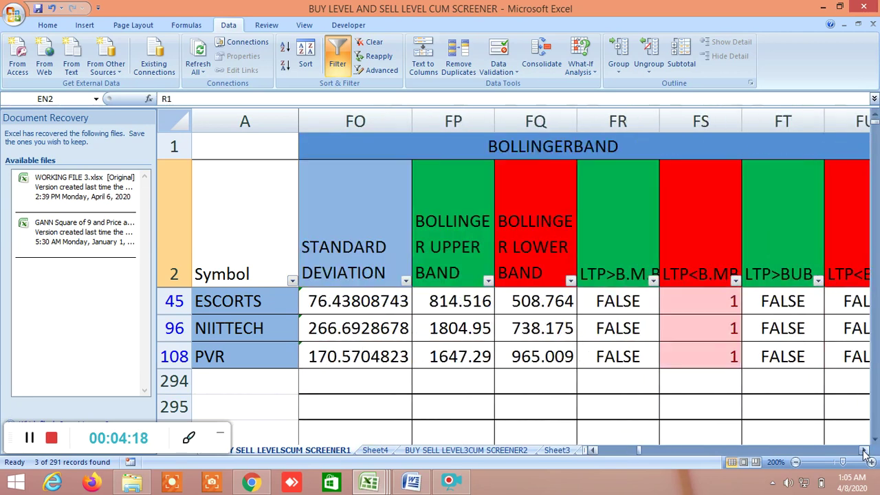
Review the remaining BOLLINGERBAND columns, the PRICE CHANNEL and LTP VS PC CHANNEL columns, and the TIRONE LEVEL columns.
{"action": "left_click", "coordinate": [864, 451]}
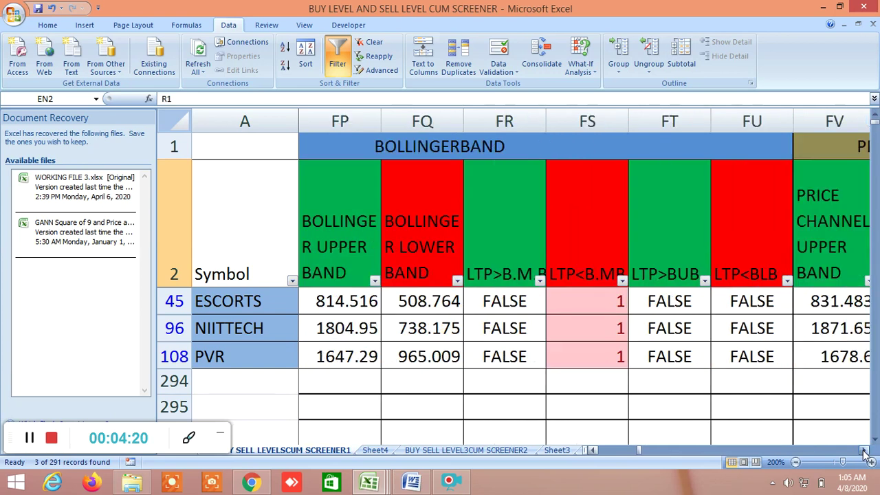
{"action": "left_click", "coordinate": [864, 451]}
{"action": "left_click", "coordinate": [864, 450]}
{"action": "left_click_drag", "start_coordinate": [864, 450], "coordinate": [864, 451]}
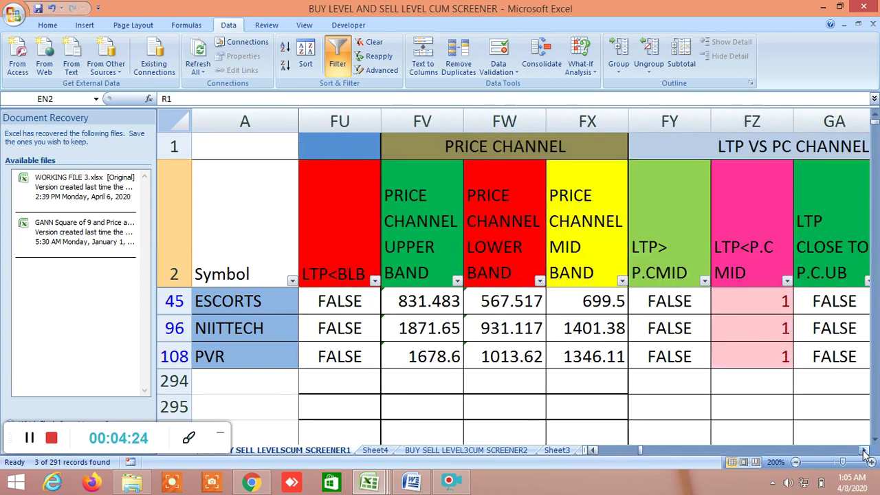
{"action": "left_click", "coordinate": [863, 450]}
{"action": "left_click", "coordinate": [864, 451]}
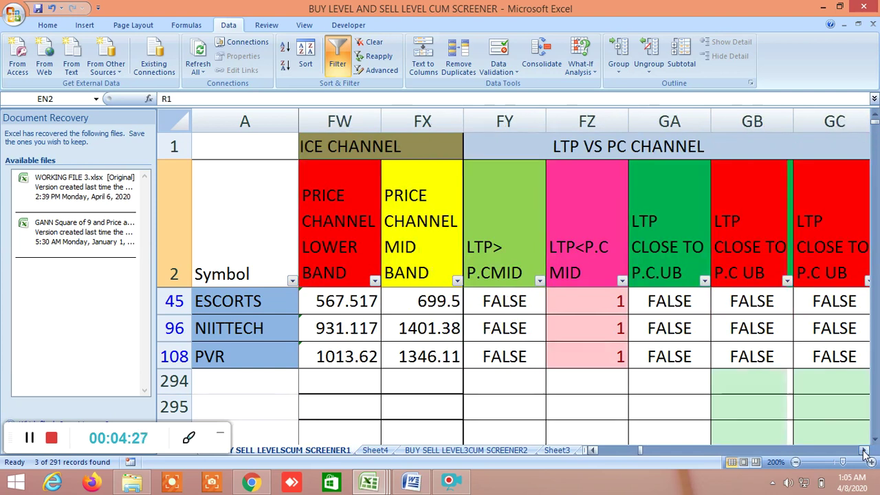
{"action": "left_click_drag", "start_coordinate": [863, 450], "coordinate": [864, 451]}
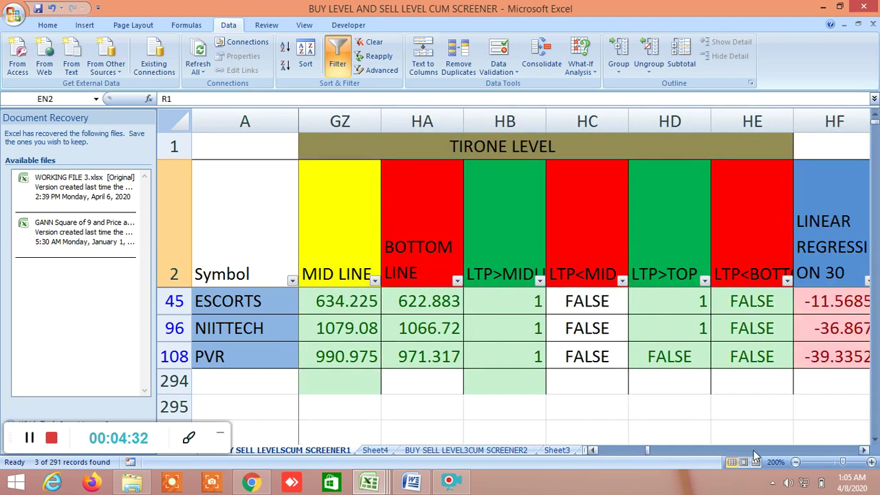
{"action": "left_click", "coordinate": [592, 451]}
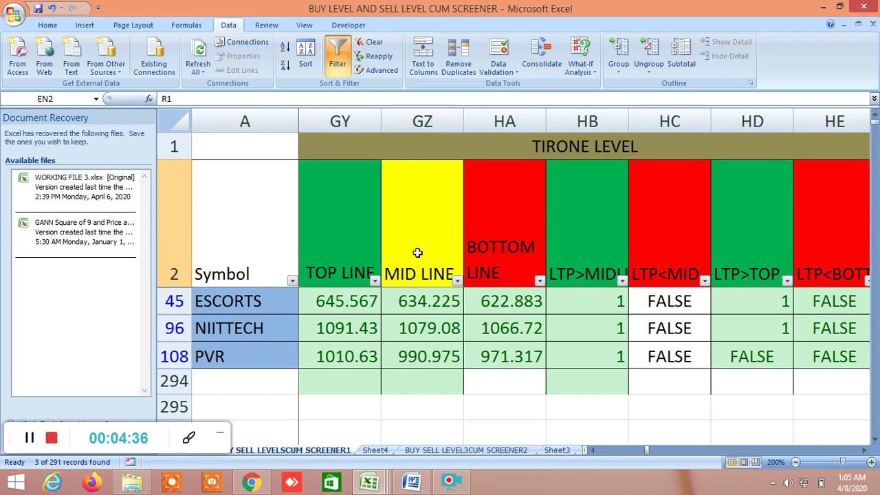
Examine the RESISTANCE degree columns starting at 12.5 and the red degree columns up to 315 for the filtered stocks.
{"action": "left_click_drag", "start_coordinate": [864, 450], "coordinate": [865, 450]}
{"action": "left_click", "coordinate": [865, 450]}
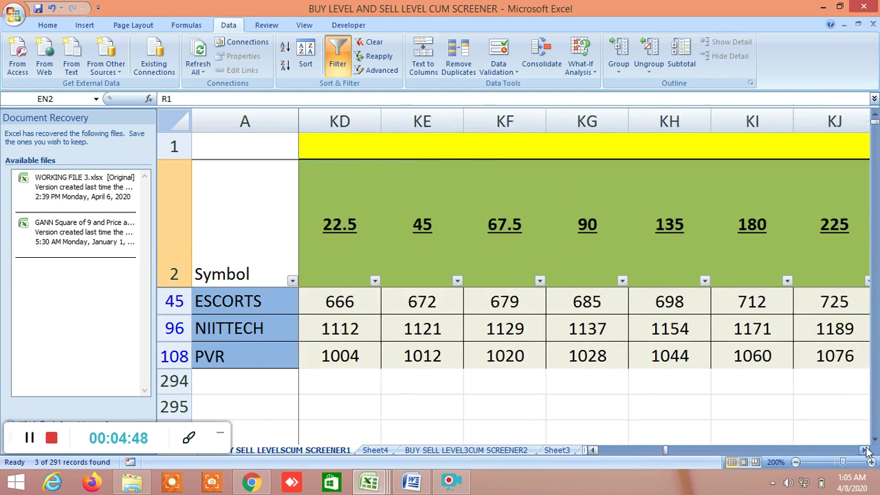
{"action": "left_click", "coordinate": [592, 449]}
{"action": "left_click", "coordinate": [592, 450]}
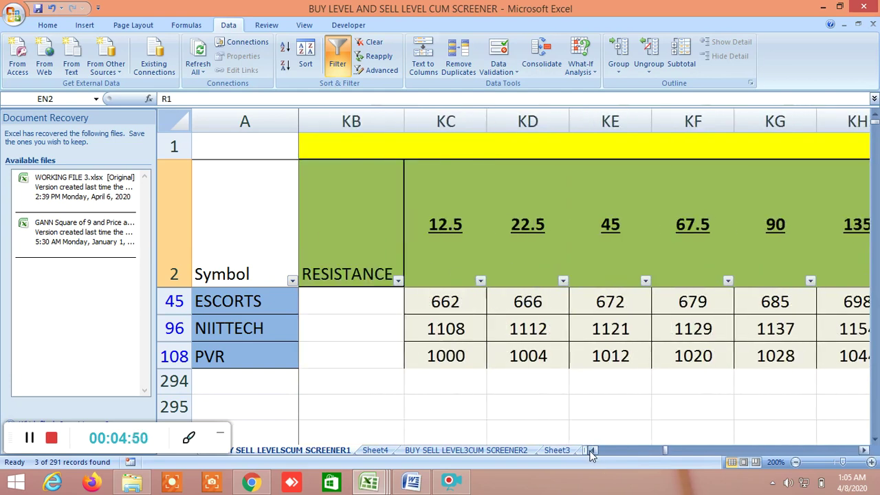
{"action": "left_click", "coordinate": [592, 449]}
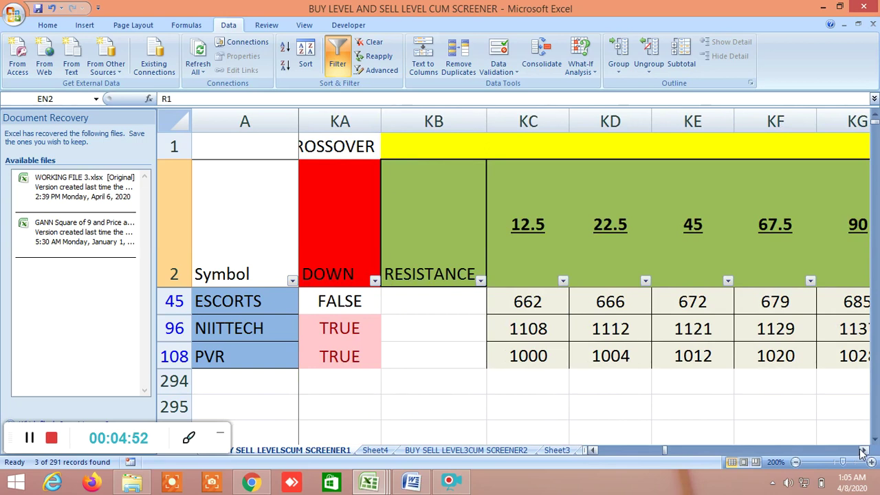
{"action": "left_click_drag", "start_coordinate": [864, 450], "coordinate": [865, 450]}
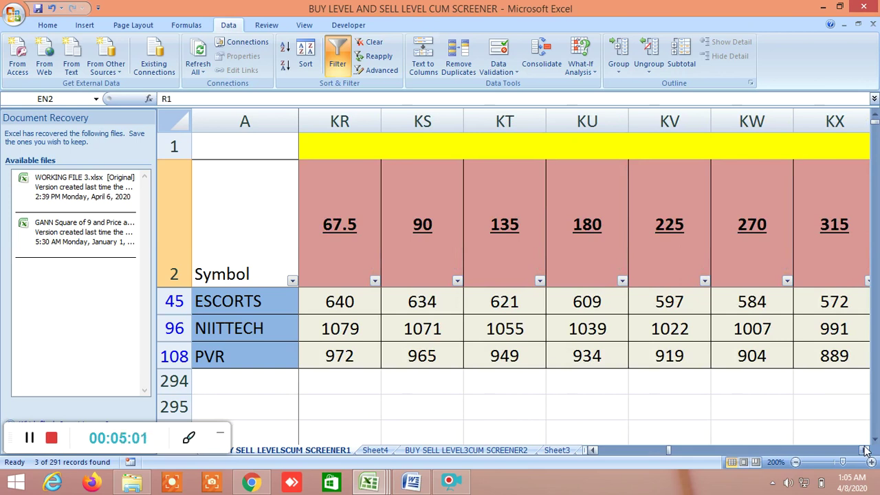
Review the S1 to S18 columns of MURREY'S MATHEMATICAL LEVEL CALCULATION.
{"action": "left_click_drag", "start_coordinate": [864, 450], "coordinate": [865, 451]}
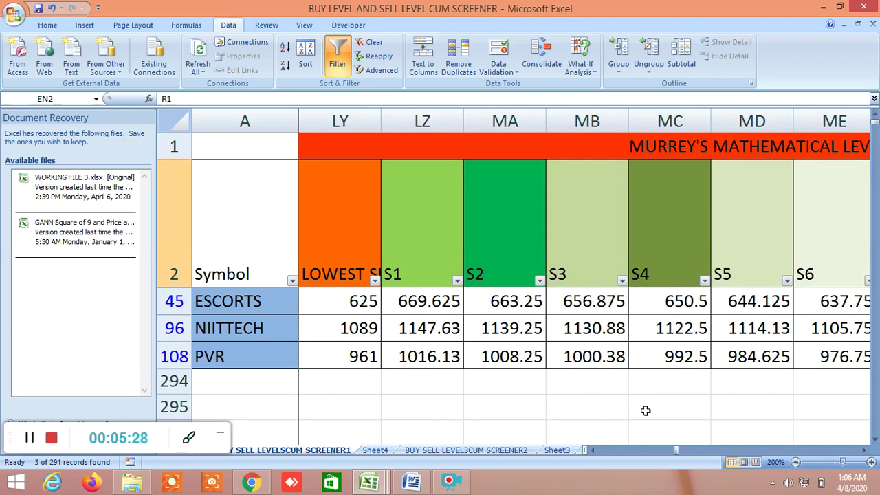
{"action": "left_click", "coordinate": [863, 450]}
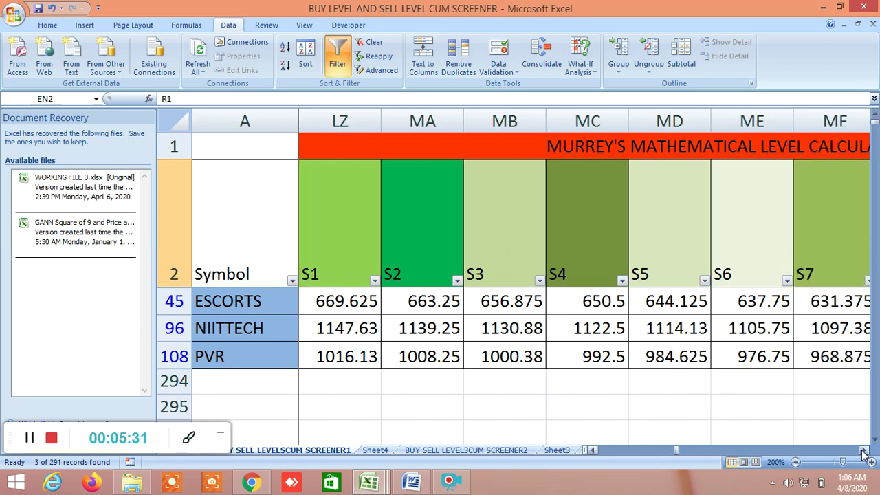
{"action": "left_click", "coordinate": [863, 450]}
{"action": "left_click", "coordinate": [863, 450]}
{"action": "left_click", "coordinate": [863, 450]}
{"action": "left_click", "coordinate": [863, 450]}
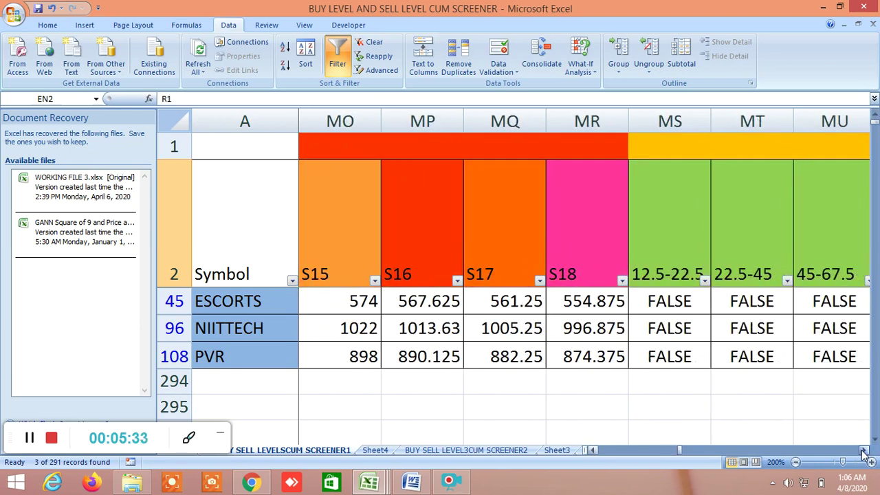
Review the degree range columns through 315-360 and the R and S range columns of SQUARE 9 (GANN NUMBERS).
{"action": "left_click", "coordinate": [863, 450]}
{"action": "left_click", "coordinate": [863, 450]}
{"action": "left_click", "coordinate": [863, 450]}
{"action": "left_click", "coordinate": [863, 450]}
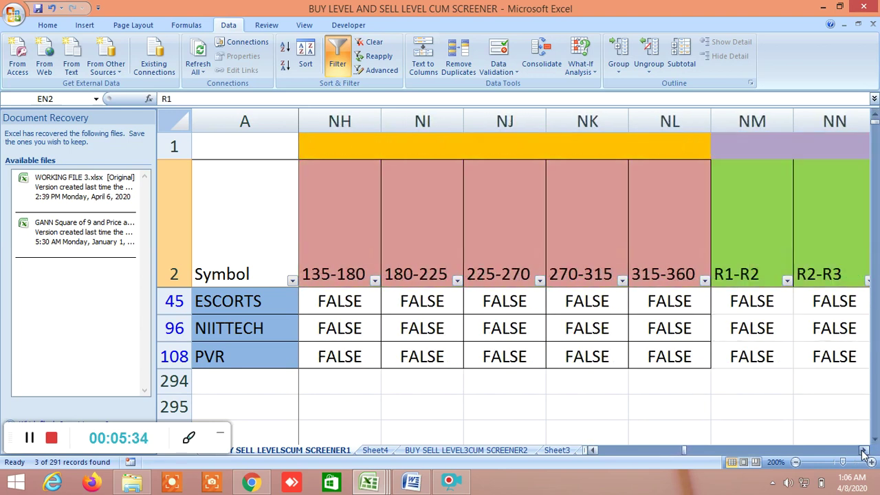
{"action": "left_click", "coordinate": [863, 450]}
{"action": "left_click", "coordinate": [863, 450]}
{"action": "left_click", "coordinate": [863, 450]}
{"action": "left_click", "coordinate": [863, 450]}
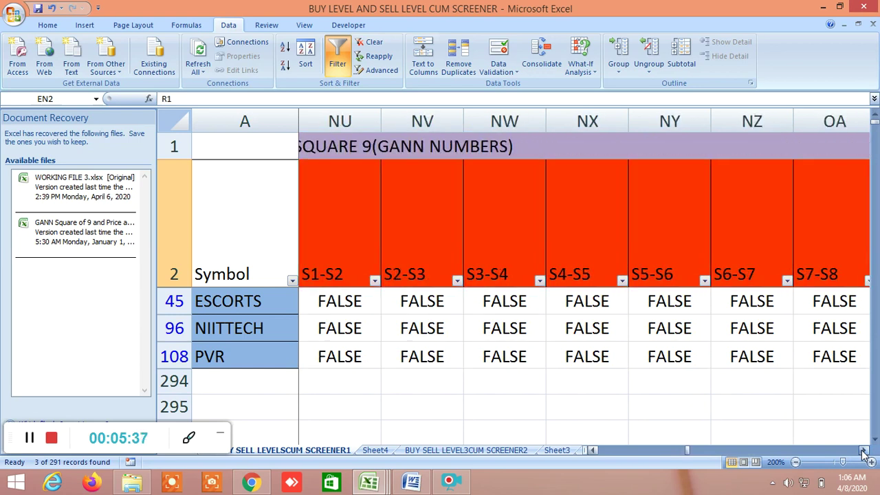
Examine the S range columns through S18-S19 showing the LTP position with respect to Murrey's mathematical levels.
{"action": "left_click", "coordinate": [863, 450]}
{"action": "left_click", "coordinate": [863, 450]}
{"action": "left_click", "coordinate": [863, 450]}
{"action": "left_click", "coordinate": [863, 450]}
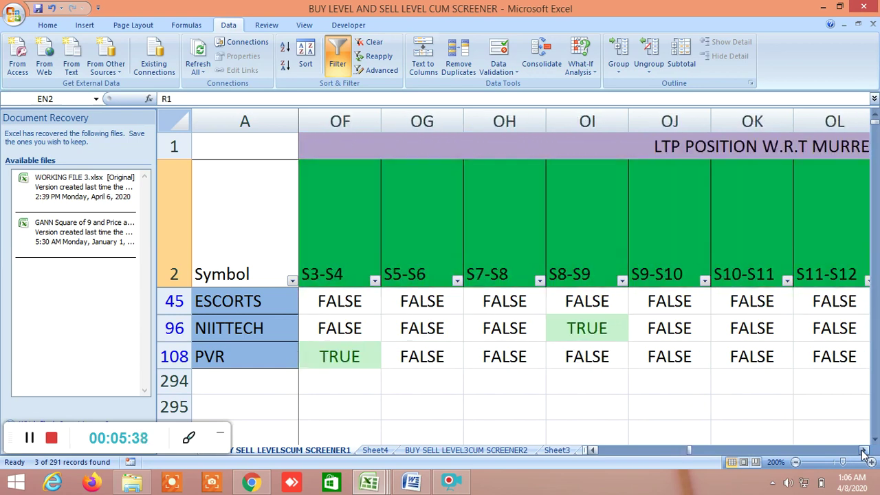
{"action": "left_click", "coordinate": [863, 450]}
{"action": "left_click", "coordinate": [863, 450]}
{"action": "left_click", "coordinate": [863, 451]}
{"action": "left_click", "coordinate": [863, 450]}
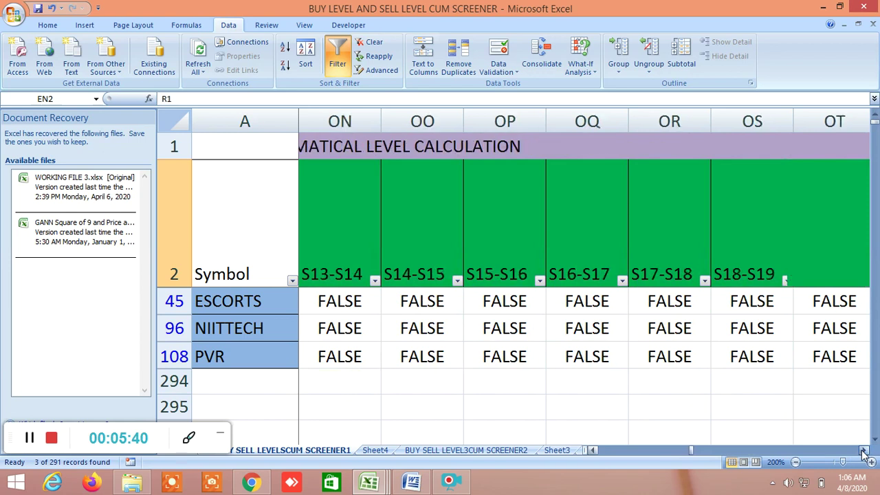
Review the GAN DEGREE and TIME TO REVERSE columns and the 360 DEGREE PRICE ANALYSIS UPSIDE FIRST CYCLE columns.
{"action": "left_click", "coordinate": [863, 450]}
{"action": "left_click", "coordinate": [863, 451]}
{"action": "left_click", "coordinate": [863, 451]}
{"action": "left_click", "coordinate": [863, 450]}
{"action": "left_click", "coordinate": [863, 450]}
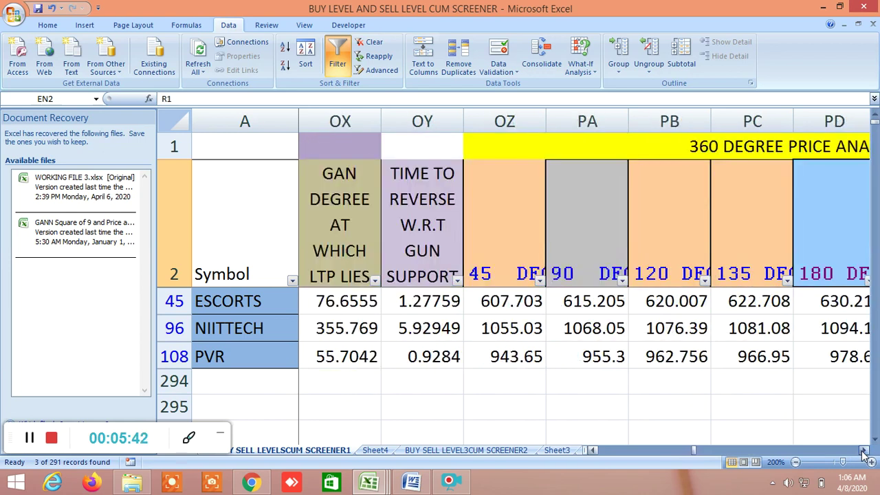
{"action": "left_click", "coordinate": [863, 450]}
{"action": "left_click", "coordinate": [863, 450]}
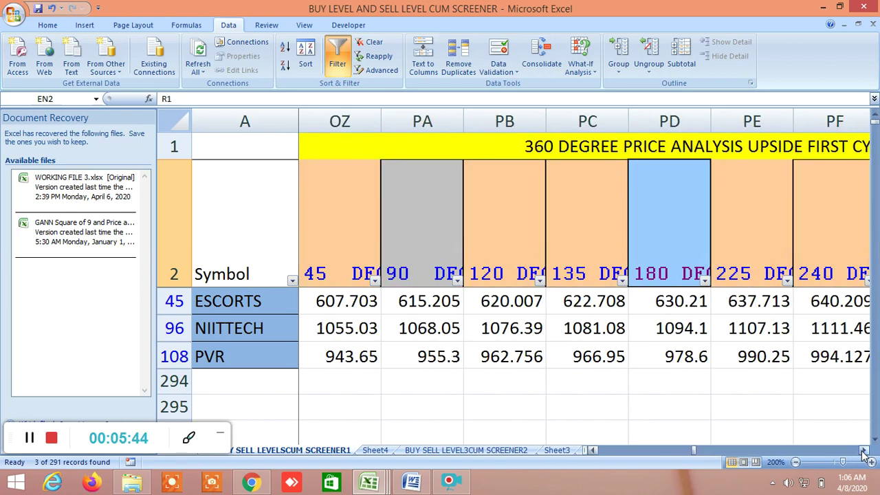
{"action": "left_click", "coordinate": [863, 450]}
{"action": "left_click", "coordinate": [863, 450]}
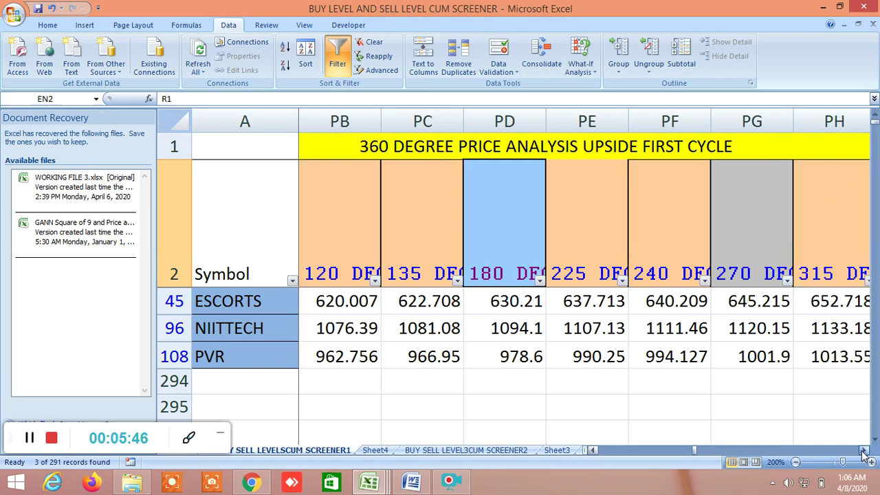
Compare the 360 DEGREE PRICE ANALYSIS DOWNSIDE FIRST CYCLE columns with the last upside first cycle columns.
{"action": "left_click", "coordinate": [863, 450]}
{"action": "left_click", "coordinate": [863, 450]}
{"action": "left_click", "coordinate": [863, 450]}
{"action": "left_click", "coordinate": [863, 450]}
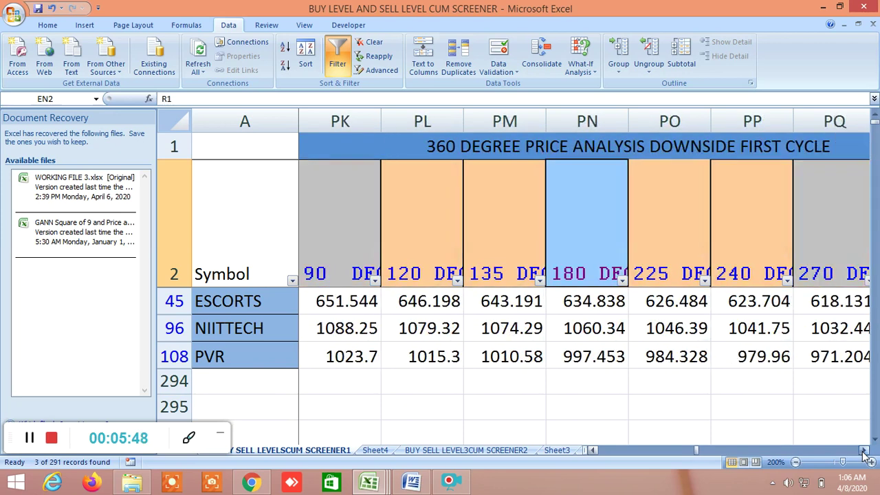
{"action": "left_click", "coordinate": [863, 451]}
{"action": "left_click", "coordinate": [863, 450]}
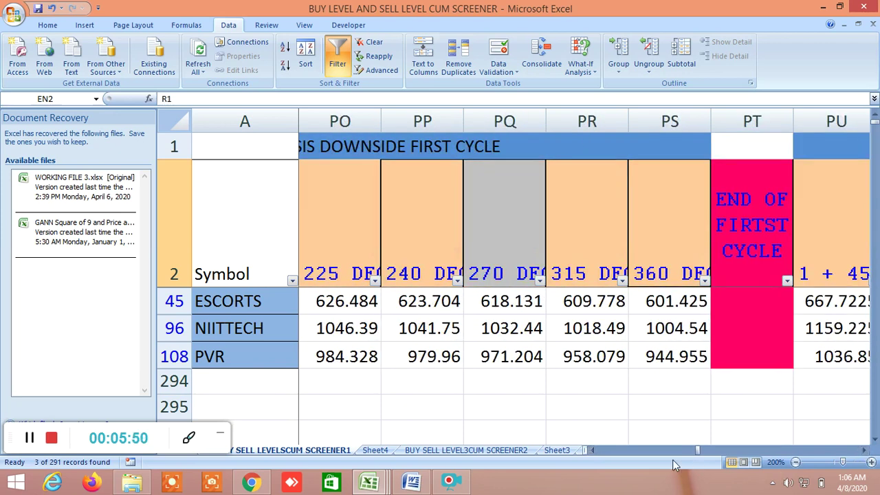
{"action": "left_click", "coordinate": [592, 450]}
{"action": "left_click", "coordinate": [591, 450]}
{"action": "left_click", "coordinate": [591, 451]}
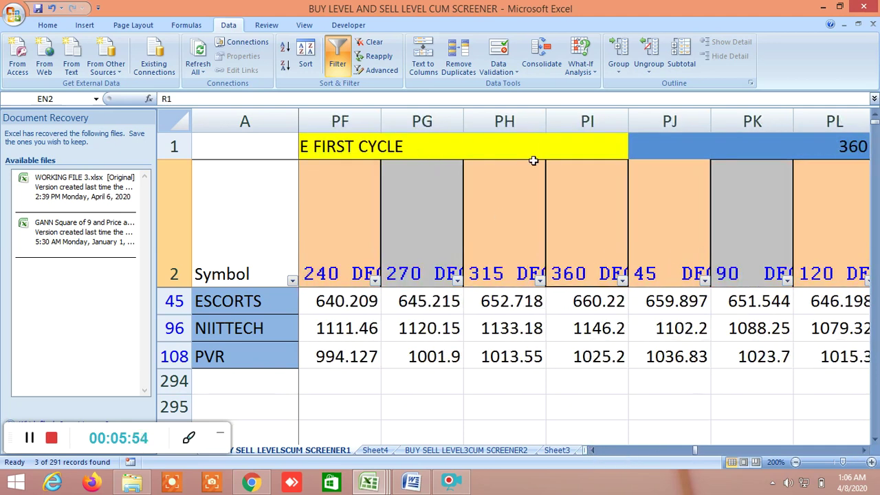
{"action": "left_click", "coordinate": [864, 450]}
{"action": "left_click", "coordinate": [864, 450]}
{"action": "left_click", "coordinate": [863, 450]}
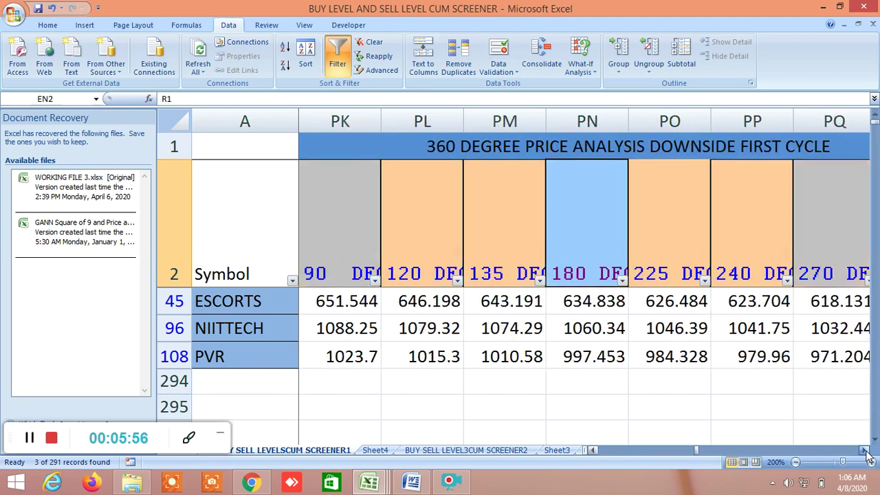
Review the END OF FIRST CYCLE marker and the upside price analysis columns from 1 + 45 to 1 + 360.
{"action": "left_click", "coordinate": [864, 450]}
{"action": "left_click", "coordinate": [863, 450]}
{"action": "left_click", "coordinate": [864, 450]}
{"action": "left_click", "coordinate": [864, 450]}
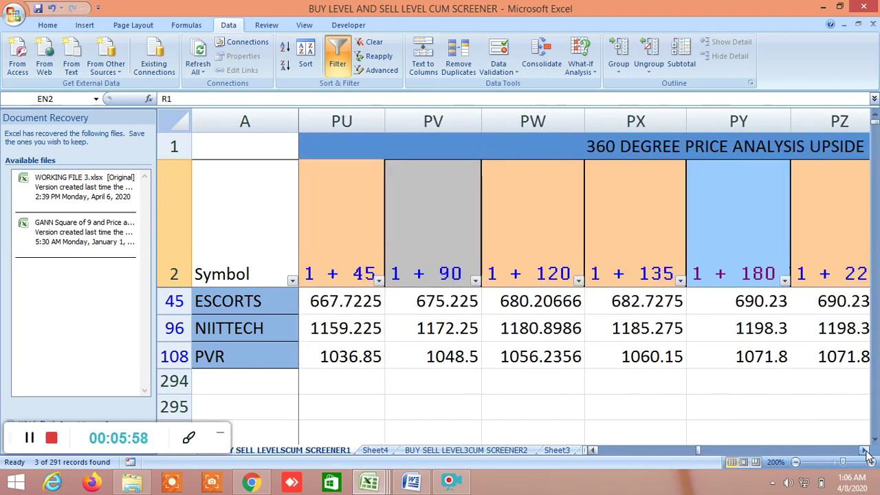
{"action": "left_click", "coordinate": [864, 450]}
{"action": "left_click", "coordinate": [863, 450]}
{"action": "left_click", "coordinate": [864, 450]}
{"action": "left_click", "coordinate": [864, 450]}
{"action": "left_click", "coordinate": [863, 450]}
{"action": "left_click", "coordinate": [864, 450]}
{"action": "left_click", "coordinate": [864, 451]}
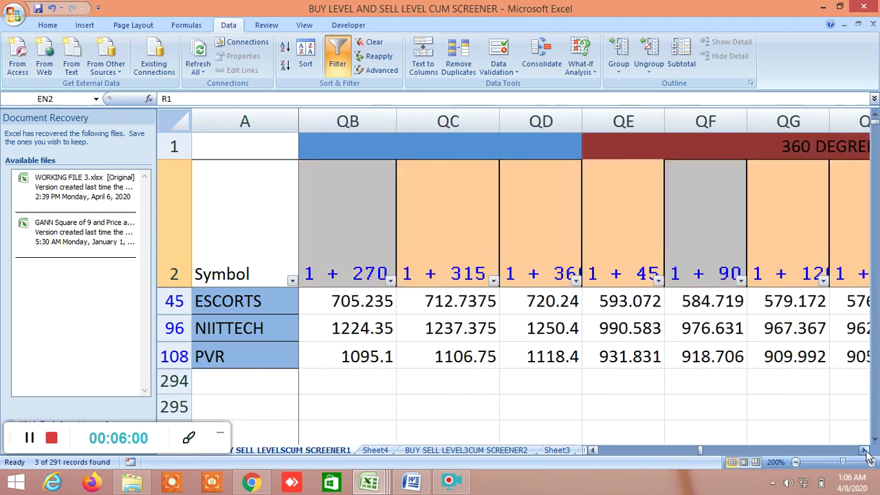
Review the second block of 1 + degree columns and the 360 DEGREE PRICE ANALYSIS UPSIDE THIRD CYCLE columns.
{"action": "left_click", "coordinate": [864, 450]}
{"action": "left_click", "coordinate": [864, 450]}
{"action": "left_click", "coordinate": [864, 450]}
{"action": "left_click", "coordinate": [863, 450]}
{"action": "left_click", "coordinate": [864, 450]}
{"action": "left_click", "coordinate": [864, 450]}
{"action": "left_click", "coordinate": [864, 450]}
{"action": "left_click", "coordinate": [863, 450]}
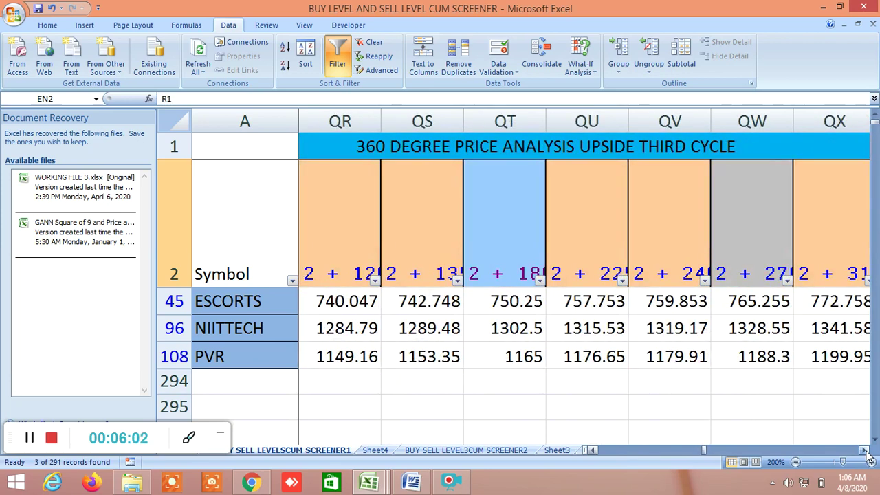
Review the last upside third cycle columns and the downside third cycle columns through END OF THIRD CYCLE.
{"action": "left_click", "coordinate": [864, 450]}
{"action": "left_click", "coordinate": [864, 450]}
{"action": "left_click", "coordinate": [864, 450]}
{"action": "left_click", "coordinate": [863, 450]}
{"action": "left_click", "coordinate": [864, 450]}
{"action": "left_click", "coordinate": [864, 450]}
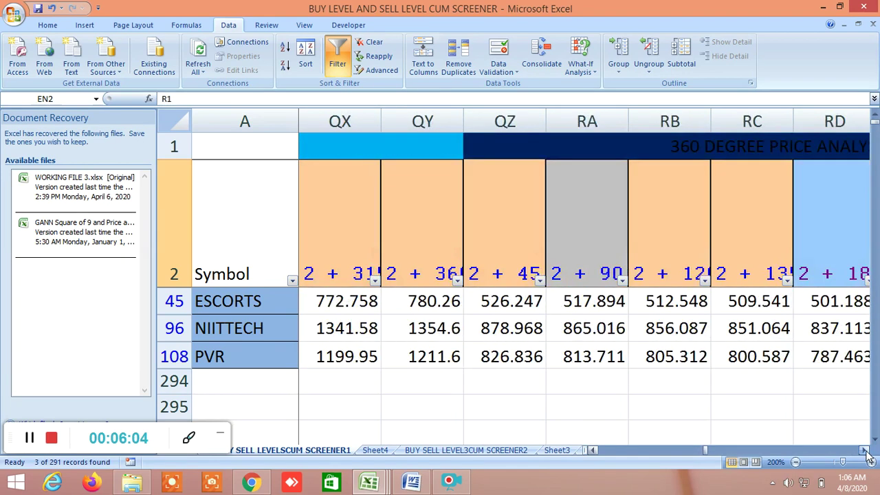
{"action": "left_click", "coordinate": [864, 450]}
{"action": "left_click", "coordinate": [864, 450]}
{"action": "left_click", "coordinate": [863, 450]}
{"action": "left_click", "coordinate": [863, 450]}
{"action": "left_click", "coordinate": [864, 450]}
{"action": "left_click", "coordinate": [863, 450]}
{"action": "left_click", "coordinate": [864, 450]}
{"action": "left_click", "coordinate": [864, 450]}
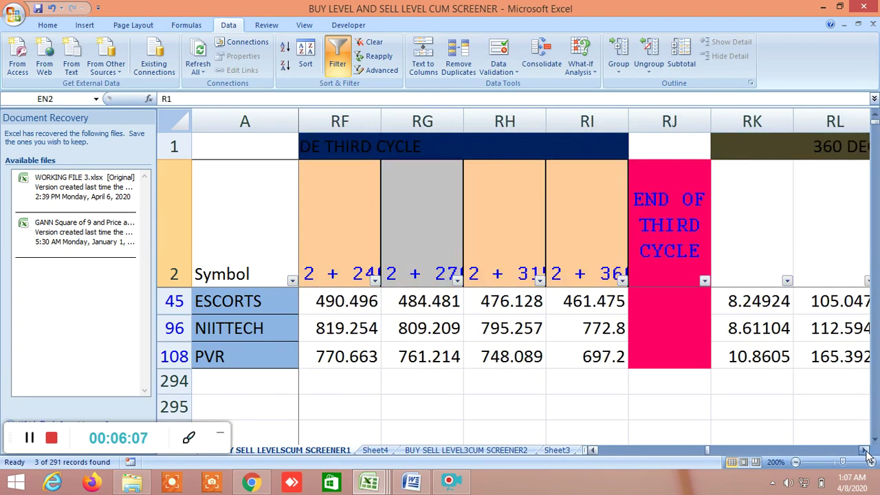
Examine the first, second and third cycle columns in the two 360 DEGREE ANALYSIS WITH DIFFERENCE blocks.
{"action": "left_click", "coordinate": [863, 450]}
{"action": "left_click", "coordinate": [864, 450]}
{"action": "left_click", "coordinate": [864, 450]}
{"action": "left_click", "coordinate": [864, 450]}
{"action": "left_click", "coordinate": [864, 450]}
{"action": "left_click", "coordinate": [864, 450]}
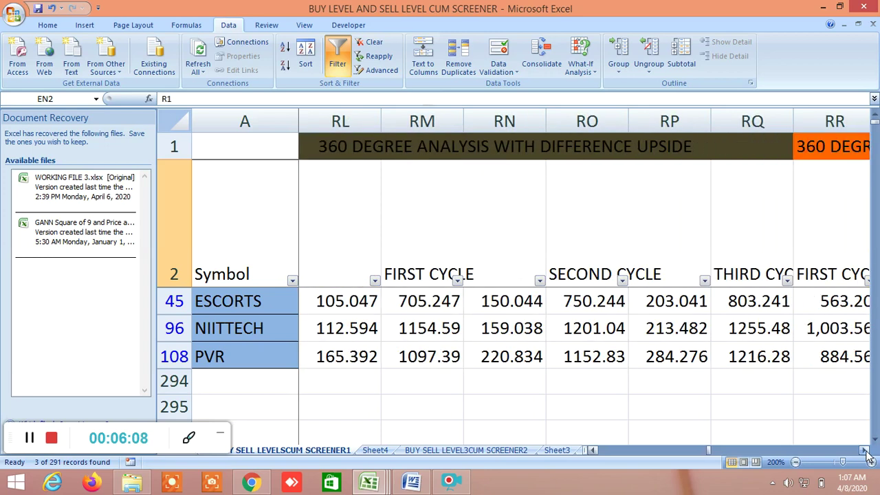
{"action": "left_click", "coordinate": [863, 450]}
{"action": "left_click", "coordinate": [864, 450]}
{"action": "left_click", "coordinate": [864, 450]}
{"action": "left_click", "coordinate": [863, 450]}
{"action": "left_click", "coordinate": [863, 450]}
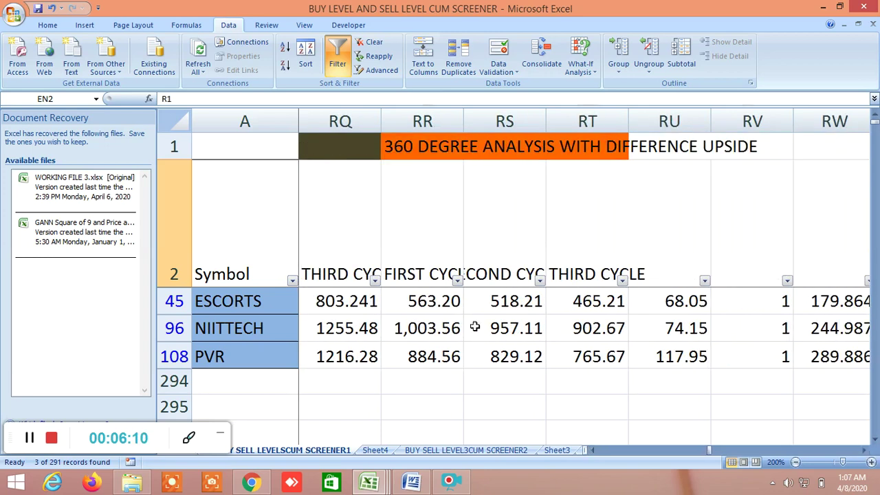
Review the BUY ENTRY and T1 to T6 buy target columns under BUY SELL LEVELS ACCORDING TO NUMBER VIBRATION 7.
{"action": "left_click", "coordinate": [864, 450]}
{"action": "left_click", "coordinate": [864, 450]}
{"action": "left_click", "coordinate": [863, 451]}
{"action": "left_click", "coordinate": [864, 450]}
{"action": "left_click", "coordinate": [864, 450]}
{"action": "left_click", "coordinate": [864, 450]}
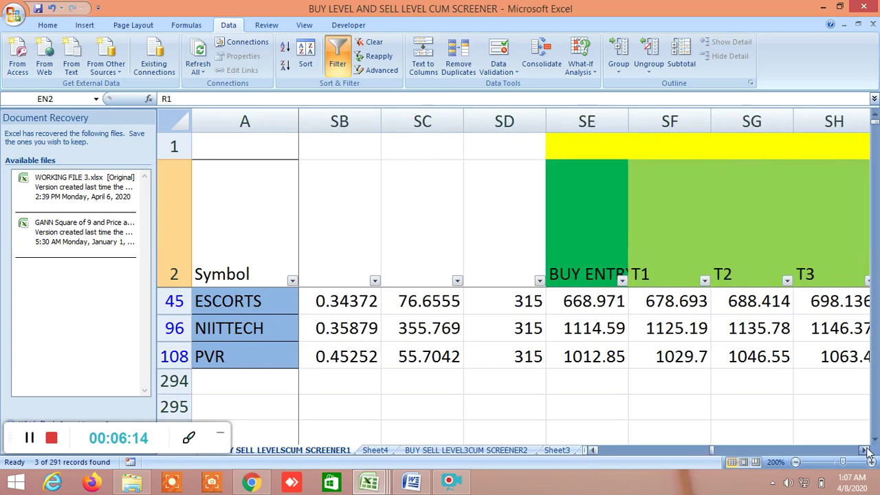
{"action": "left_click", "coordinate": [864, 450]}
{"action": "left_click", "coordinate": [864, 450]}
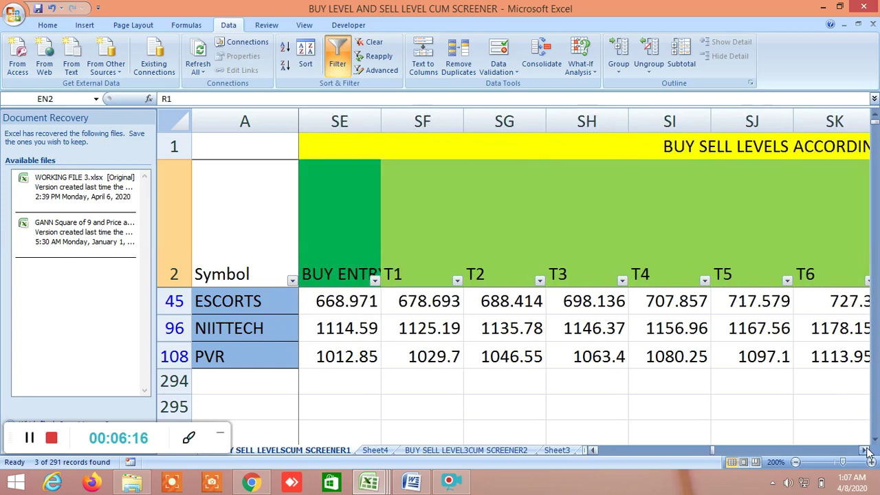
{"action": "left_click", "coordinate": [864, 450]}
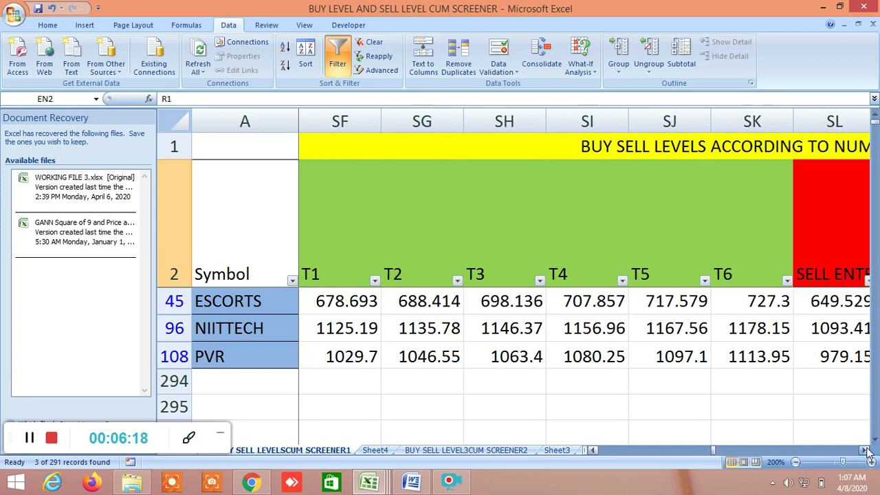
Review the SELL ENTRY and T1 to T6 sell target columns under NUMBER VIBRATION 7.
{"action": "left_click", "coordinate": [864, 450]}
{"action": "left_click", "coordinate": [864, 450]}
{"action": "left_click", "coordinate": [864, 450]}
{"action": "left_click", "coordinate": [864, 450]}
{"action": "left_click", "coordinate": [864, 450]}
{"action": "left_click", "coordinate": [864, 450]}
{"action": "left_click", "coordinate": [864, 450]}
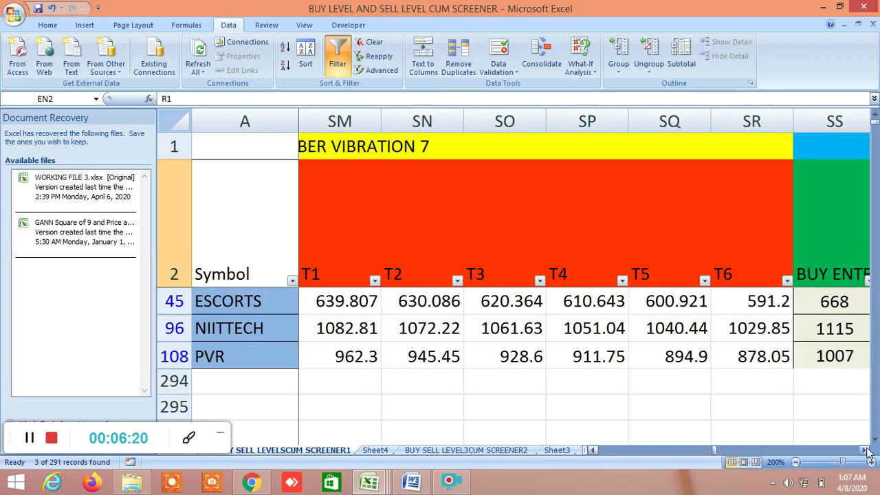
Examine the BUY ENTRY and T1 to T6 columns of the blue-headed block following NUMBER VIBRATION 7.
{"action": "left_click", "coordinate": [864, 450]}
{"action": "left_click", "coordinate": [864, 450]}
{"action": "left_click", "coordinate": [864, 450]}
{"action": "left_click", "coordinate": [863, 450]}
{"action": "left_click", "coordinate": [864, 450]}
{"action": "left_click", "coordinate": [863, 450]}
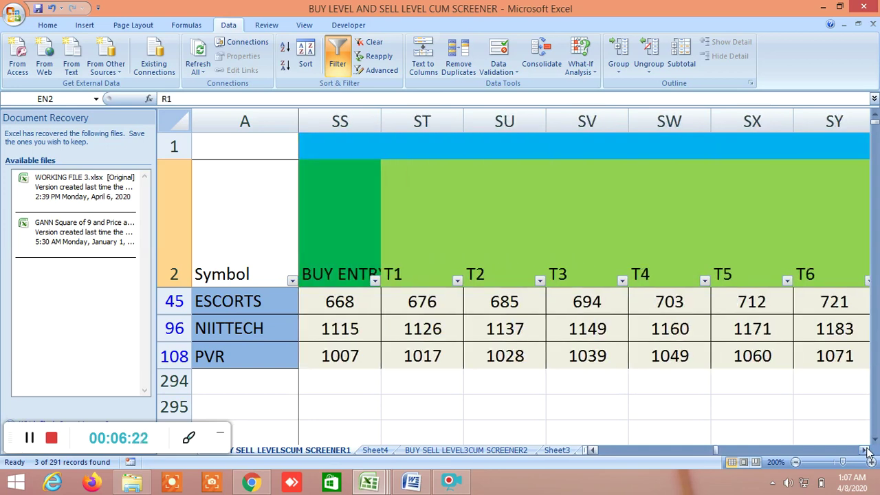
Review the T7 to T11 buy target columns of the GANN SQUARE OF 12 block.
{"action": "left_click", "coordinate": [863, 450]}
{"action": "left_click", "coordinate": [864, 450]}
{"action": "left_click", "coordinate": [864, 450]}
{"action": "left_click", "coordinate": [864, 450]}
{"action": "left_click", "coordinate": [864, 450]}
{"action": "left_click", "coordinate": [864, 450]}
{"action": "left_click", "coordinate": [864, 450]}
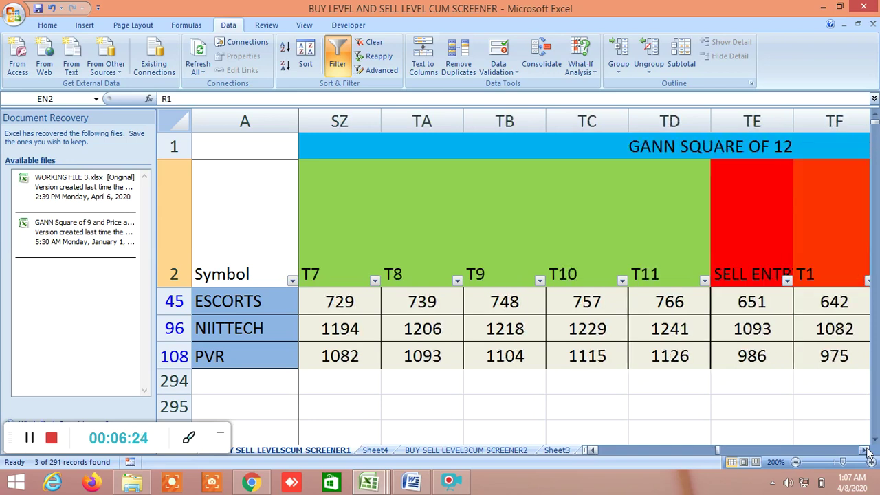
Review the SELL ENTRY and T1 to T11 sell target columns of the GANN SQUARE OF 12 block.
{"action": "left_click", "coordinate": [864, 450]}
{"action": "left_click", "coordinate": [864, 450]}
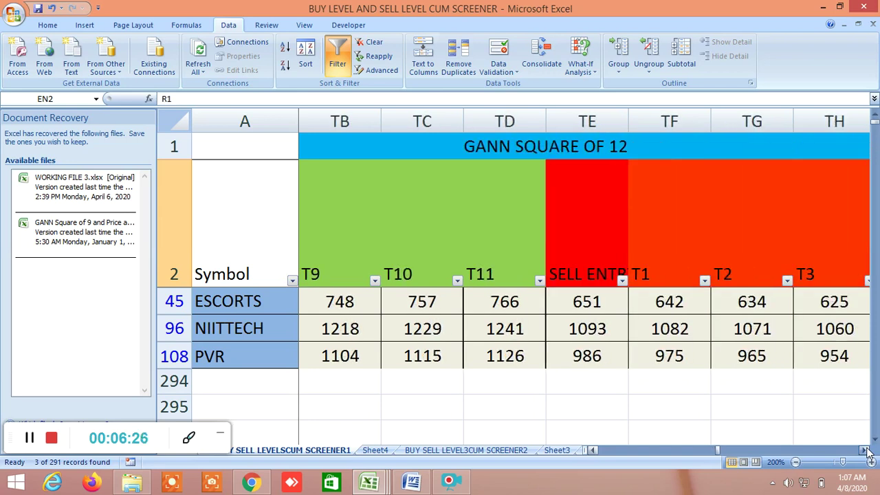
{"action": "left_click", "coordinate": [863, 451]}
{"action": "left_click", "coordinate": [864, 450]}
{"action": "left_click", "coordinate": [863, 450]}
{"action": "left_click", "coordinate": [863, 450]}
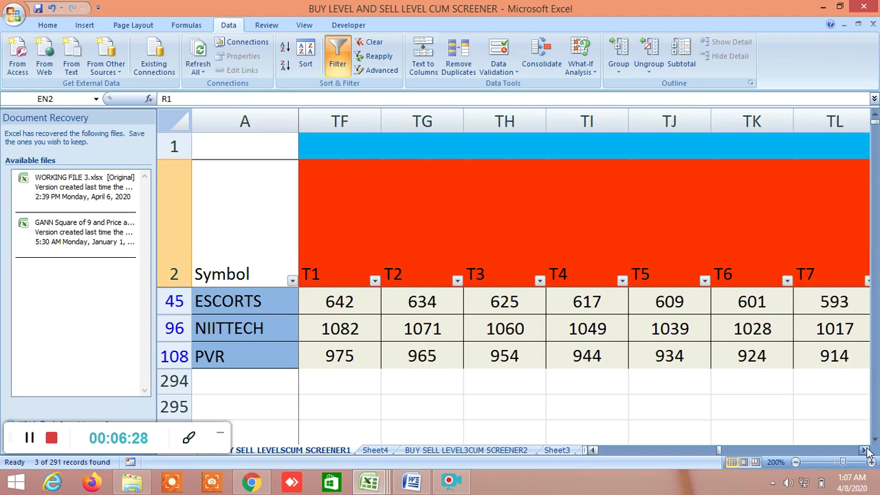
{"action": "left_click", "coordinate": [864, 450]}
{"action": "left_click", "coordinate": [863, 450]}
{"action": "left_click", "coordinate": [863, 450]}
{"action": "left_click", "coordinate": [864, 450]}
{"action": "left_click", "coordinate": [679, 308]}
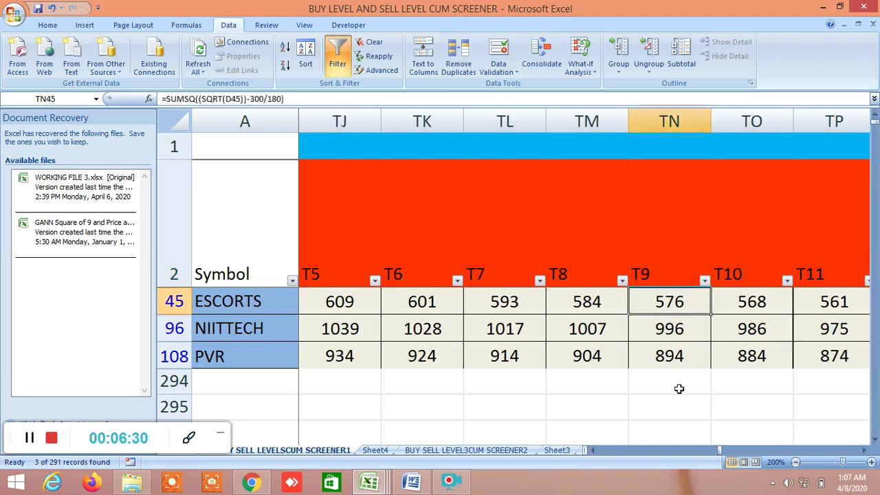
{"action": "left_click", "coordinate": [646, 405]}
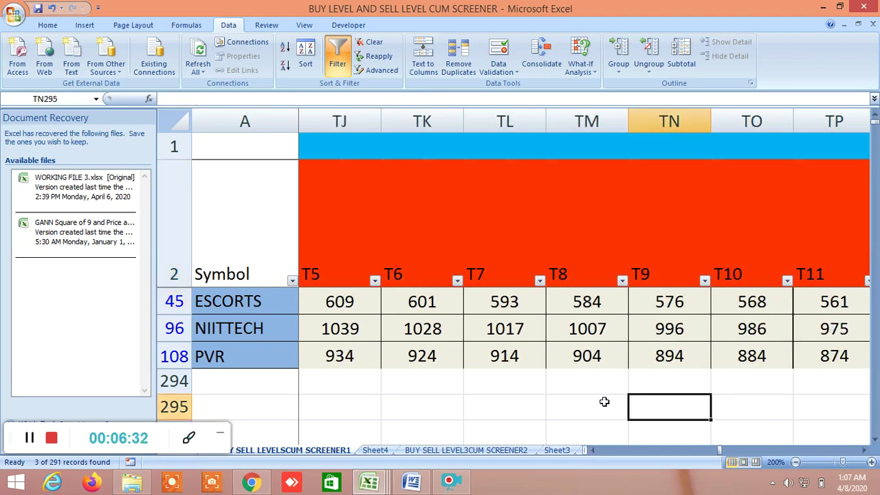
{"action": "left_click", "coordinate": [864, 450]}
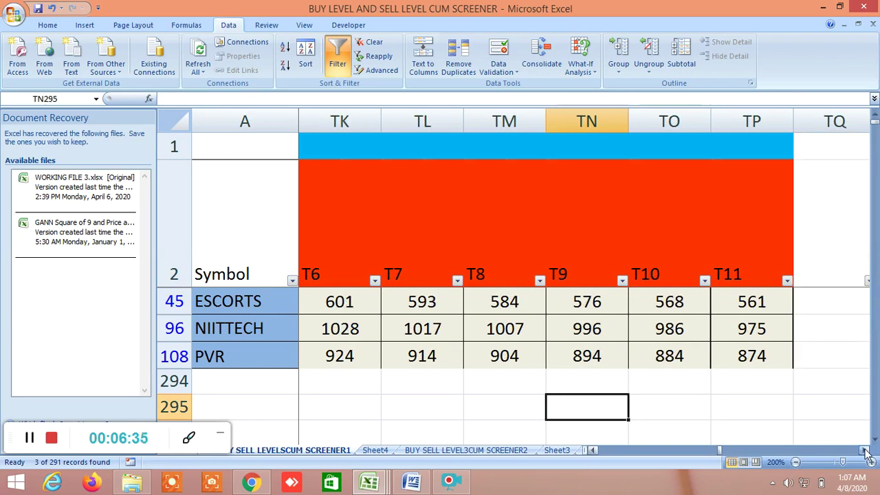
Return to the first price columns, then show the BUY SELL LEVEL3CUM SCREENER2 sheet from its first stock row.
{"action": "left_click_drag", "start_coordinate": [720, 455], "coordinate": [595, 455]}
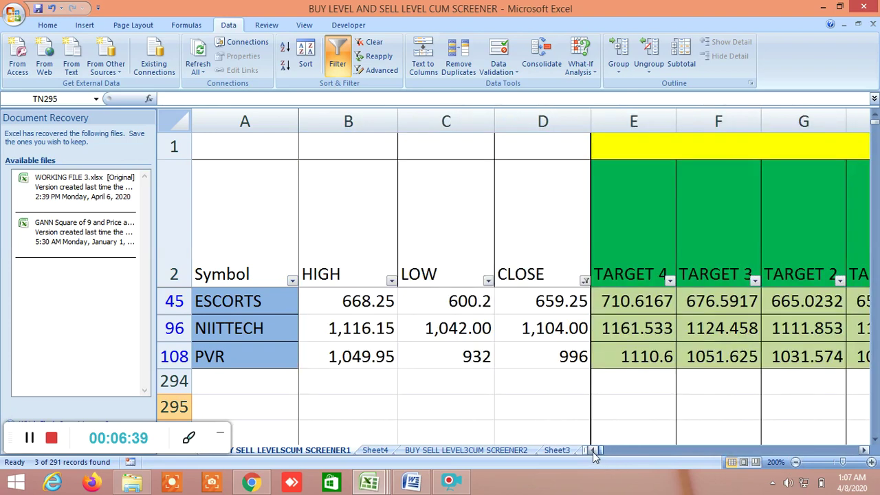
{"action": "left_click", "coordinate": [456, 454]}
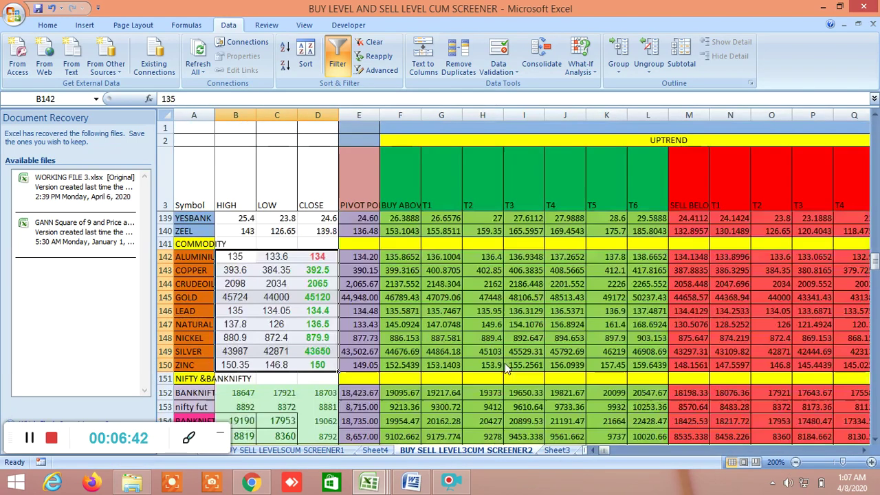
{"action": "scroll", "coordinate": [504, 363], "scroll_direction": "up", "scroll_amount": 20}
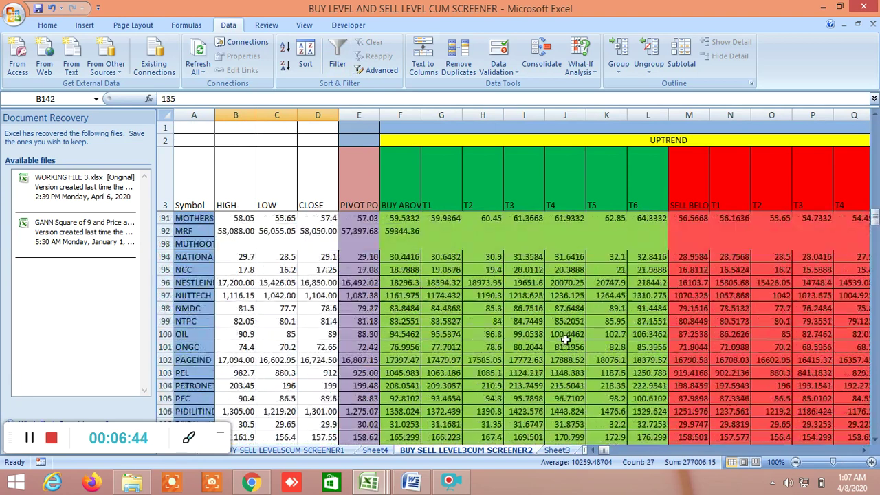
{"action": "scroll", "coordinate": [565, 338], "scroll_direction": "up", "scroll_amount": 19}
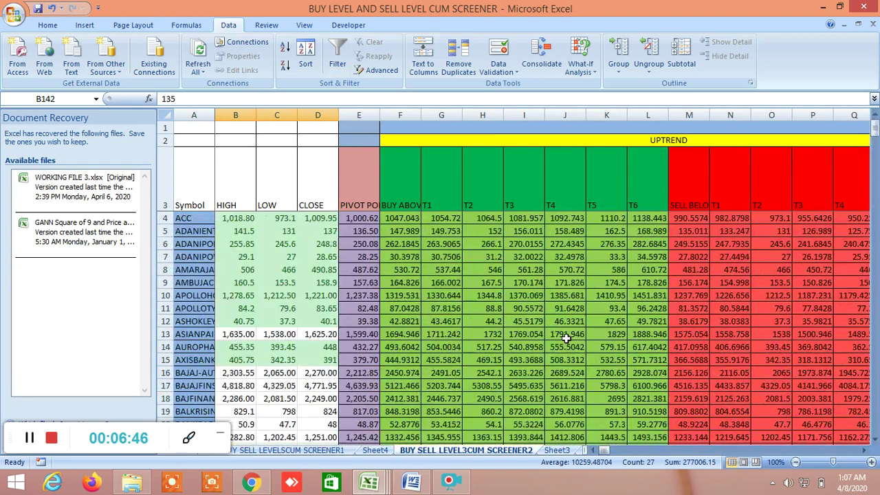
Review the downtrend levels, buy and sell level flags, 5-30 MA cross and daily price columns up to 100 MA and 100 EMA.
{"action": "left_click", "coordinate": [864, 450]}
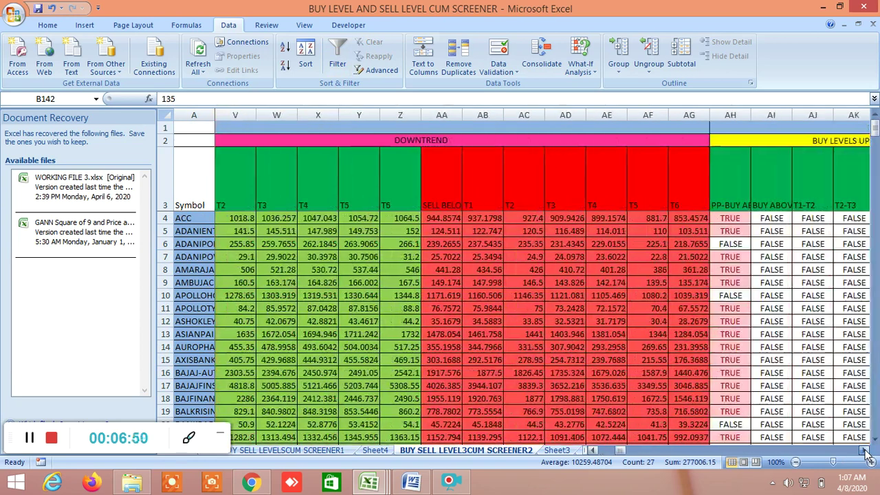
{"action": "left_click", "coordinate": [863, 450]}
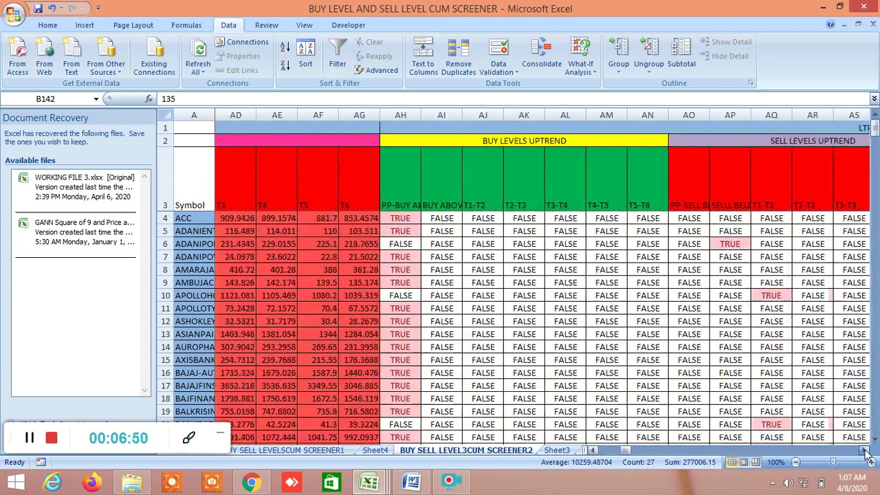
{"action": "left_click", "coordinate": [864, 450]}
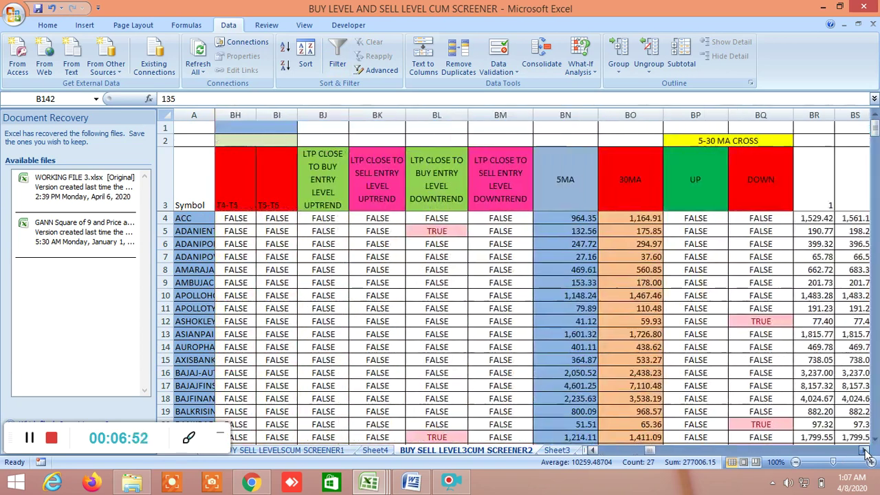
{"action": "left_click", "coordinate": [864, 450]}
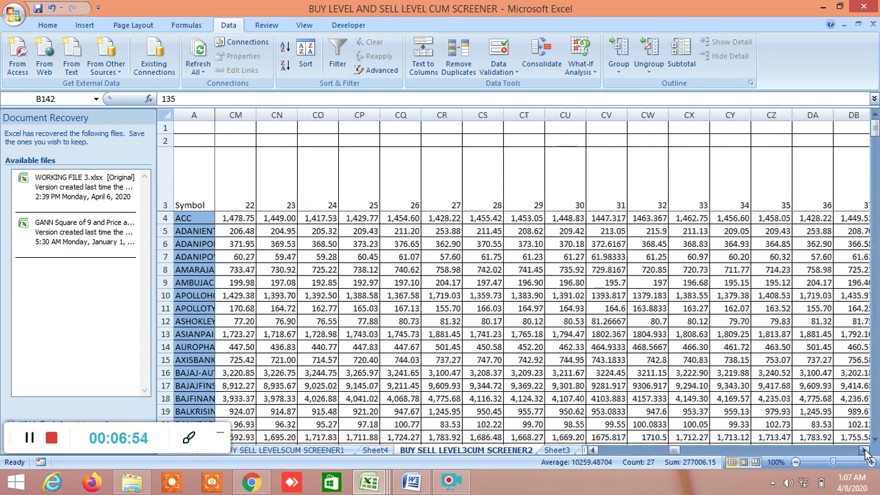
{"action": "left_click", "coordinate": [864, 451]}
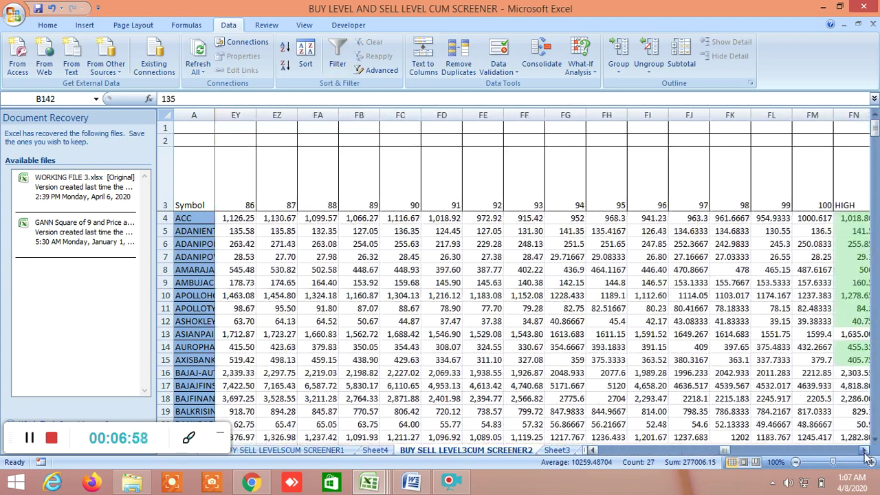
{"action": "left_click", "coordinate": [864, 450]}
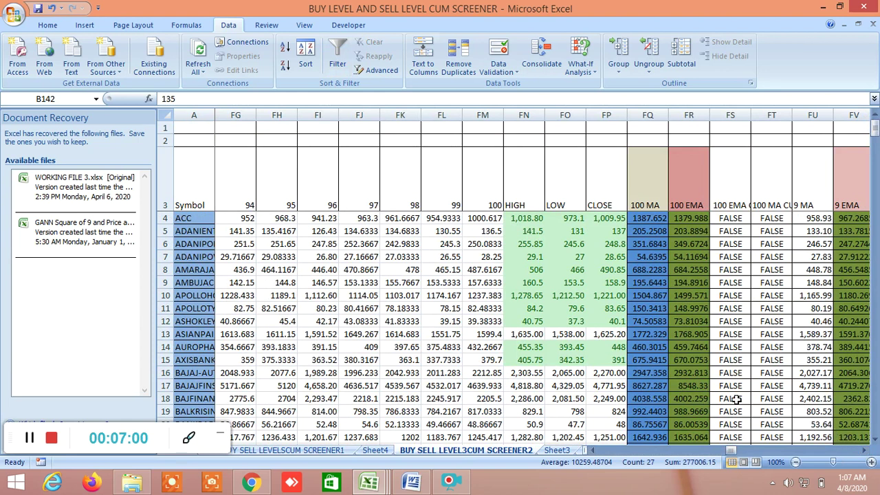
Inspect the 100 MA crossing formula in FT25, keeping it as =AND(FN25>FQ25,FO25<FQ25).
{"action": "scroll", "coordinate": [775, 319], "scroll_direction": "down", "scroll_amount": 6}
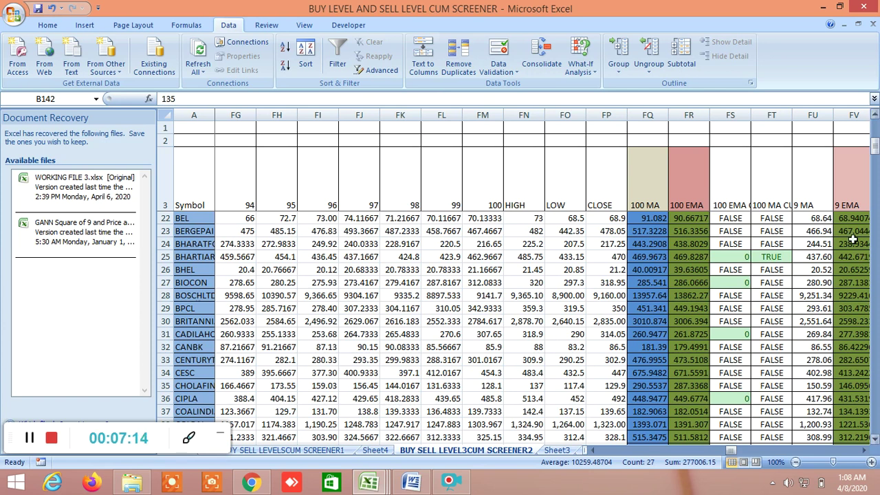
{"action": "double_click", "coordinate": [780, 257]}
{"action": "left_click", "coordinate": [771, 347]}
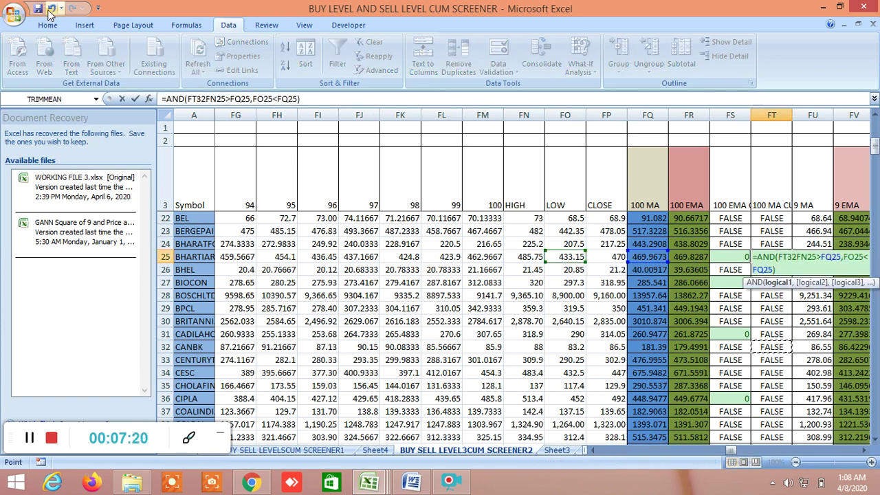
{"action": "key", "text": "BackSpace"}
{"action": "key", "text": "BackSpace"}
{"action": "key", "text": "BackSpace"}
{"action": "key", "text": "BackSpace"}
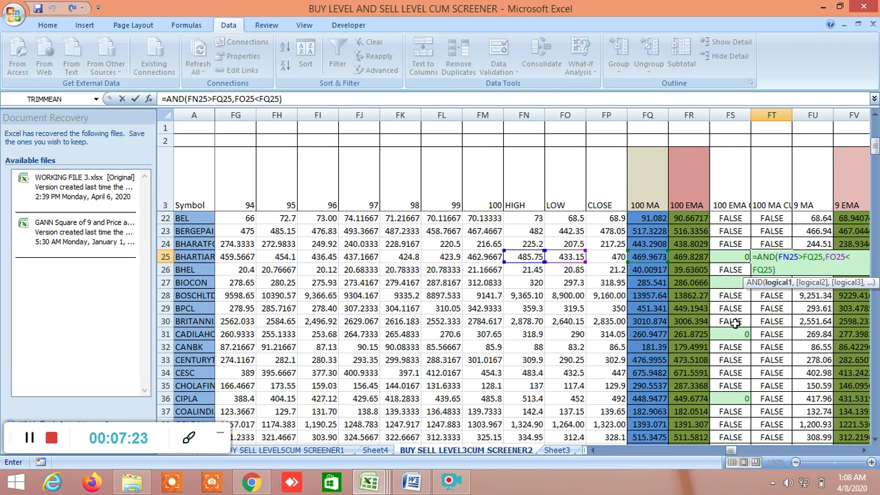
{"action": "key", "text": "Return"}
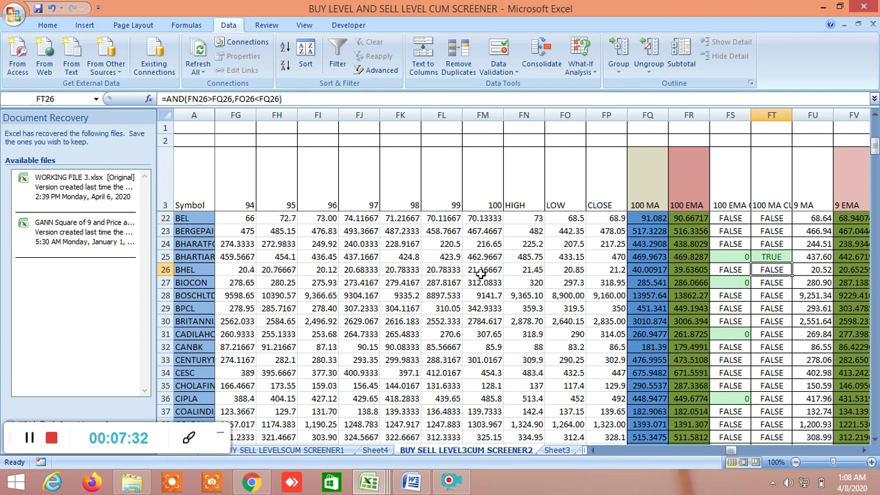
Check the HIGH and LOW values in row 25 and examine the 100 MA crossing flags further down the stock list.
{"action": "left_click", "coordinate": [531, 256]}
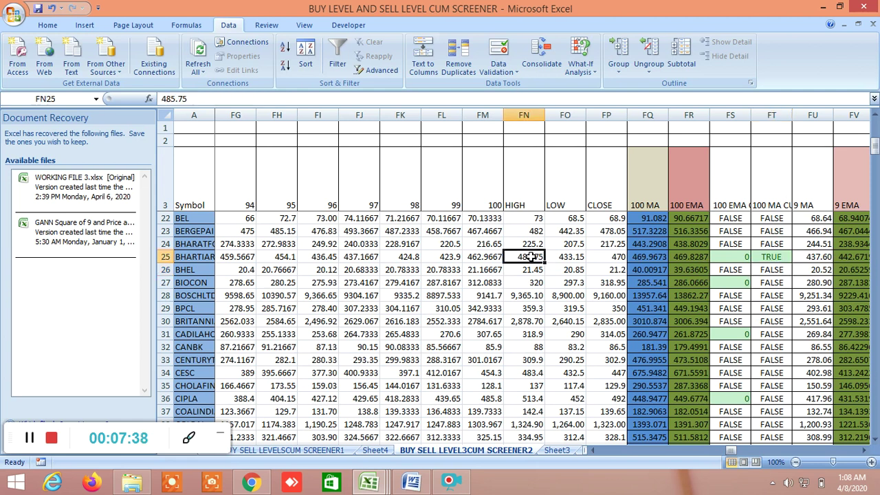
{"action": "left_click", "coordinate": [568, 258]}
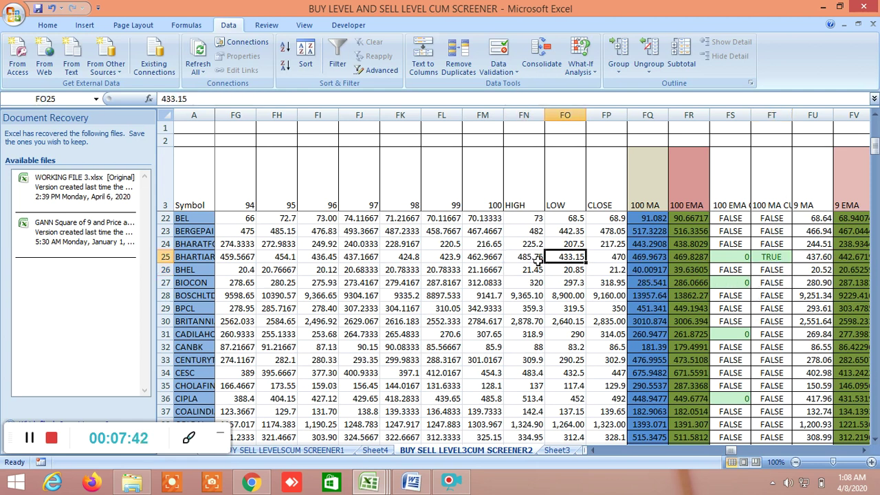
{"action": "scroll", "coordinate": [767, 306], "scroll_direction": "down", "scroll_amount": 3}
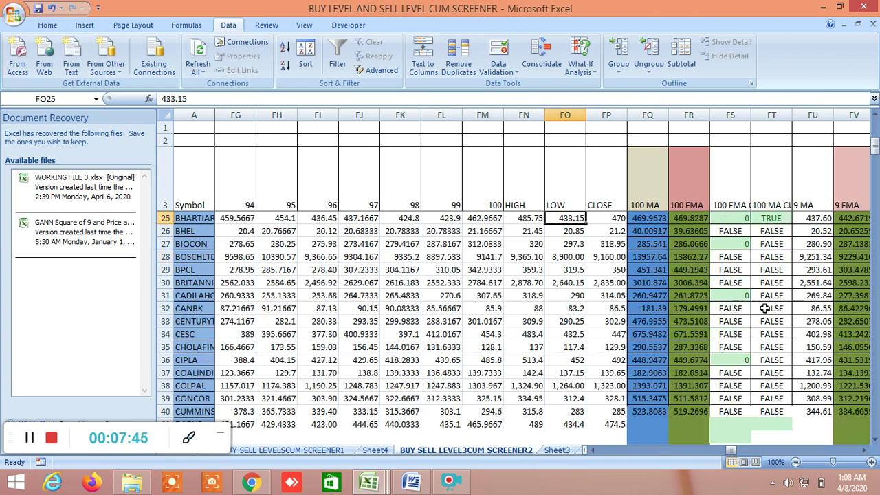
{"action": "left_click", "coordinate": [774, 348]}
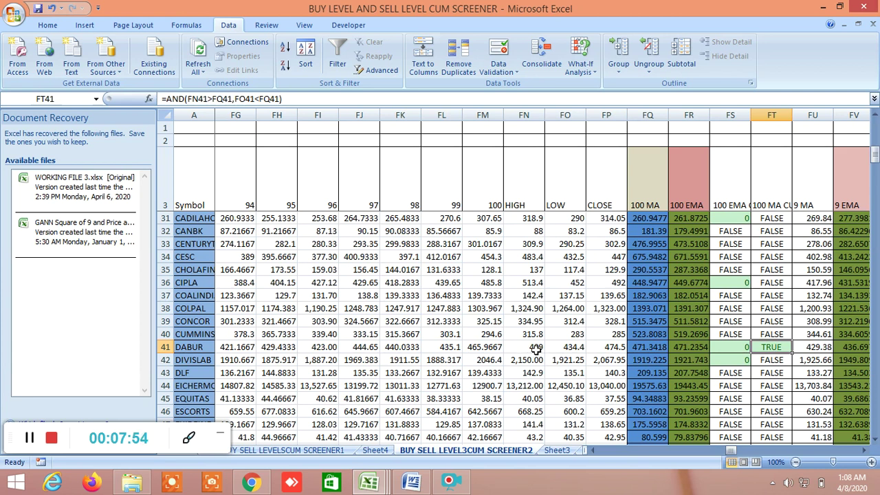
{"action": "scroll", "coordinate": [784, 361], "scroll_direction": "down", "scroll_amount": 8}
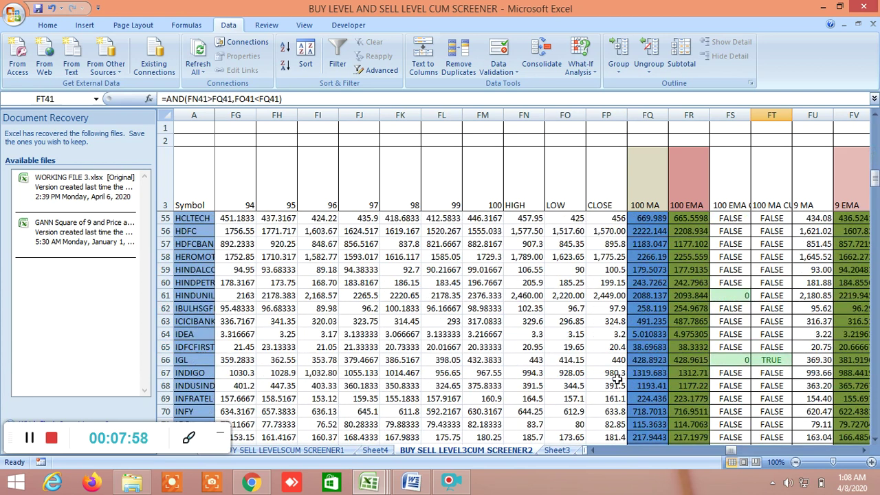
{"action": "scroll", "coordinate": [797, 405], "scroll_direction": "down", "scroll_amount": 5}
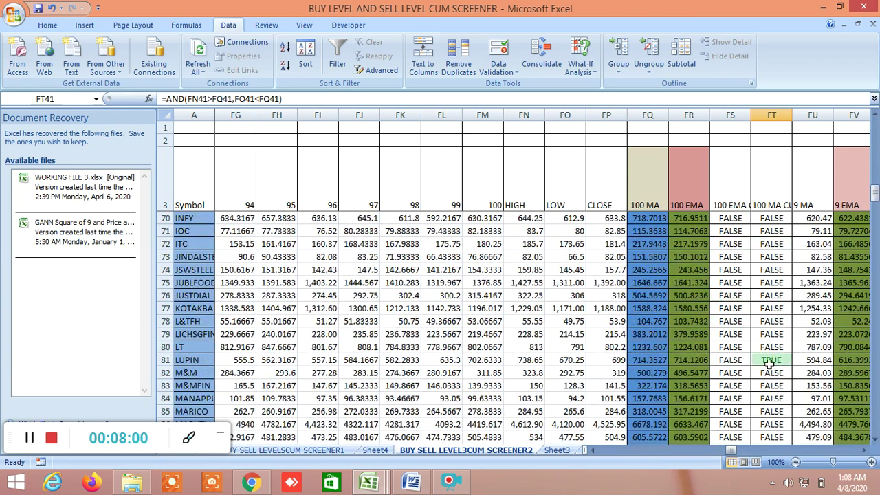
Look at Sheet3 and CORRELATION PAIR TRADING, then show the INSIDE THE BAR WITH NR7 sheet from its first stock row.
{"action": "left_click", "coordinate": [557, 450]}
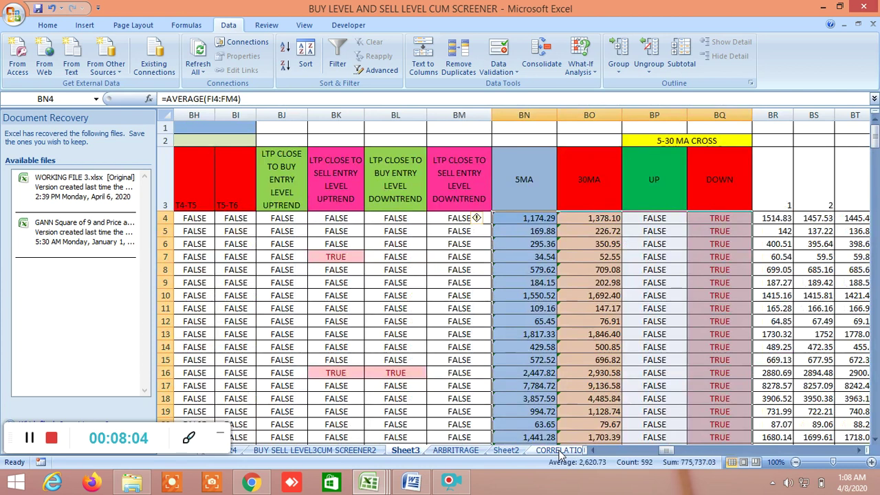
{"action": "left_click", "coordinate": [556, 450]}
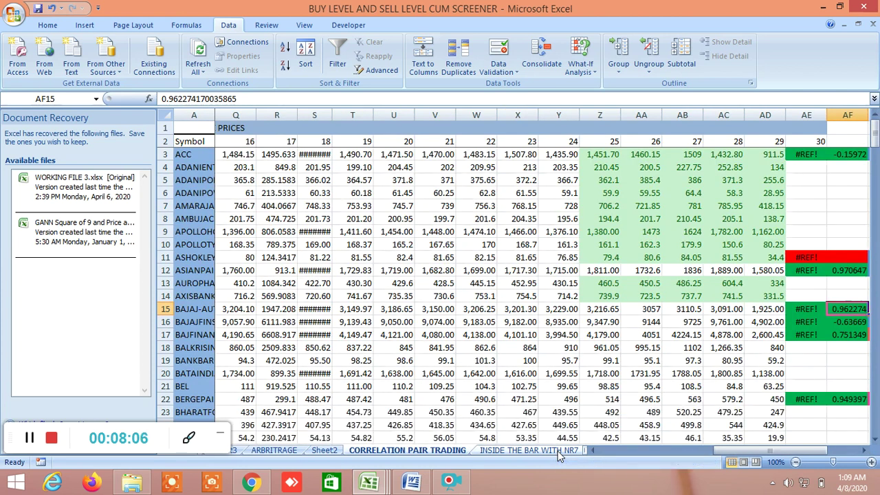
{"action": "left_click", "coordinate": [558, 450]}
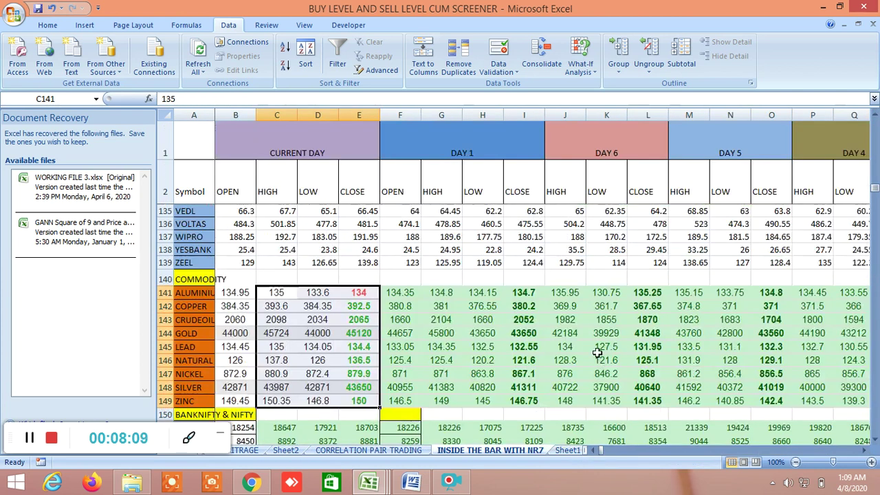
{"action": "scroll", "coordinate": [595, 351], "scroll_direction": "up", "scroll_amount": 20}
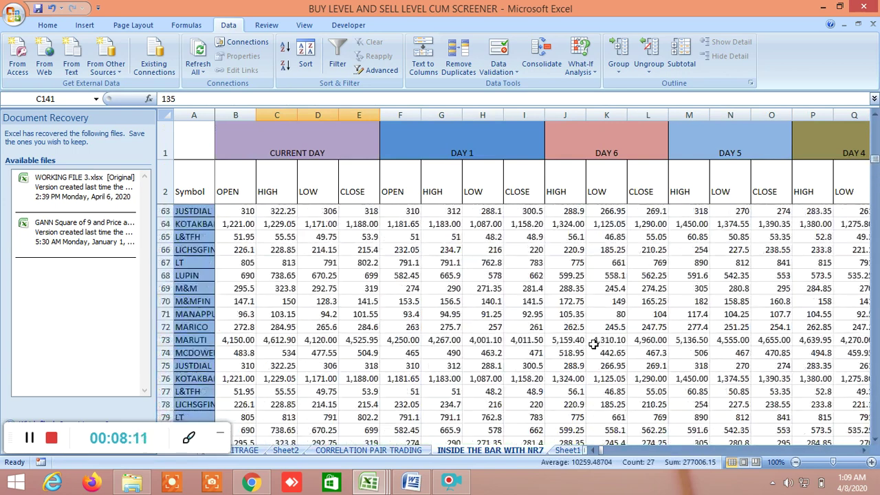
{"action": "scroll", "coordinate": [592, 344], "scroll_direction": "up", "scroll_amount": 13}
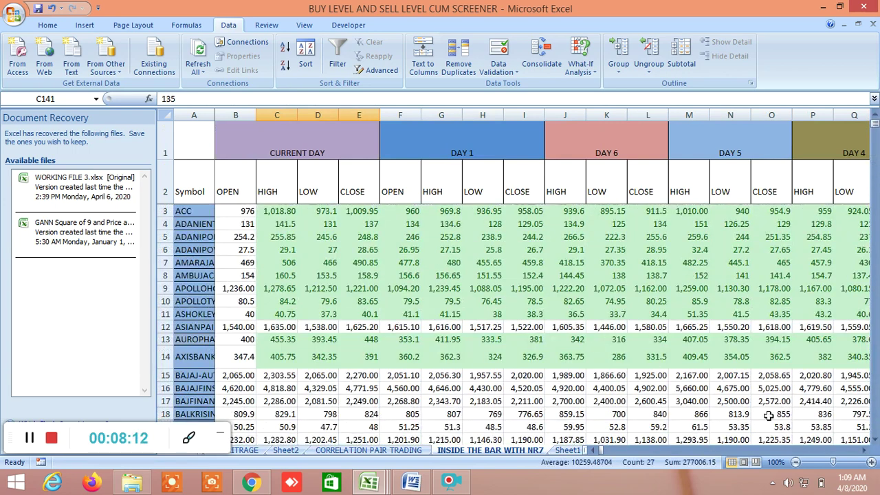
Examine the INSIDE THE BAR columns and inspect the NR7 formulas in cells AA5 and AA18.
{"action": "left_click_drag", "start_coordinate": [862, 452], "coordinate": [864, 452]}
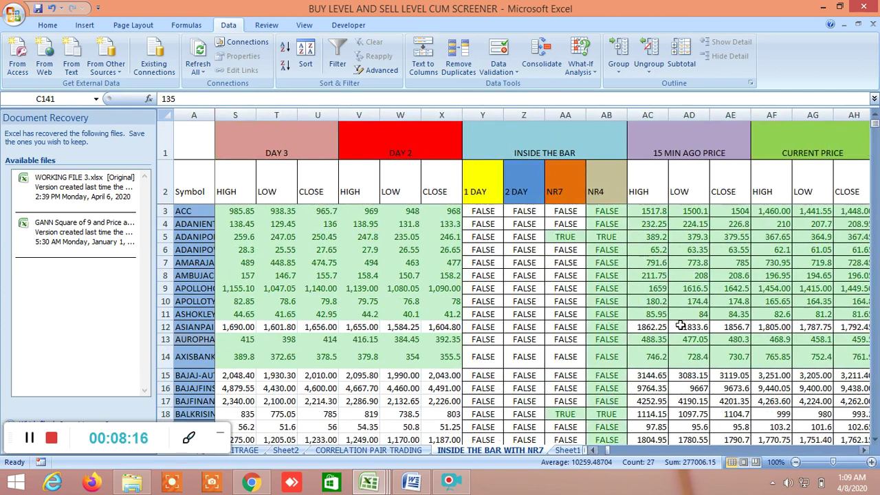
{"action": "left_click", "coordinate": [575, 235]}
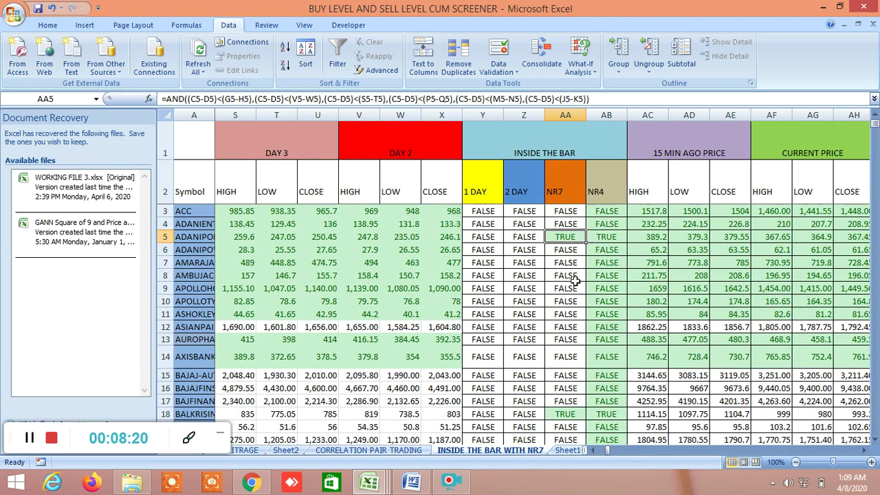
{"action": "scroll", "coordinate": [559, 304], "scroll_direction": "down", "scroll_amount": 2}
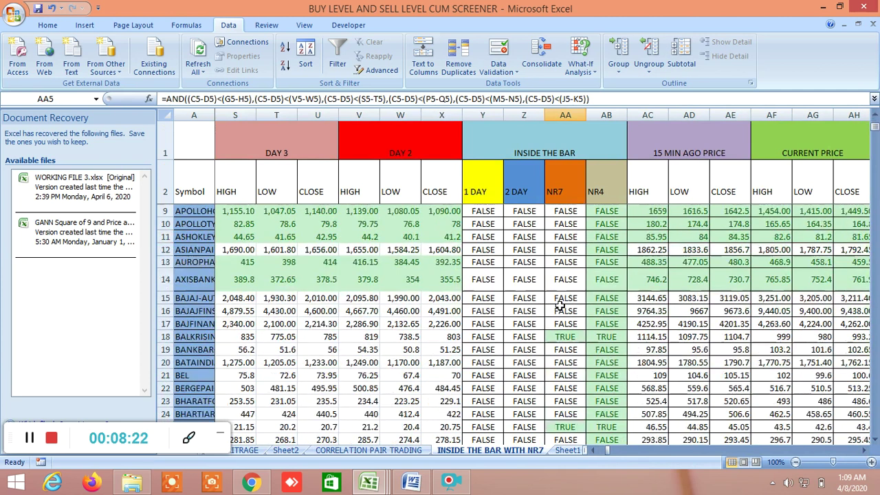
{"action": "left_click", "coordinate": [568, 336]}
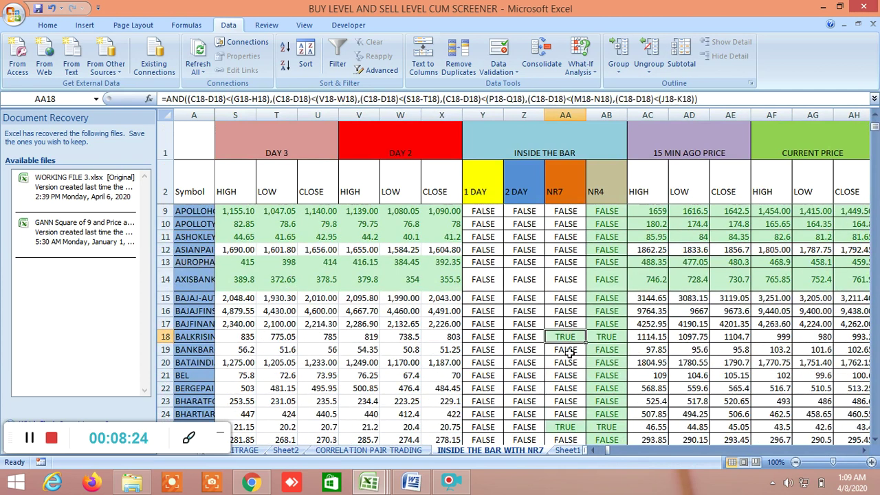
Inspect the NR7 formula for BHEL in AA25 and the 1 DAY inside-bar formula for EQUITAS in Y44.
{"action": "scroll", "coordinate": [567, 354], "scroll_direction": "down", "scroll_amount": 3}
{"action": "left_click", "coordinate": [565, 303]}
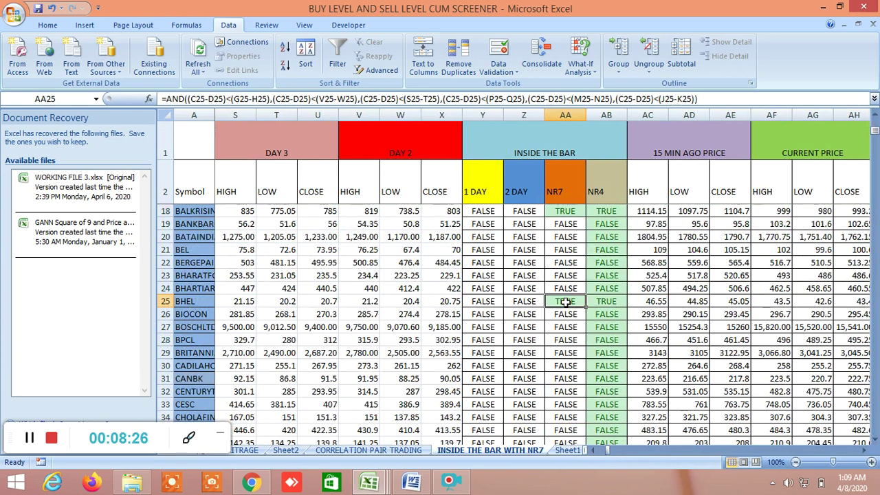
{"action": "scroll", "coordinate": [560, 340], "scroll_direction": "down", "scroll_amount": 6}
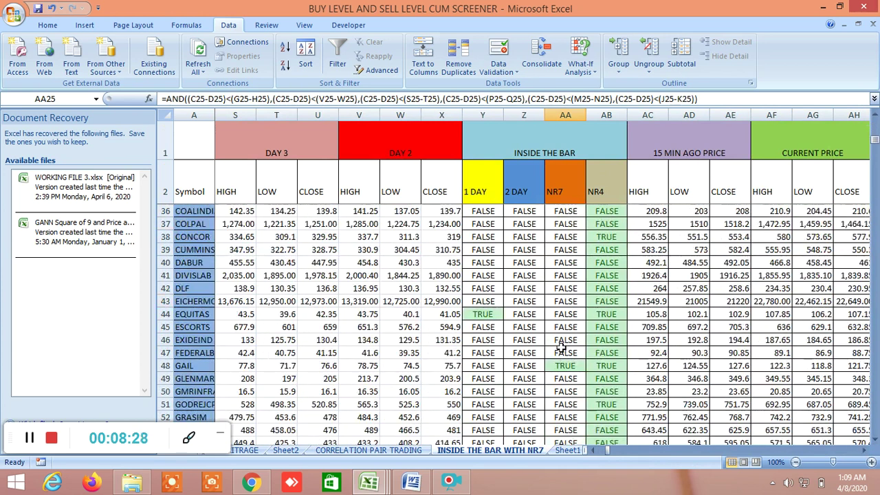
{"action": "left_click", "coordinate": [498, 313]}
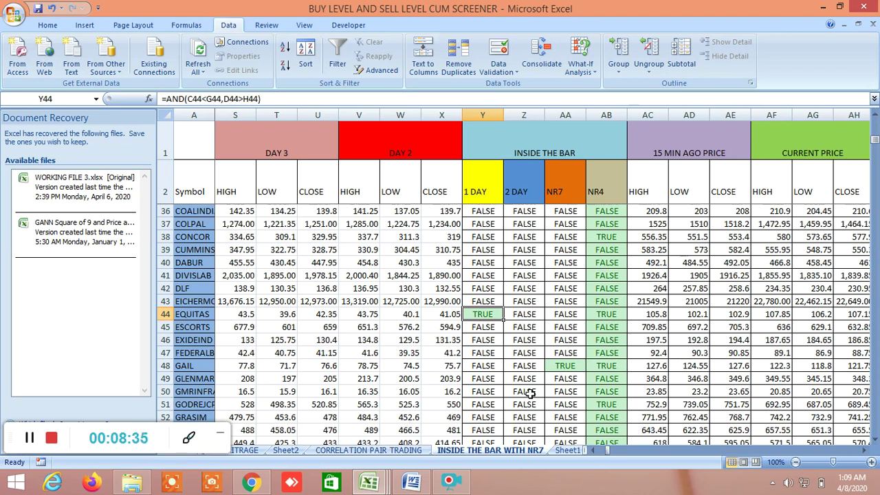
Switch to the TradingView chart in Chrome, set BANKNIFTY to the 1 day interval and collapse its indicator legend.
{"action": "left_click", "coordinate": [265, 484]}
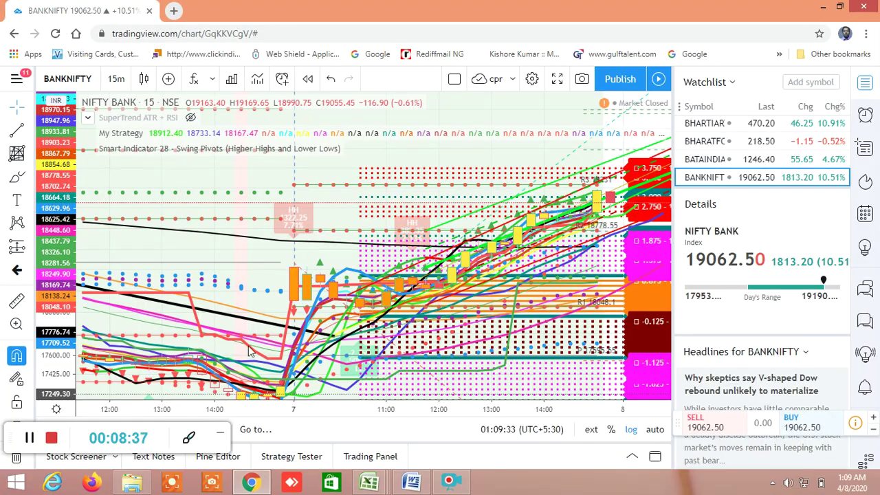
{"action": "left_click", "coordinate": [116, 80]}
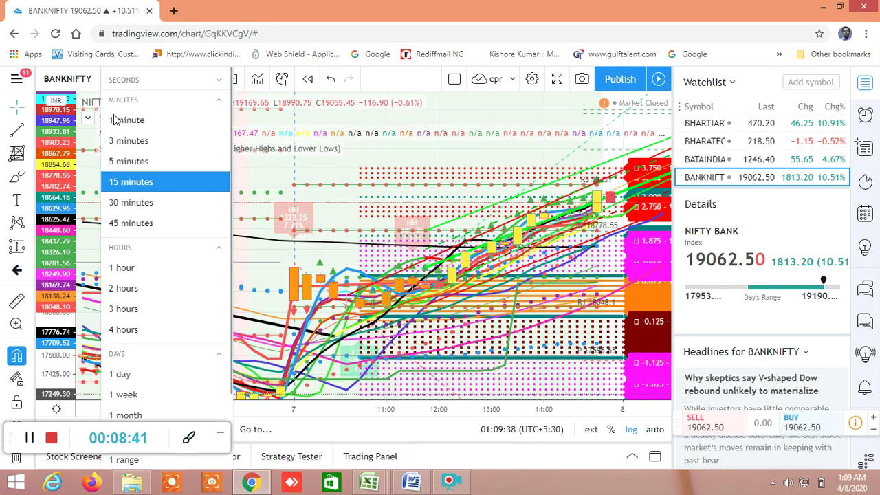
{"action": "left_click", "coordinate": [121, 376]}
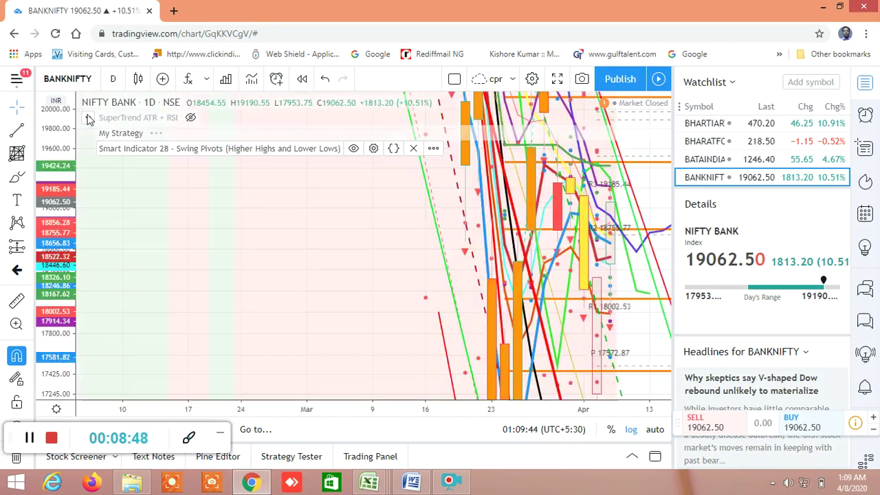
{"action": "left_click", "coordinate": [89, 118]}
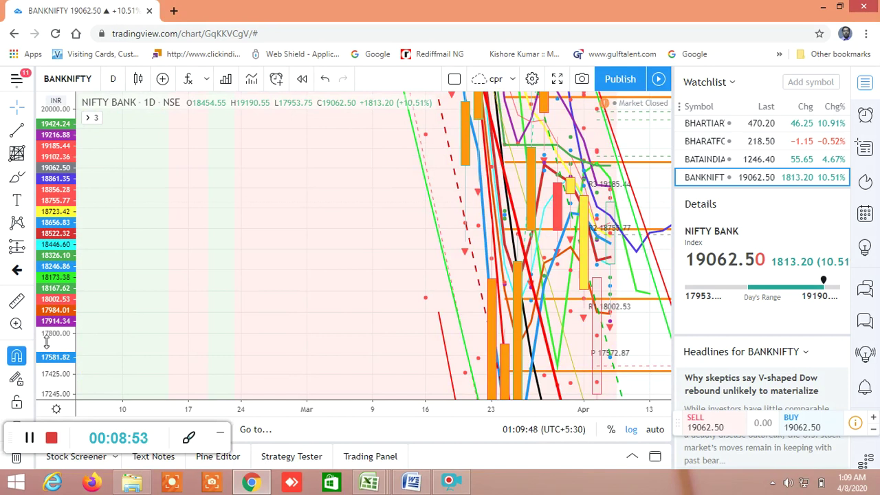
{"action": "left_click_drag", "start_coordinate": [46, 342], "coordinate": [73, 296]}
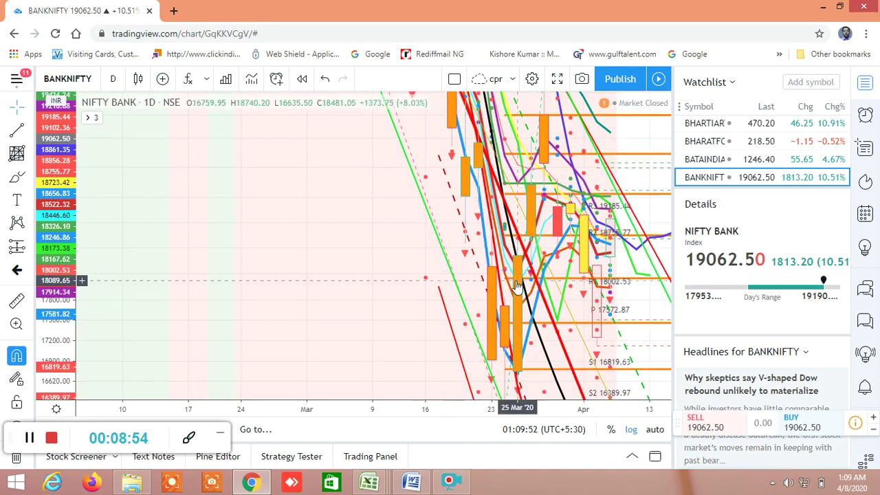
{"action": "scroll", "coordinate": [468, 282], "scroll_direction": "up", "scroll_amount": 3}
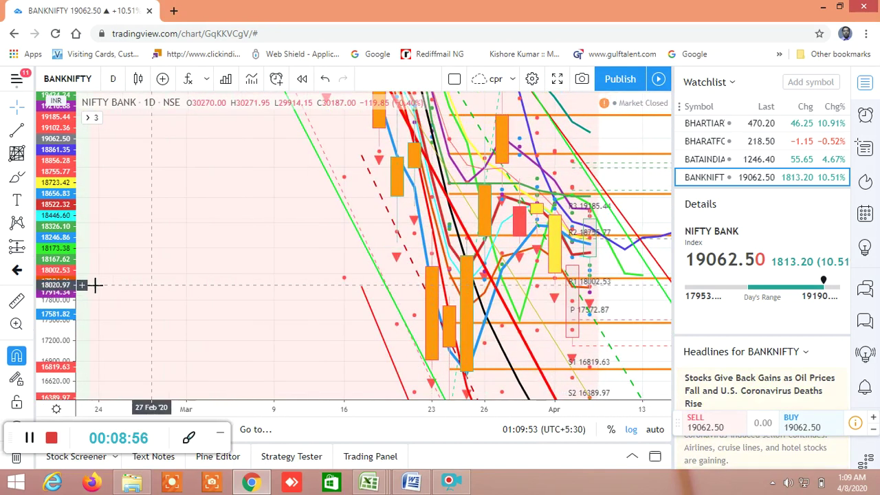
{"action": "left_click_drag", "start_coordinate": [58, 309], "coordinate": [51, 341]}
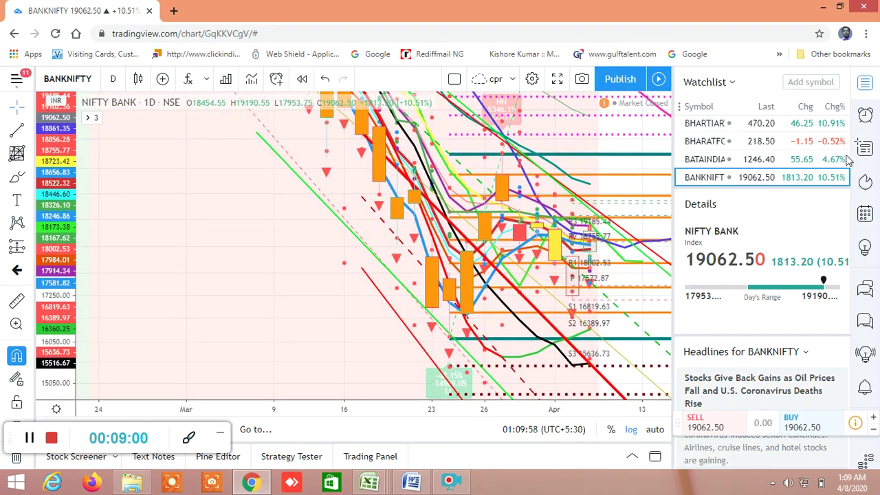
Add the NSE stock EQUITAS to the watchlist and open its daily chart.
{"action": "left_click", "coordinate": [802, 81]}
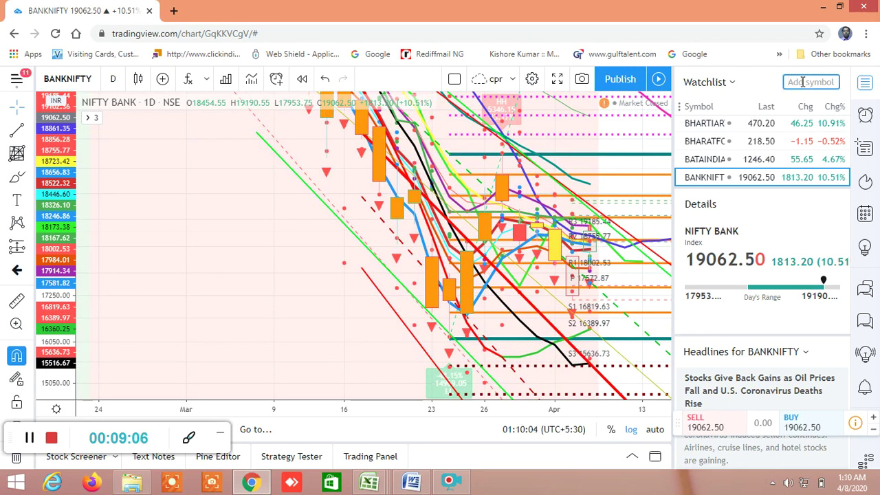
{"action": "type", "text": "EQUITA"}
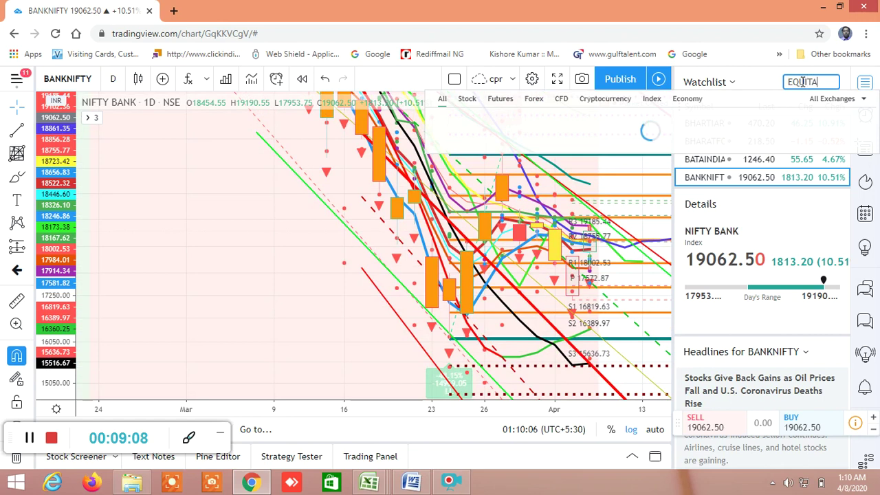
{"action": "type", "text": "S"}
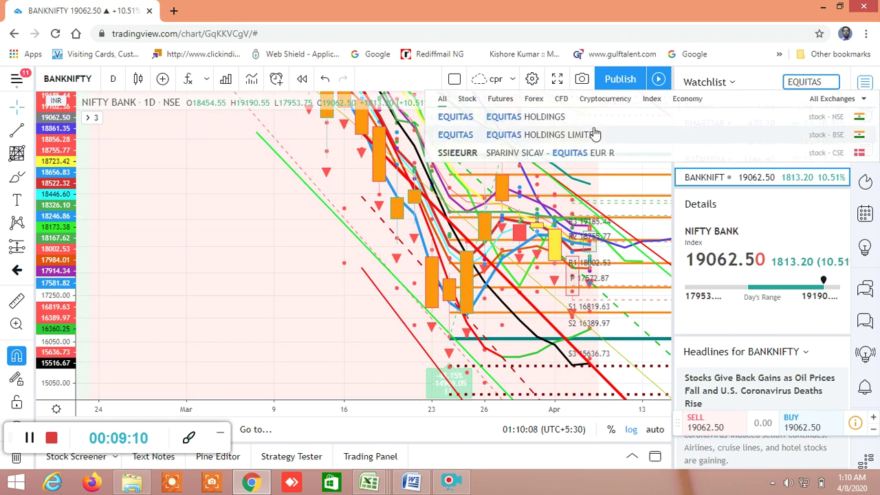
{"action": "left_click", "coordinate": [590, 118]}
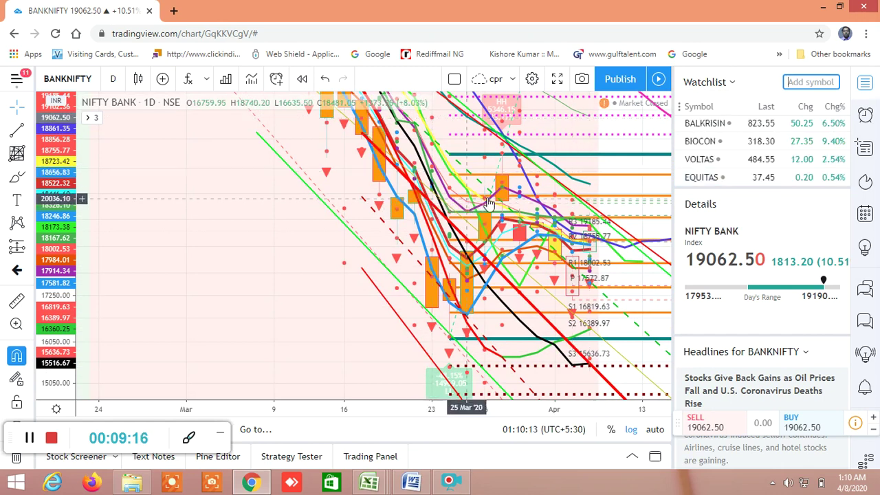
{"action": "left_click", "coordinate": [696, 182]}
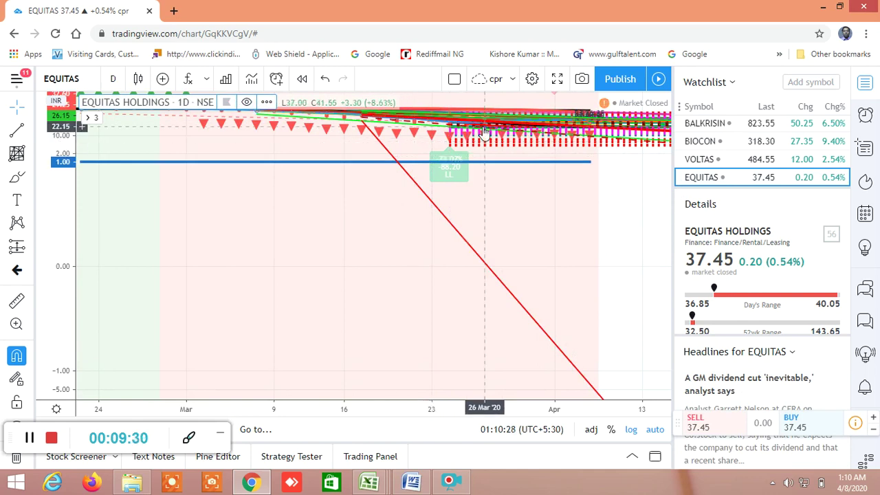
Expand the indicator legend and hide the My Strategy and Smart Indicator 28 - Swing Pivots indicators on the EQUITAS chart.
{"action": "left_click", "coordinate": [131, 160]}
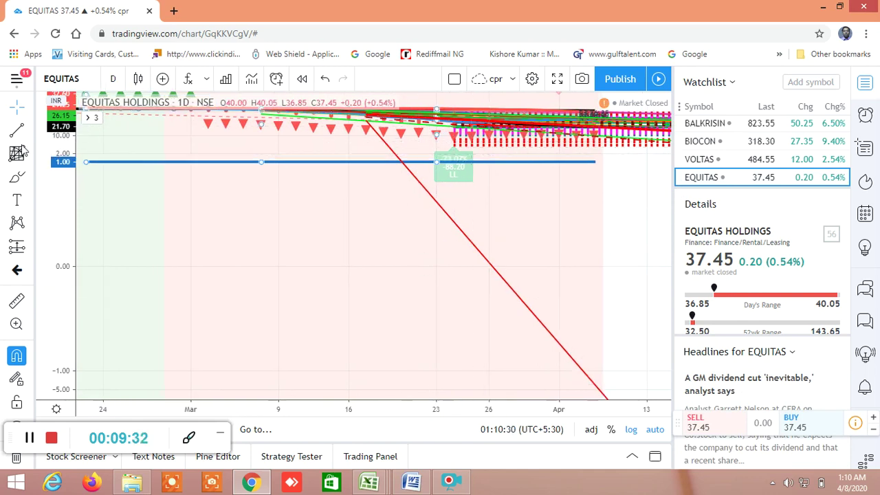
{"action": "left_click_drag", "start_coordinate": [55, 161], "coordinate": [54, 103]}
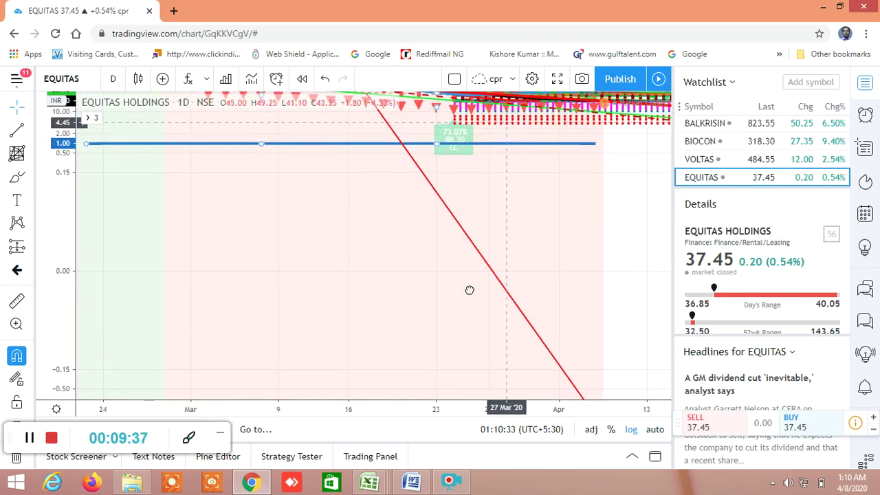
{"action": "left_click_drag", "start_coordinate": [470, 291], "coordinate": [531, 186]}
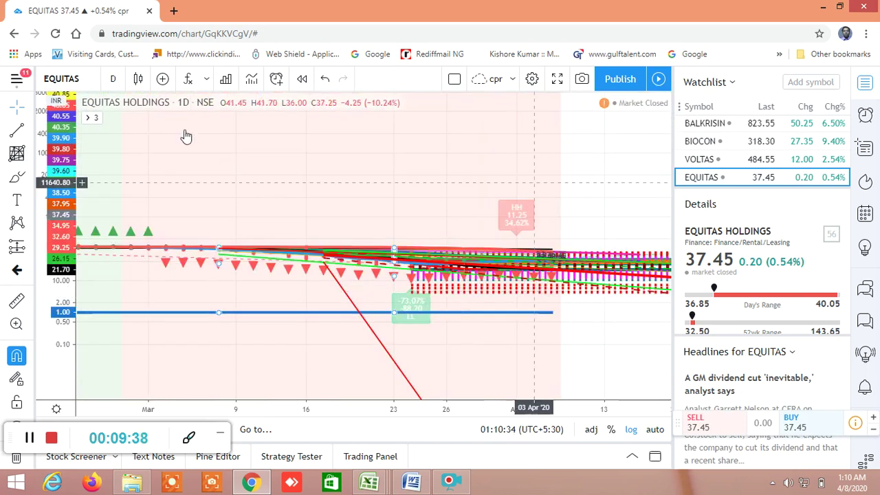
{"action": "left_click", "coordinate": [96, 118]}
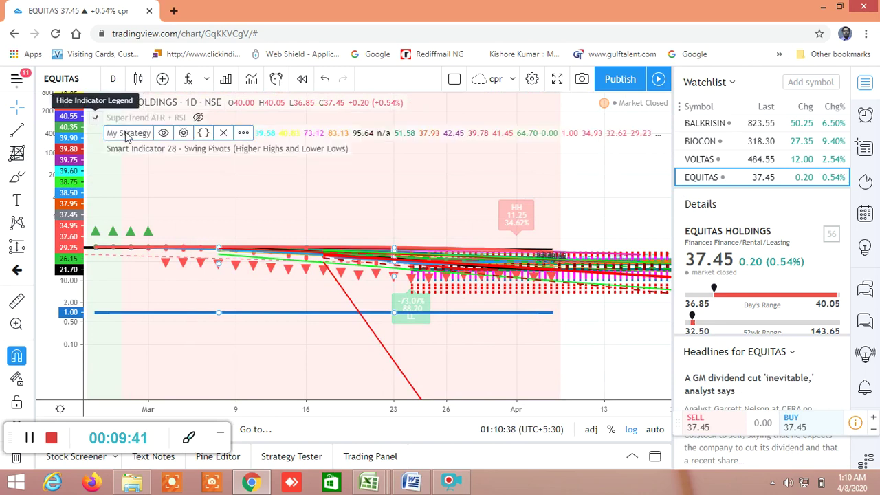
{"action": "left_click", "coordinate": [163, 133]}
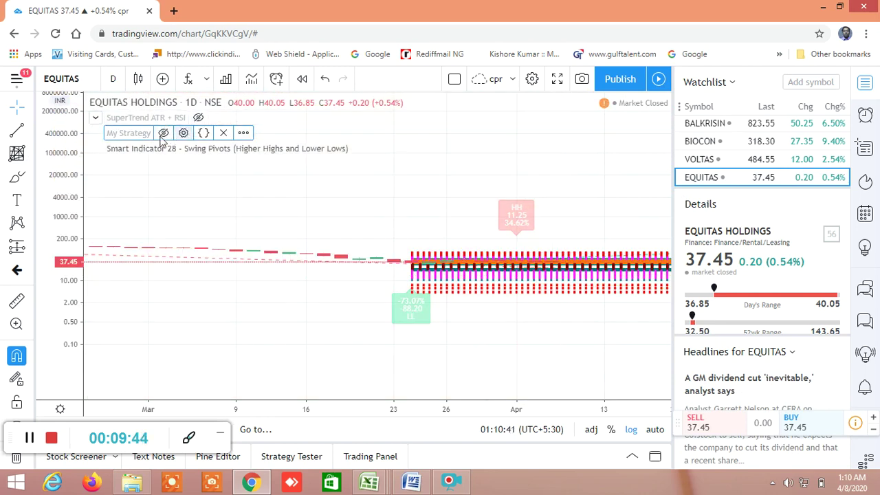
{"action": "left_click", "coordinate": [360, 148]}
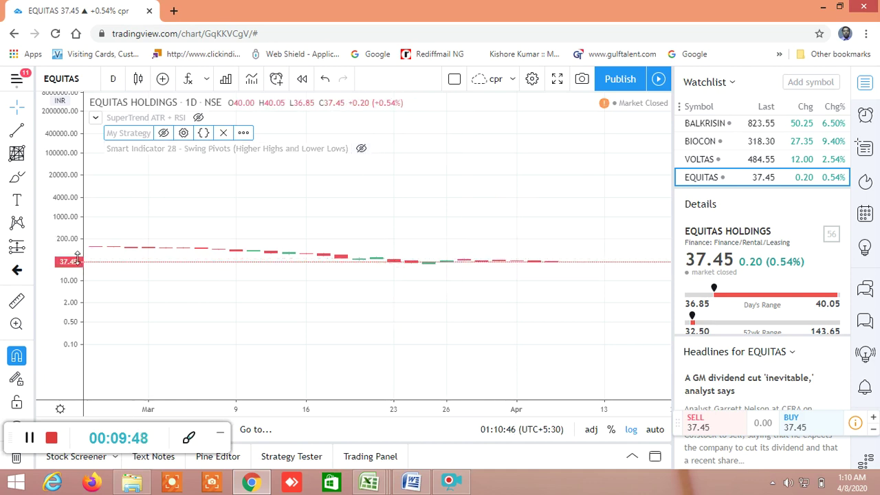
Stretch the EQUITAS price scale and examine the daily candles from March to early April.
{"action": "left_click_drag", "start_coordinate": [76, 248], "coordinate": [89, 188]}
{"action": "left_click_drag", "start_coordinate": [74, 314], "coordinate": [74, 179]}
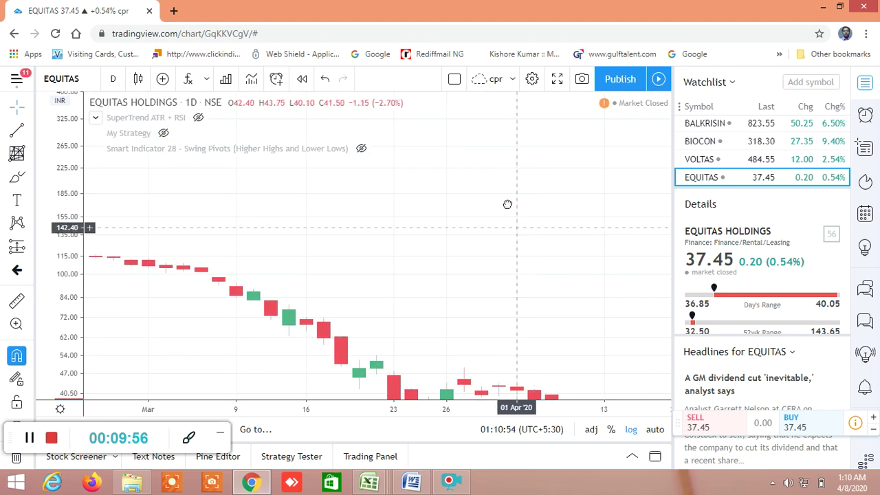
{"action": "left_click_drag", "start_coordinate": [507, 205], "coordinate": [490, 165]}
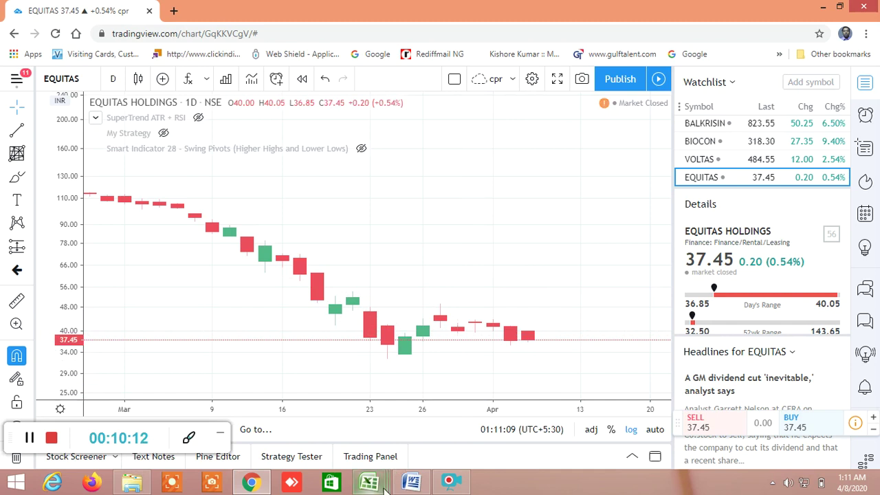
Return to the Excel screener, inspect the NR7 formula for GAIL in AA48 and review the flags up to the first stock row.
{"action": "mouse_move", "coordinate": [384, 486]}
{"action": "left_click", "coordinate": [391, 434]}
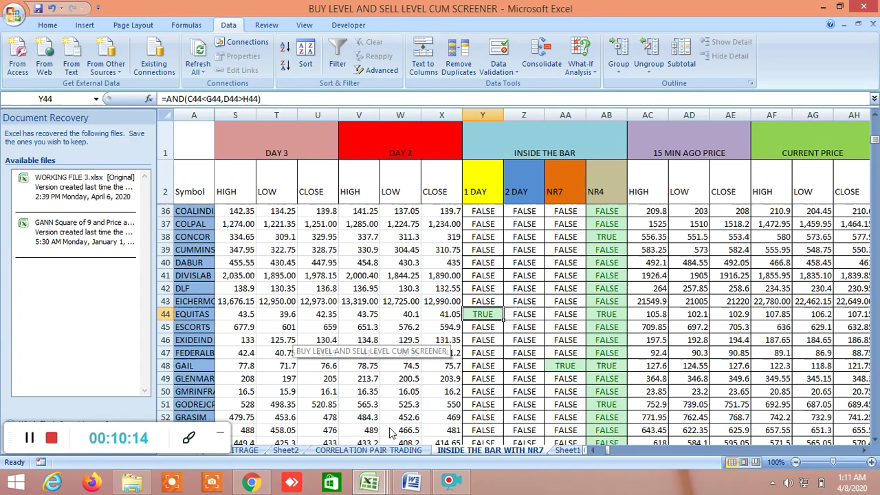
{"action": "left_click", "coordinate": [569, 368]}
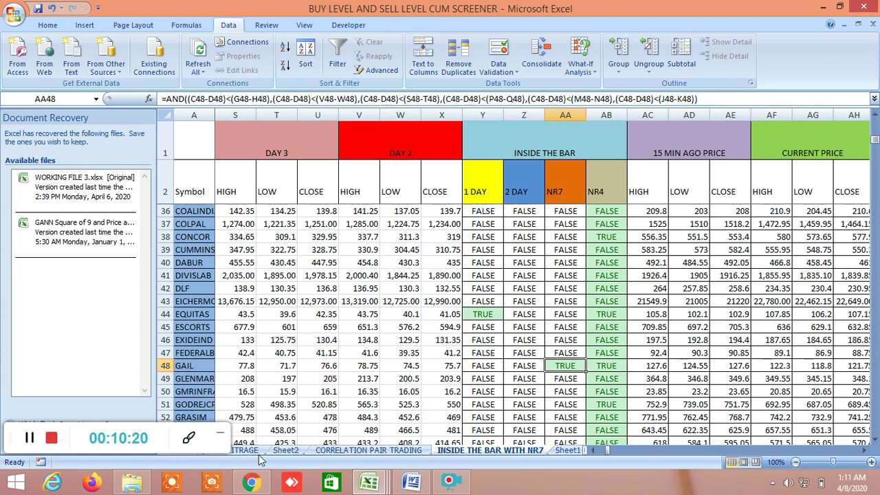
{"action": "scroll", "coordinate": [591, 344], "scroll_direction": "up", "scroll_amount": 4}
{"action": "scroll", "coordinate": [591, 343], "scroll_direction": "down", "scroll_amount": 4}
{"action": "scroll", "coordinate": [555, 331], "scroll_direction": "up", "scroll_amount": 11}
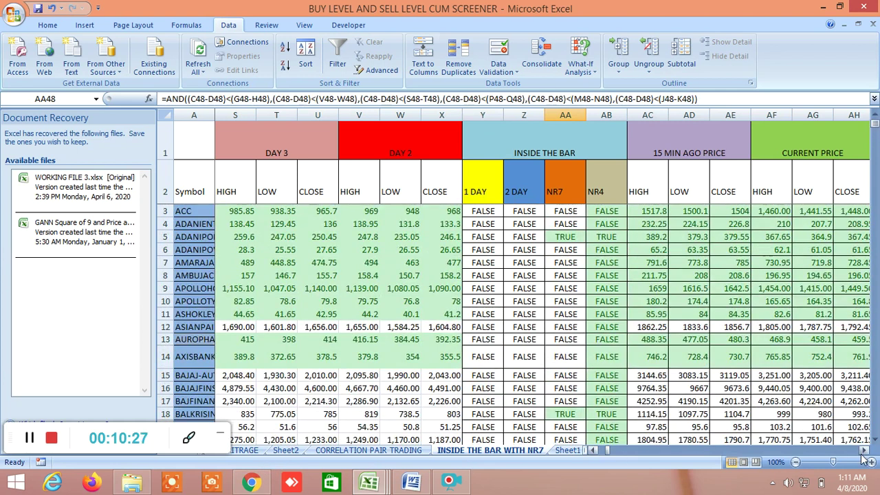
Inspect the lower high lower low formulas in AK19 and AK23 and the higher high formula for BIOCON in AJ26.
{"action": "left_click", "coordinate": [866, 454]}
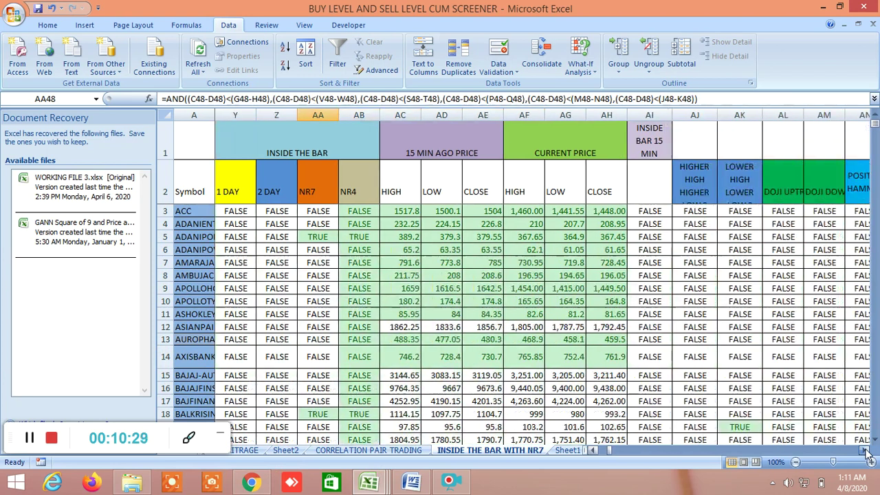
{"action": "scroll", "coordinate": [727, 367], "scroll_direction": "down", "scroll_amount": 3}
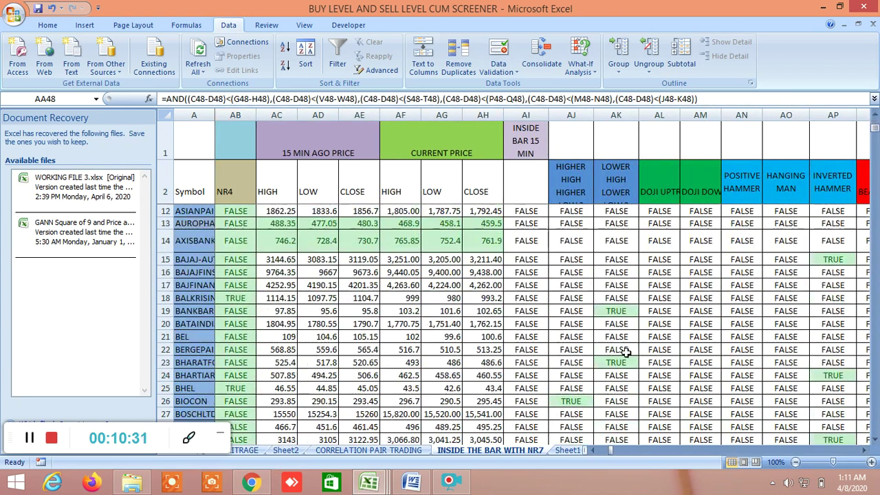
{"action": "left_click", "coordinate": [617, 310]}
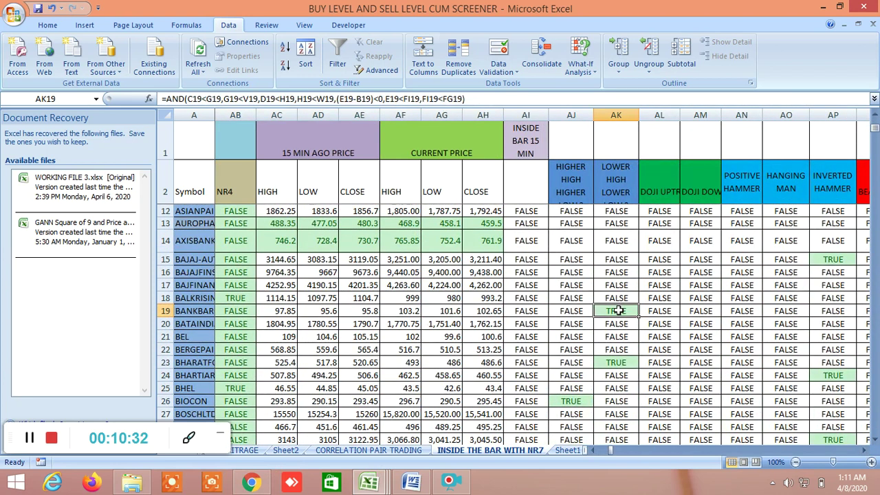
{"action": "left_click", "coordinate": [627, 362]}
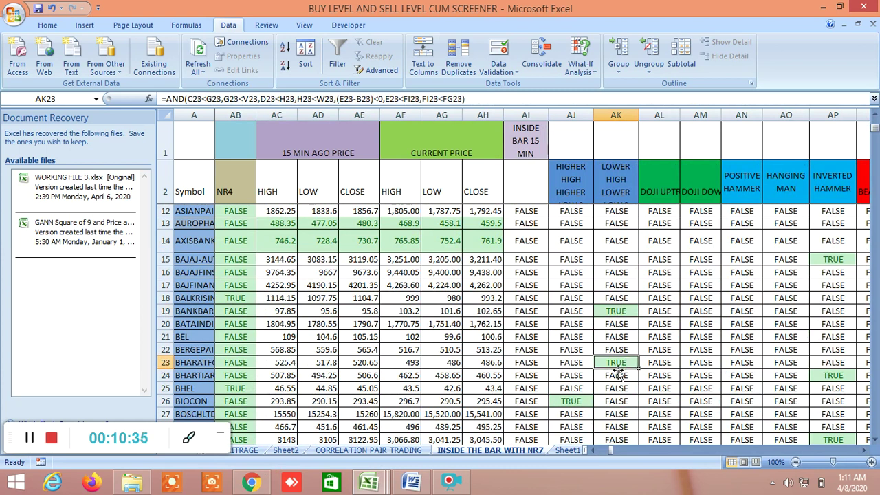
{"action": "left_click", "coordinate": [579, 404]}
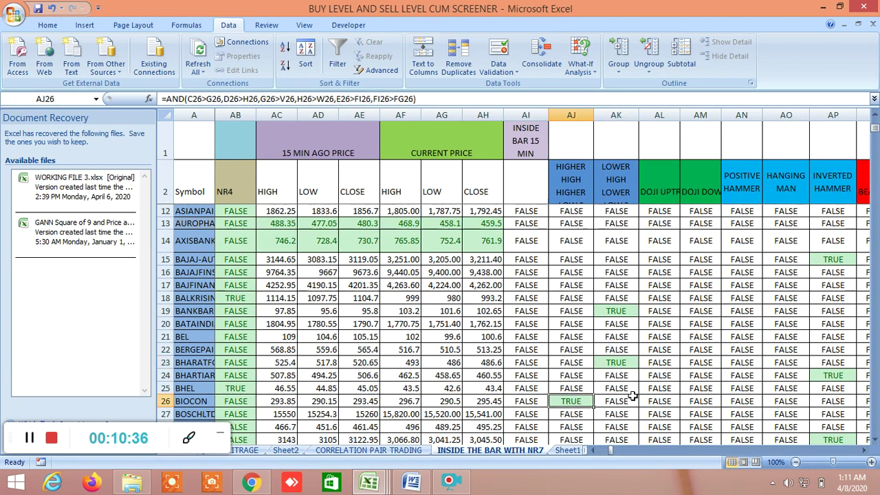
Switch to TradingView in Chrome, look up the NSE stock BIOCON for the watchlist and open its daily chart.
{"action": "left_click", "coordinate": [251, 483]}
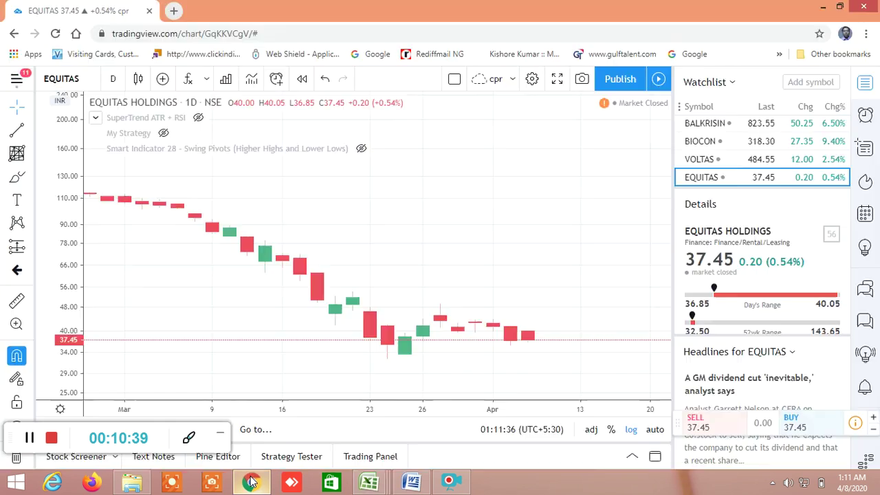
{"action": "left_click", "coordinate": [798, 82]}
{"action": "type", "text": "BIOCON"}
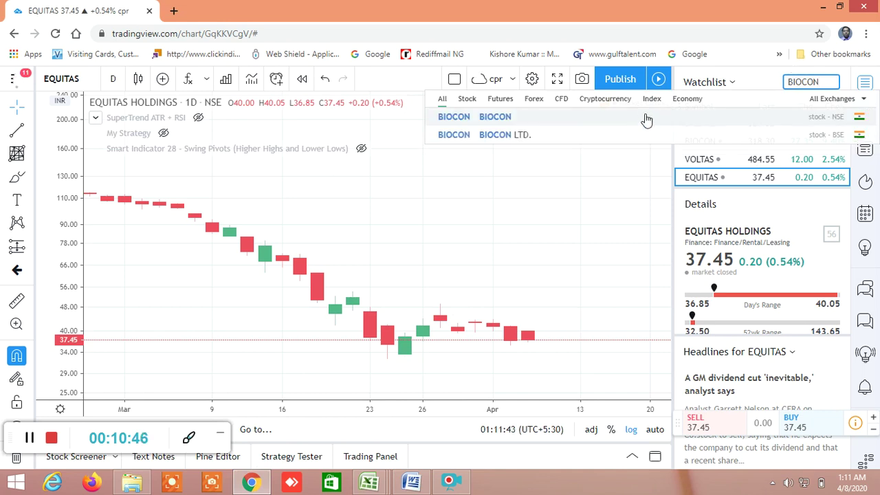
{"action": "left_click", "coordinate": [644, 114]}
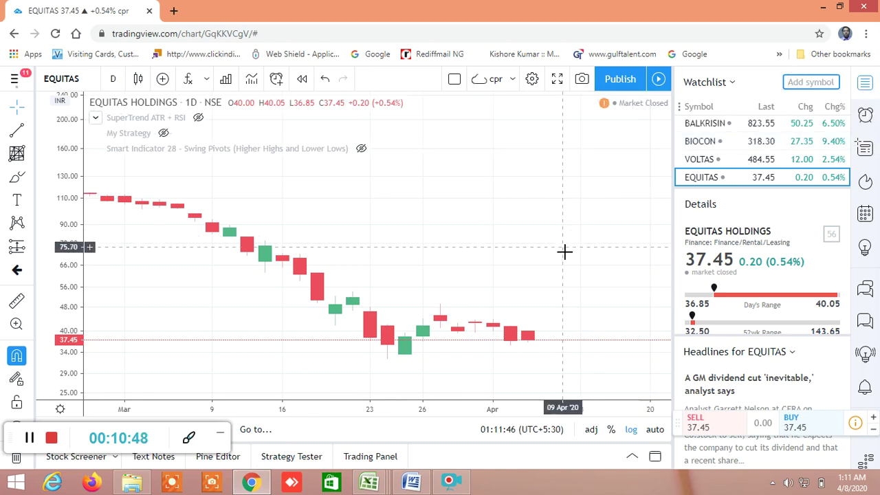
{"action": "left_click", "coordinate": [707, 141]}
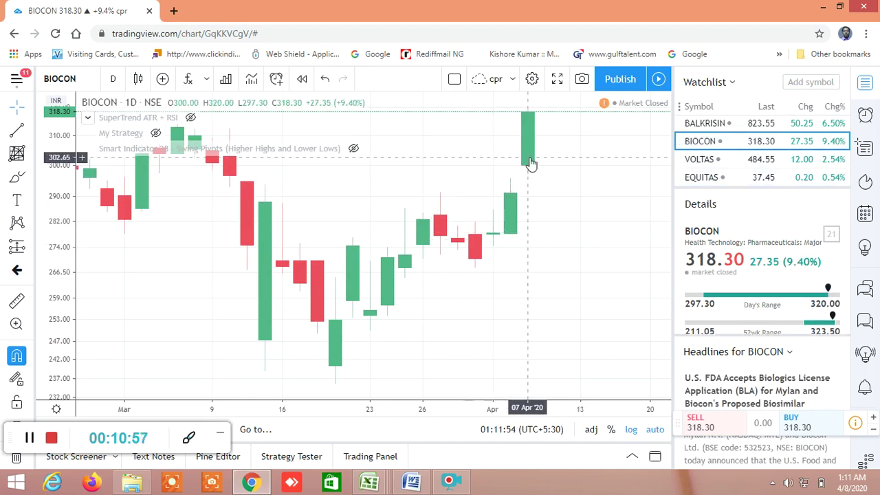
Return to the BUY LEVEL AND SELL LEVEL CUM SCREENER workbook and inspect the lower high lower low formula in AK23.
{"action": "left_click", "coordinate": [376, 481]}
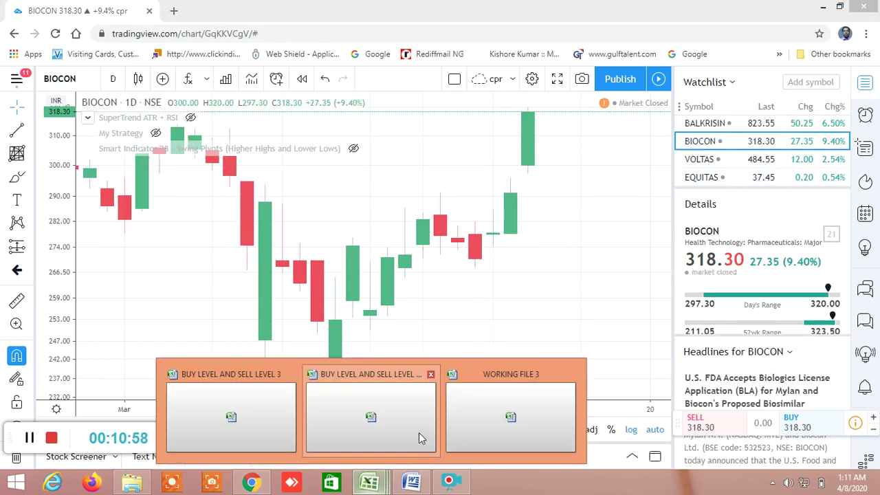
{"action": "left_click", "coordinate": [390, 430]}
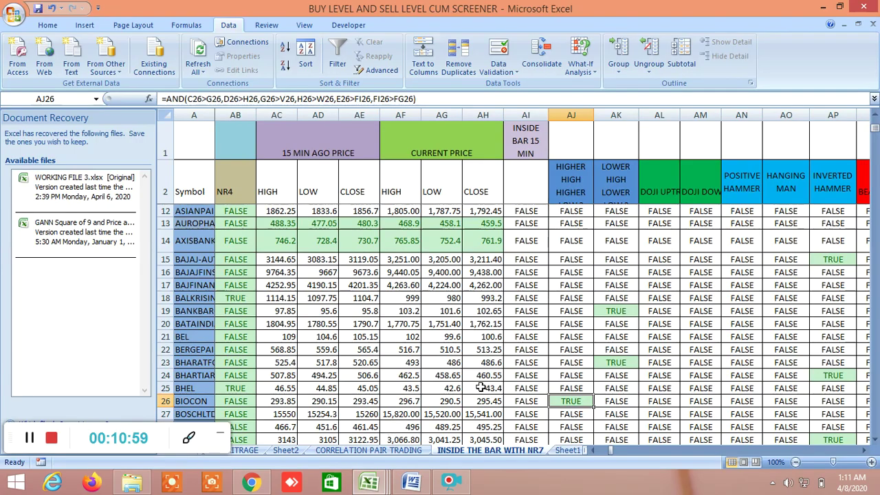
{"action": "left_click", "coordinate": [622, 363]}
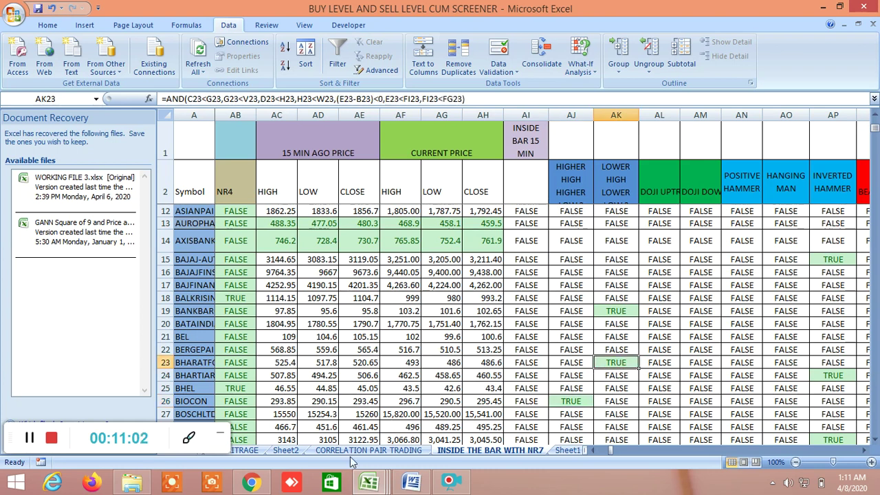
Switch to TradingView in Chrome, search the symbols for BHARAT and look through the watchlist for Bharat Forge.
{"action": "left_click", "coordinate": [251, 482]}
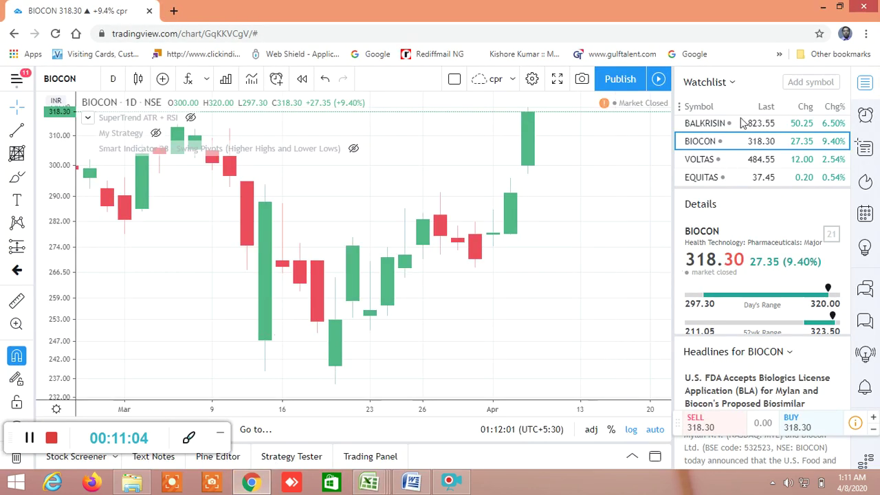
{"action": "left_click", "coordinate": [803, 80]}
{"action": "type", "text": "BHARA"}
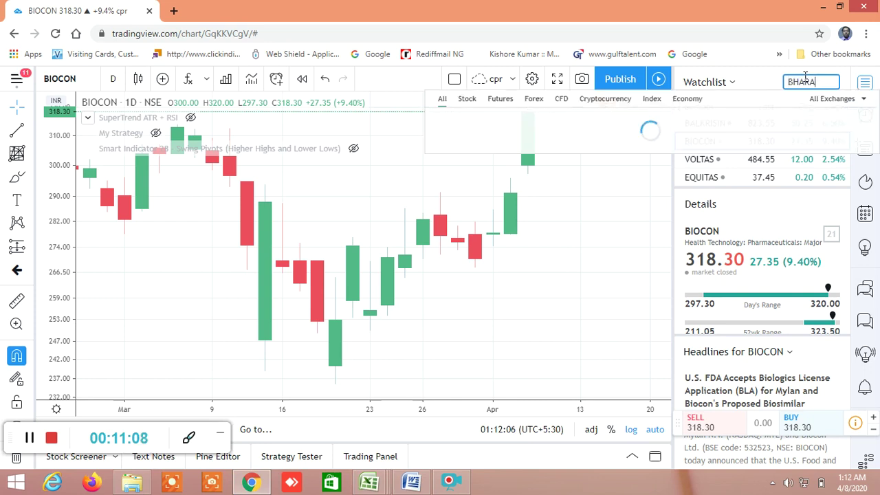
{"action": "type", "text": "T"}
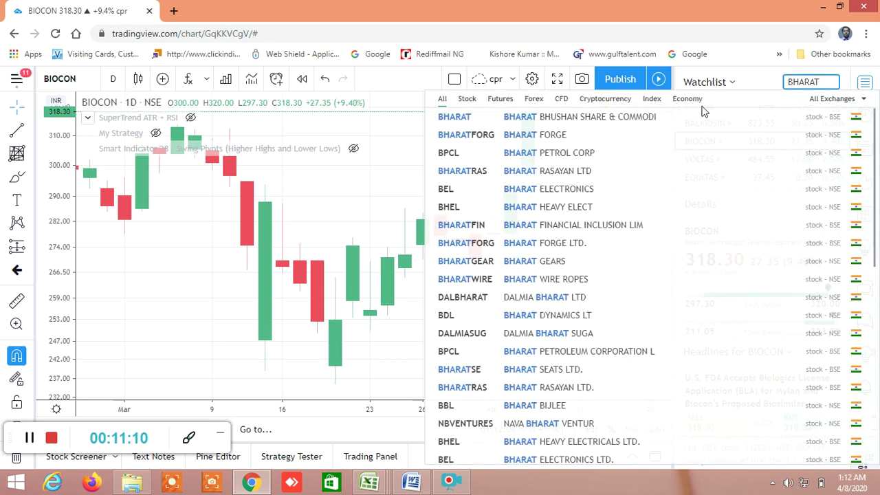
{"action": "key", "text": "Escape"}
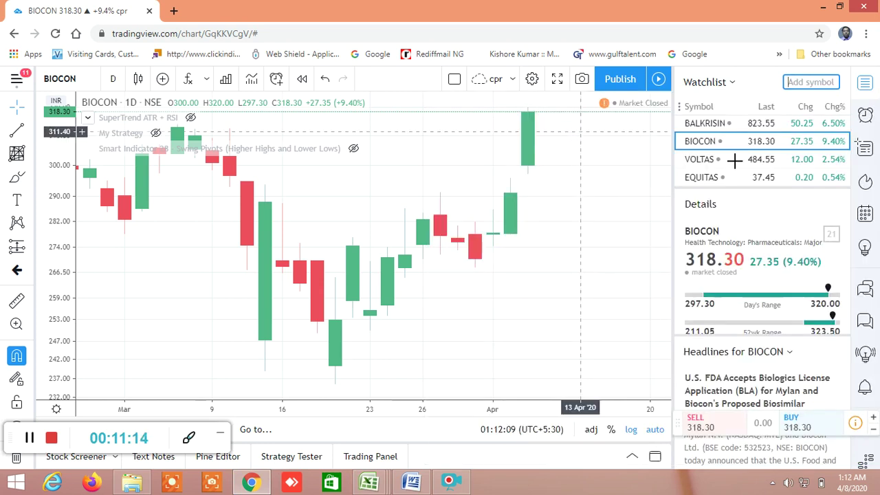
{"action": "scroll", "coordinate": [717, 165], "scroll_direction": "down", "scroll_amount": 3}
{"action": "scroll", "coordinate": [717, 168], "scroll_direction": "down", "scroll_amount": 2}
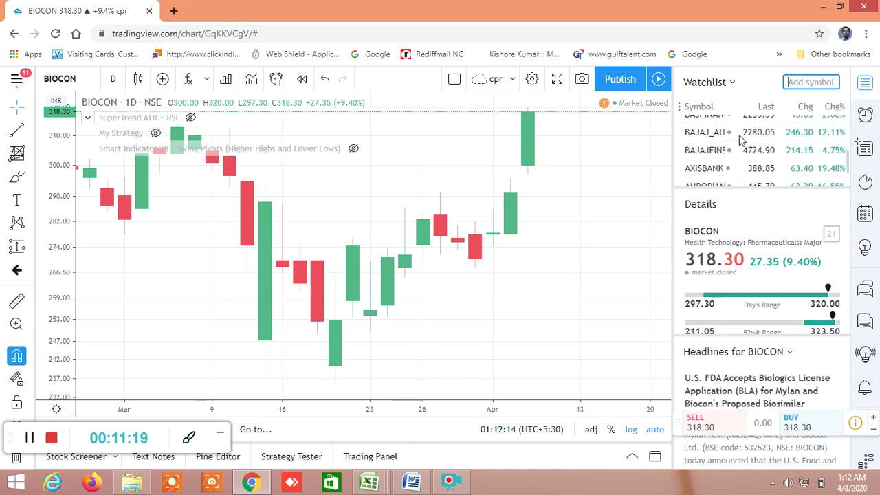
{"action": "scroll", "coordinate": [718, 157], "scroll_direction": "up", "scroll_amount": 5}
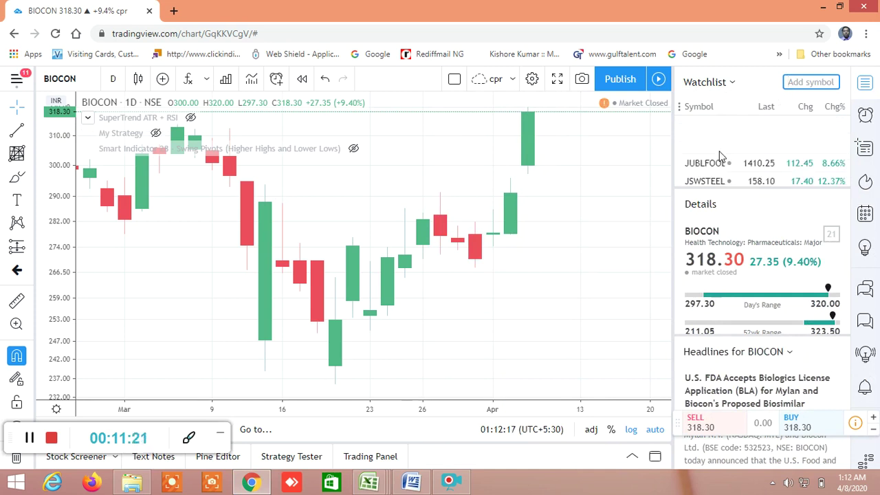
{"action": "scroll", "coordinate": [740, 147], "scroll_direction": "down", "scroll_amount": 3}
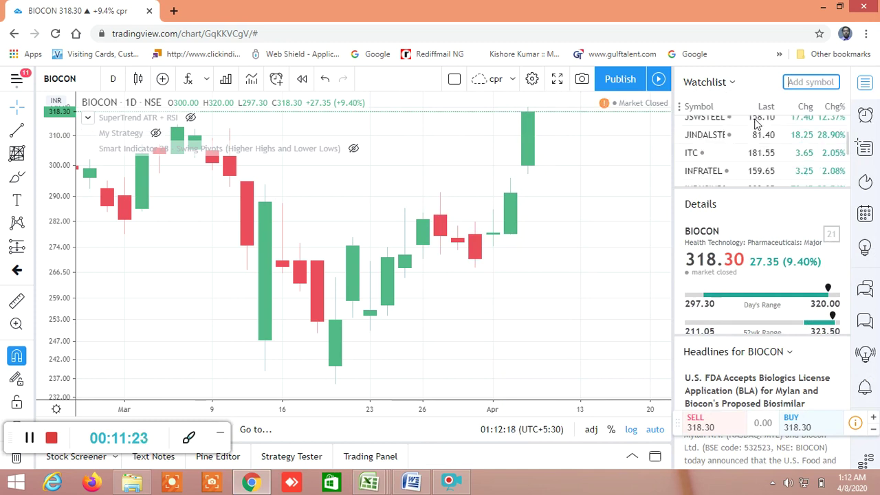
Search the symbols for BHARAT again, find Bharat Forge in the watchlist and open its daily chart.
{"action": "left_click", "coordinate": [802, 83]}
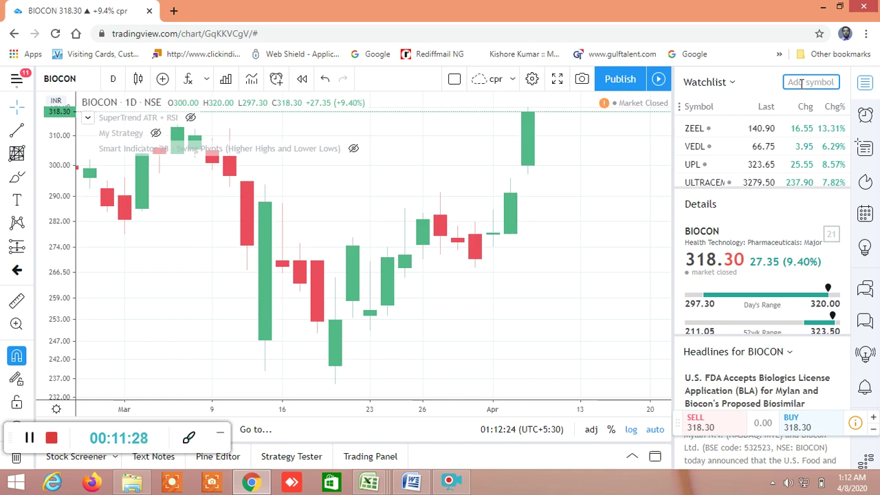
{"action": "type", "text": "BHARAT"}
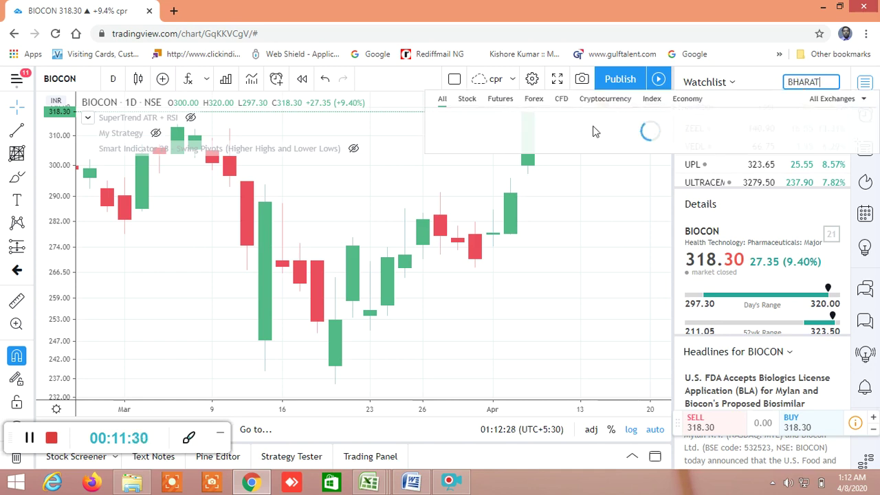
{"action": "left_click", "coordinate": [581, 133]}
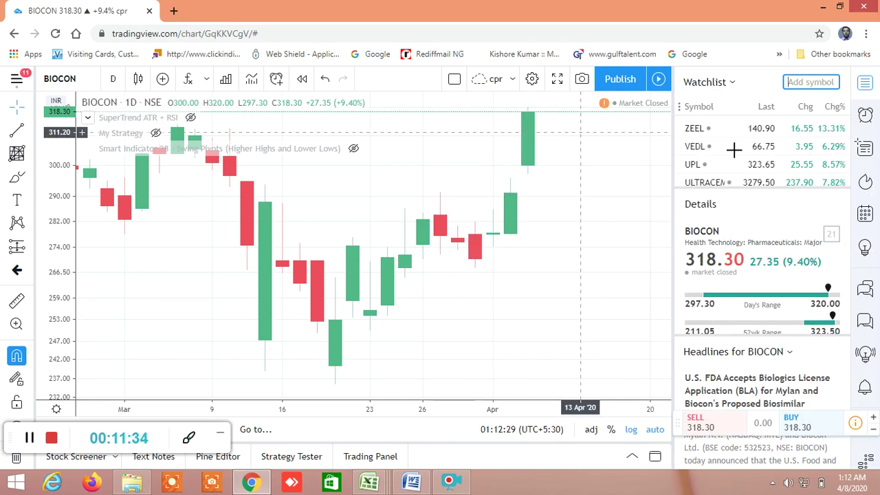
{"action": "scroll", "coordinate": [734, 150], "scroll_direction": "up", "scroll_amount": 10}
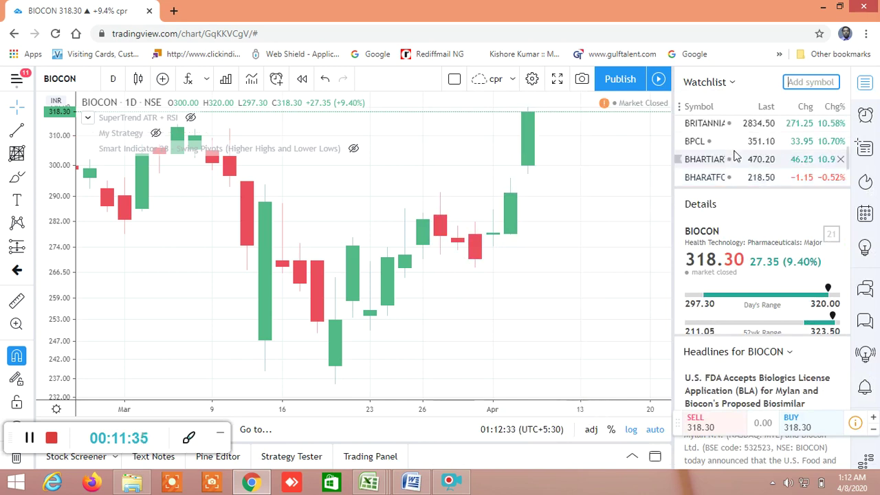
{"action": "left_click", "coordinate": [705, 177]}
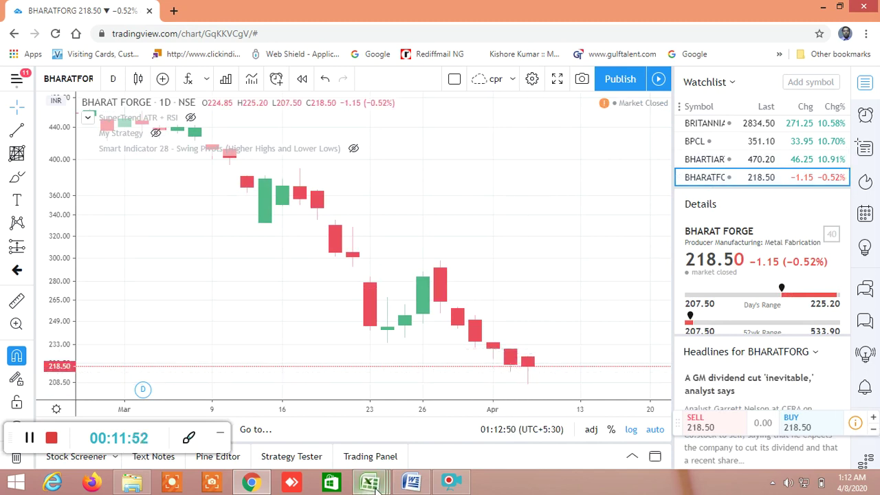
Return to the Excel screener, review the candle pattern flags down the stock rows and inspect the inverted hammer formula for MINDTREE in AP89.
{"action": "mouse_move", "coordinate": [367, 485]}
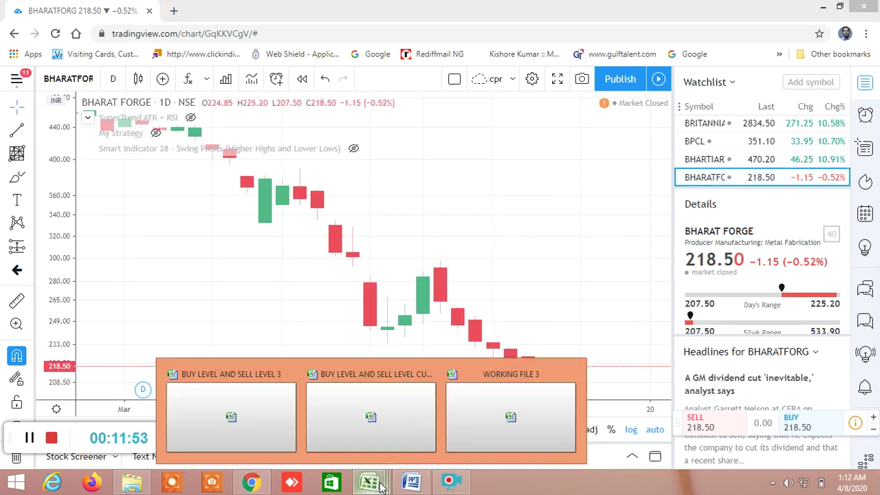
{"action": "left_click", "coordinate": [390, 416]}
{"action": "scroll", "coordinate": [701, 352], "scroll_direction": "up", "scroll_amount": 4}
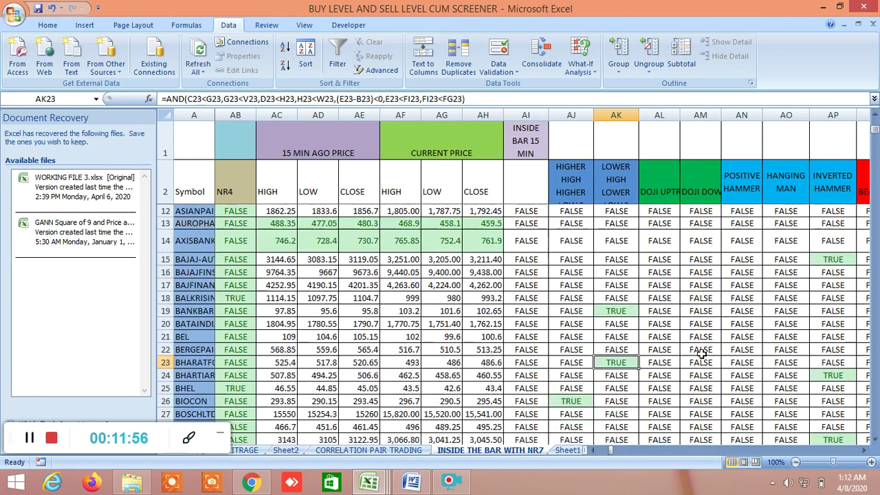
{"action": "left_click", "coordinate": [863, 450]}
{"action": "left_click", "coordinate": [863, 450]}
{"action": "left_click", "coordinate": [863, 450]}
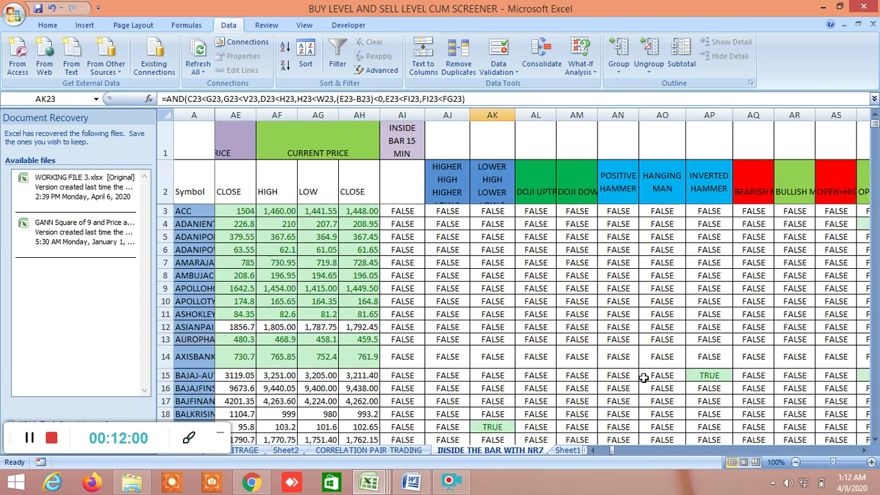
{"action": "scroll", "coordinate": [642, 378], "scroll_direction": "down", "scroll_amount": 5}
{"action": "scroll", "coordinate": [642, 378], "scroll_direction": "down", "scroll_amount": 3}
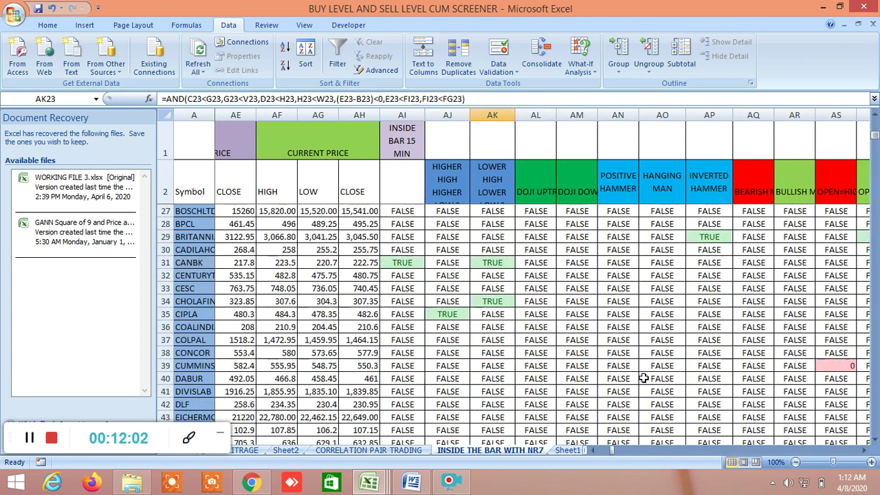
{"action": "scroll", "coordinate": [643, 378], "scroll_direction": "down", "scroll_amount": 7}
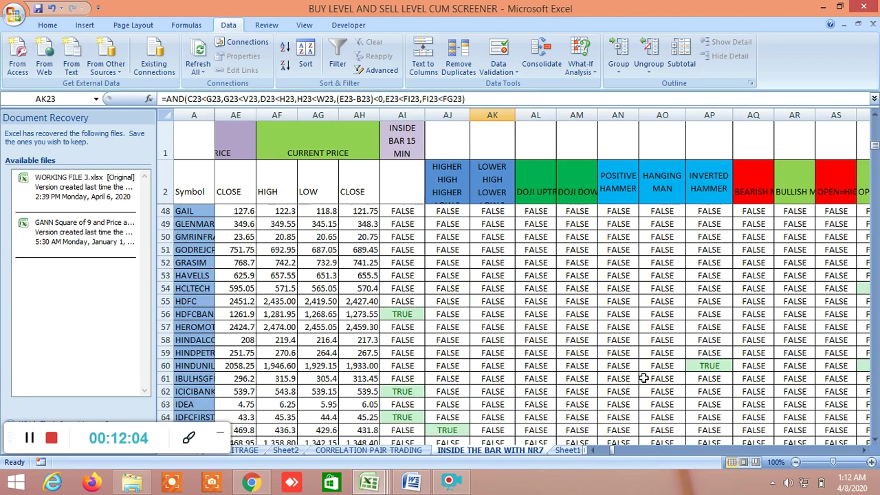
{"action": "scroll", "coordinate": [642, 378], "scroll_direction": "up", "scroll_amount": 10}
{"action": "scroll", "coordinate": [643, 378], "scroll_direction": "down", "scroll_amount": 7}
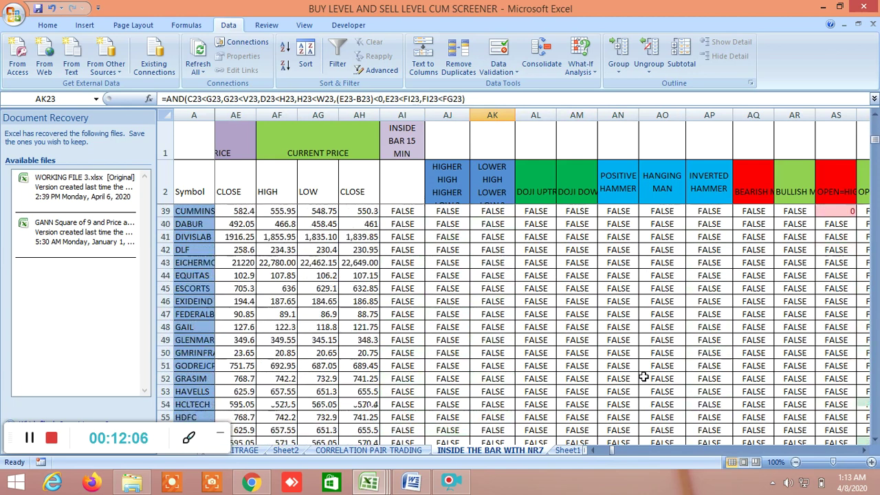
{"action": "scroll", "coordinate": [643, 376], "scroll_direction": "down", "scroll_amount": 12}
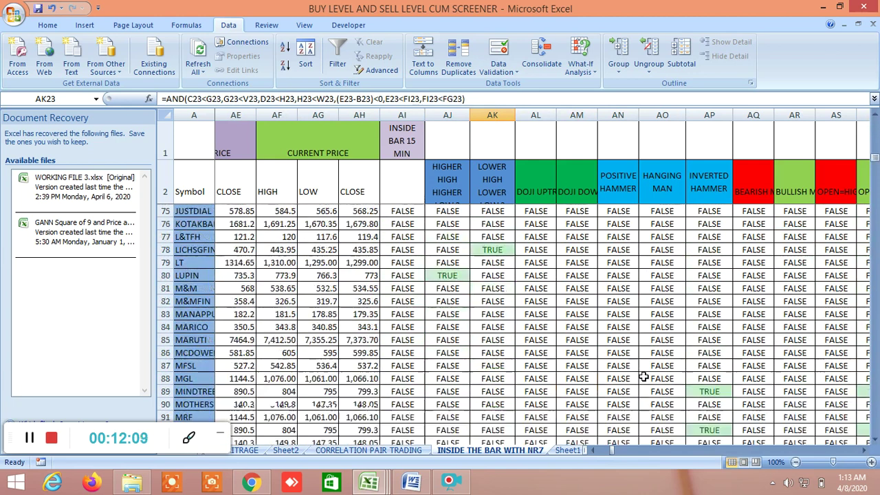
{"action": "scroll", "coordinate": [643, 376], "scroll_direction": "down", "scroll_amount": 13}
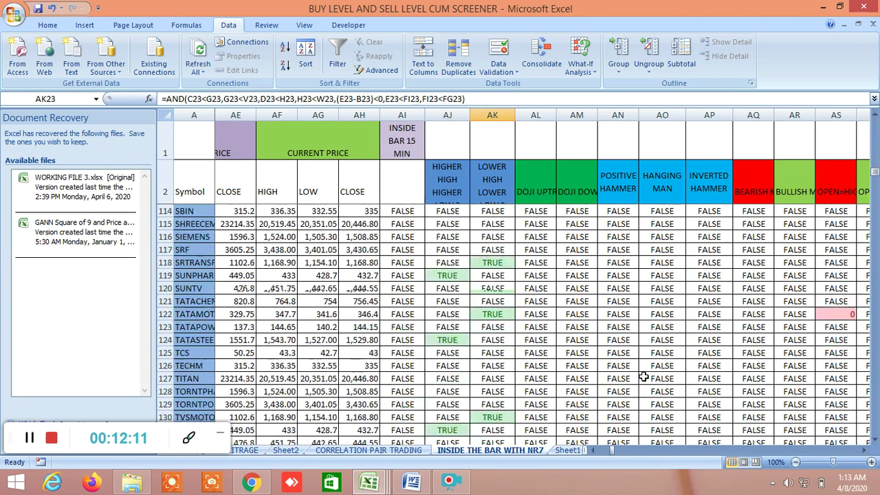
{"action": "scroll", "coordinate": [643, 377], "scroll_direction": "down", "scroll_amount": 7}
{"action": "scroll", "coordinate": [643, 376], "scroll_direction": "up", "scroll_amount": 10}
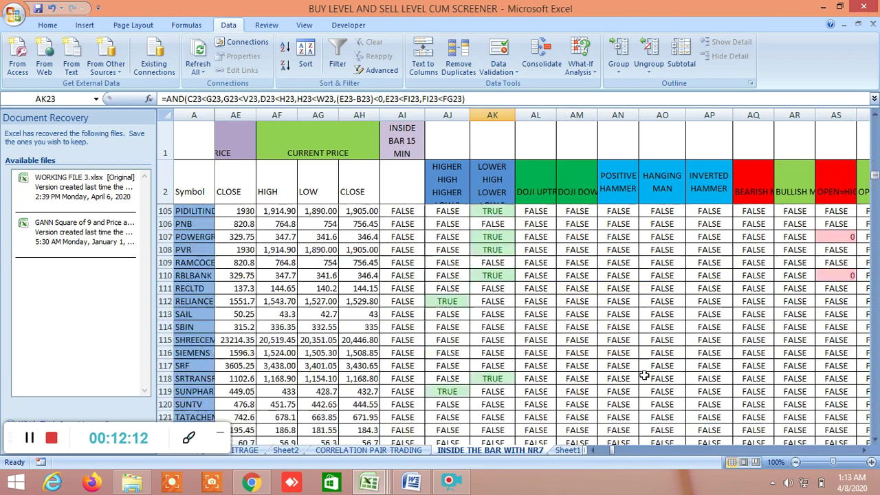
{"action": "scroll", "coordinate": [643, 377], "scroll_direction": "up", "scroll_amount": 11}
{"action": "scroll", "coordinate": [683, 375], "scroll_direction": "down", "scroll_amount": 3}
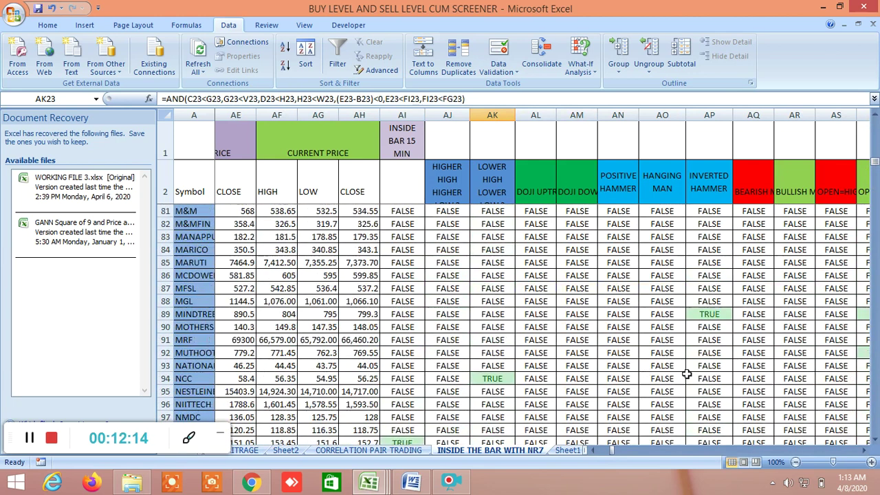
{"action": "left_click", "coordinate": [714, 316]}
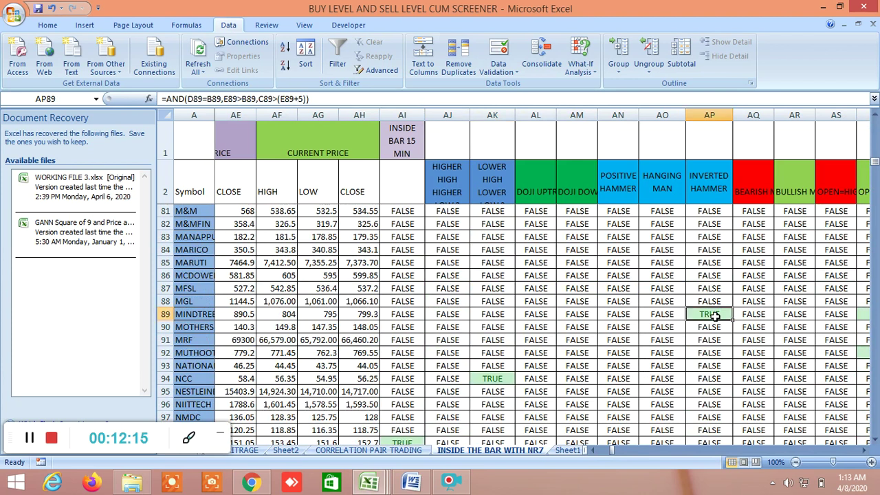
Switch to TradingView in Chrome, look up the NSE stock MINDTREE for the watchlist and open its daily chart.
{"action": "left_click", "coordinate": [252, 481]}
{"action": "left_click", "coordinate": [802, 82]}
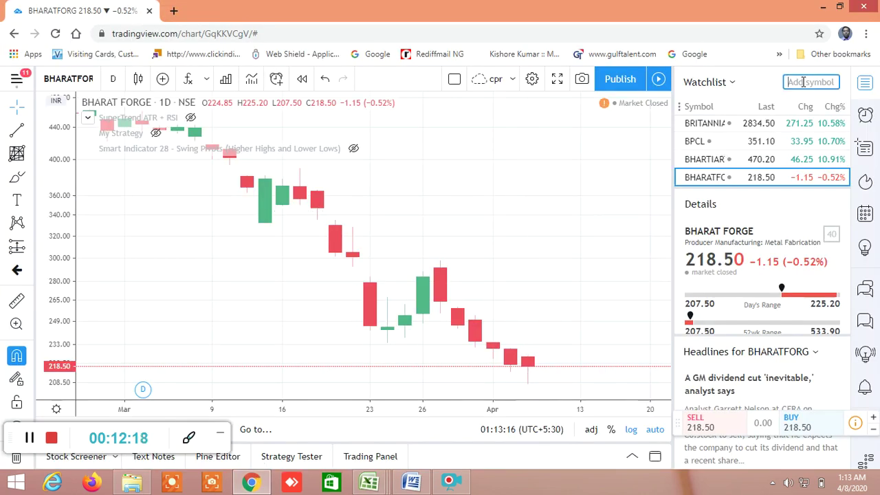
{"action": "type", "text": "MINDTREE"}
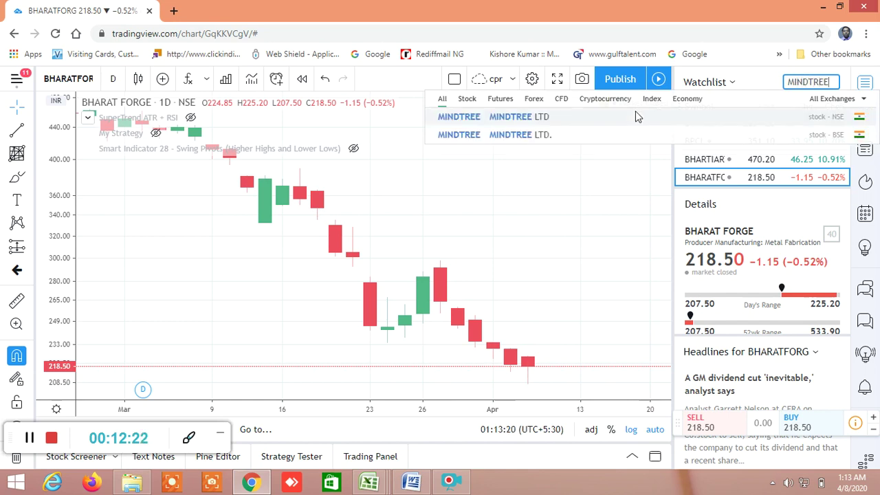
{"action": "left_click", "coordinate": [590, 119]}
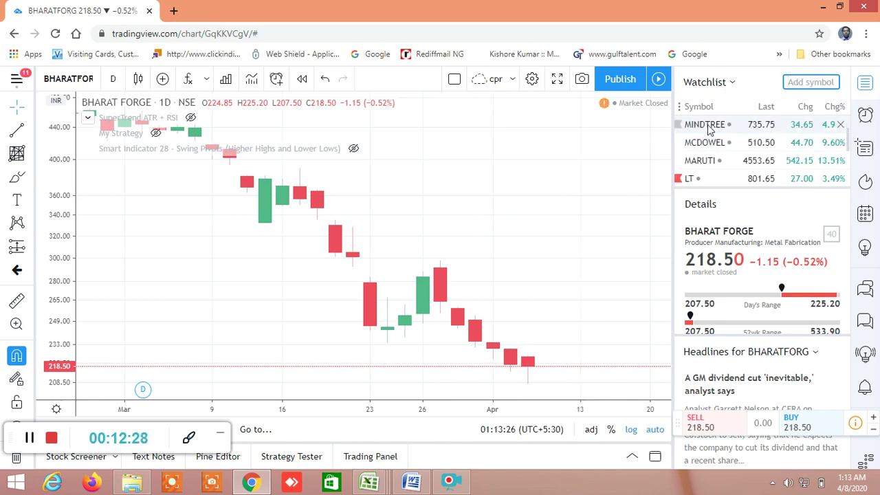
{"action": "left_click", "coordinate": [708, 127]}
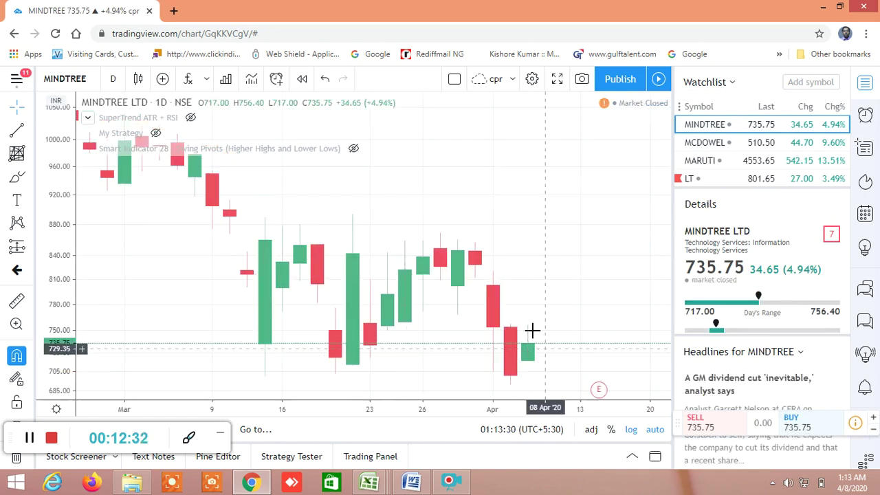
Return to the BUY LEVEL AND SELL LEVEL CUM SCREENER workbook in Excel and review the flags around the MINDTREE row.
{"action": "left_click", "coordinate": [369, 483]}
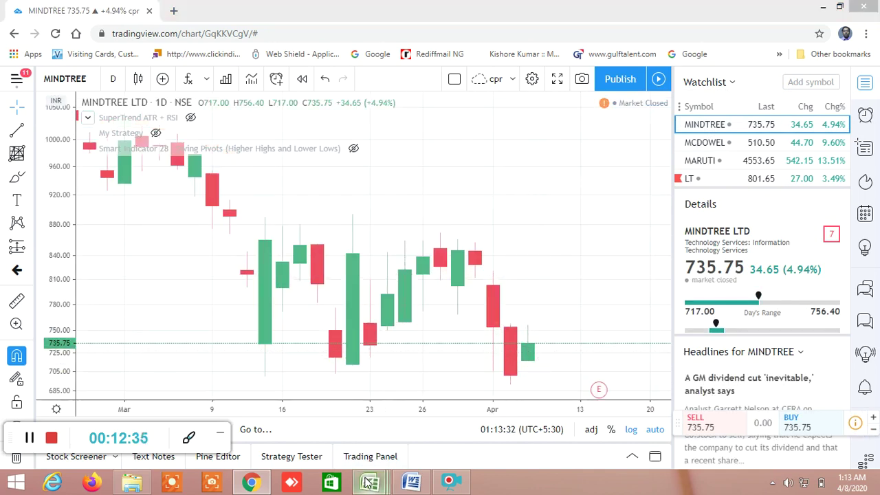
{"action": "left_click", "coordinate": [355, 418]}
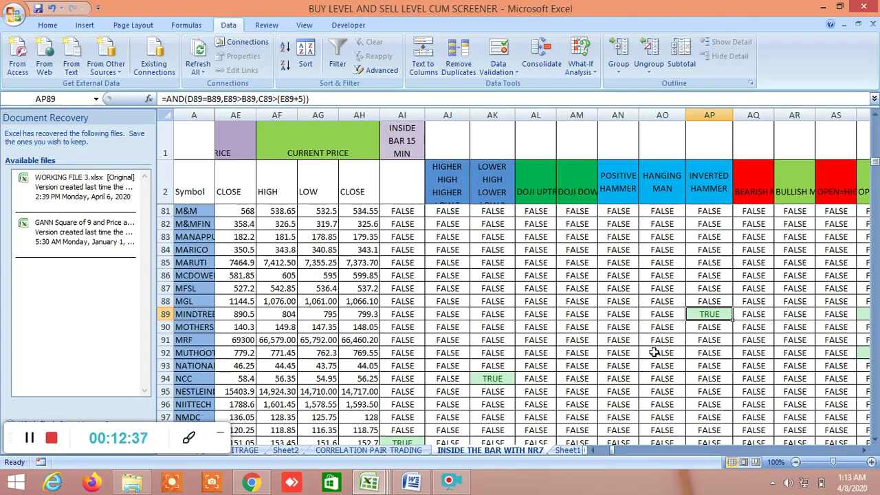
{"action": "scroll", "coordinate": [819, 371], "scroll_direction": "up", "scroll_amount": 1}
{"action": "scroll", "coordinate": [820, 371], "scroll_direction": "down", "scroll_amount": 2}
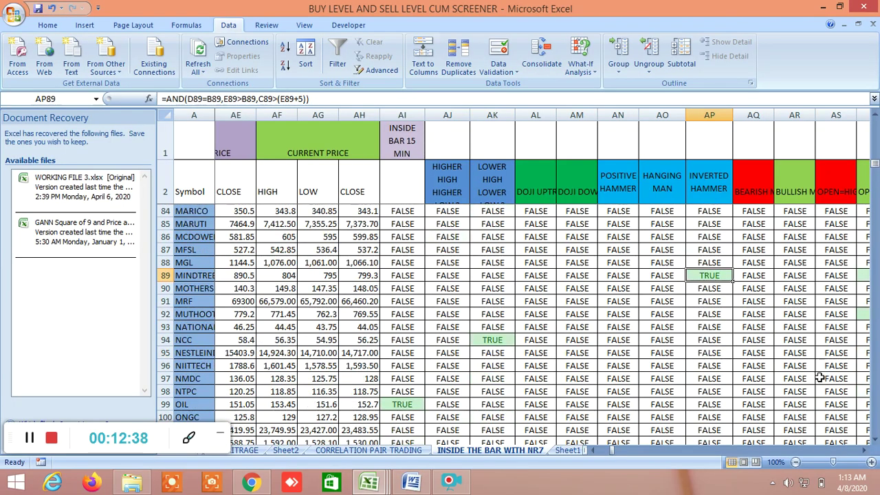
Look across the candle pattern, open drive and shakeout columns and inspect the shakeout formula for NTPC in AW98.
{"action": "left_click", "coordinate": [863, 450]}
{"action": "left_click", "coordinate": [864, 450]}
{"action": "left_click", "coordinate": [864, 450]}
{"action": "left_click", "coordinate": [864, 450]}
{"action": "left_click", "coordinate": [864, 451]}
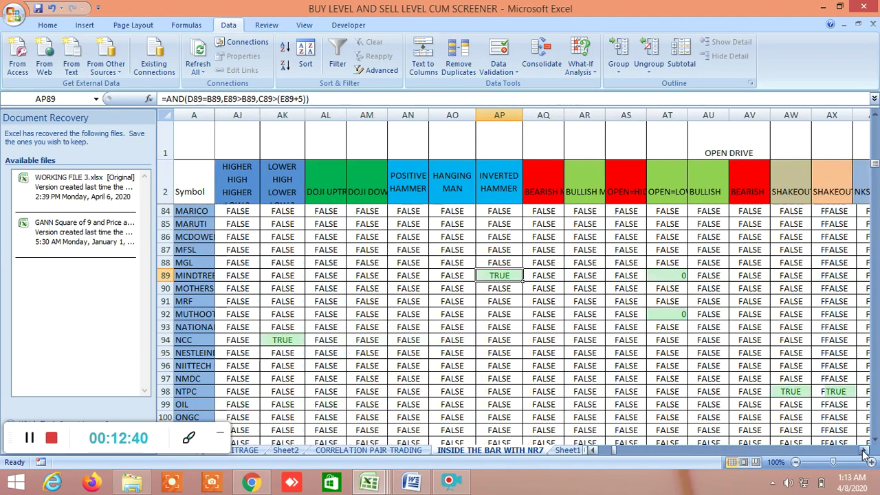
{"action": "left_click", "coordinate": [864, 450]}
{"action": "left_click", "coordinate": [864, 450]}
{"action": "left_click", "coordinate": [864, 450]}
{"action": "left_click", "coordinate": [864, 450]}
{"action": "left_click", "coordinate": [864, 450]}
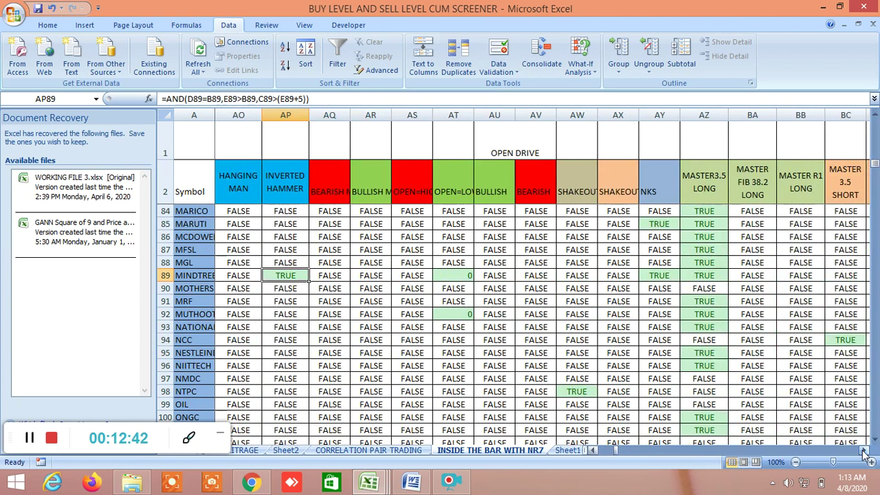
{"action": "left_click", "coordinate": [585, 393]}
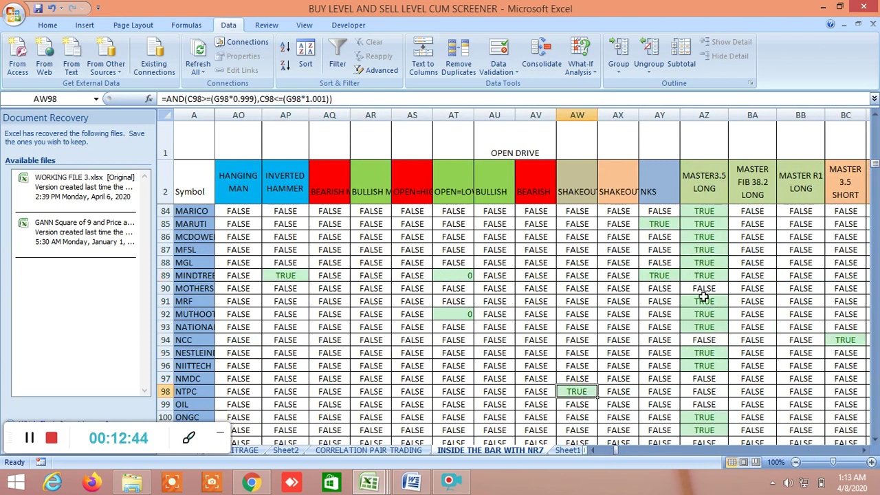
Inspect the MASTER3.5 LONG formulas in column AZ for the stocks from MARICO down to NIITTECH.
{"action": "left_click", "coordinate": [710, 214]}
{"action": "left_click", "coordinate": [706, 235]}
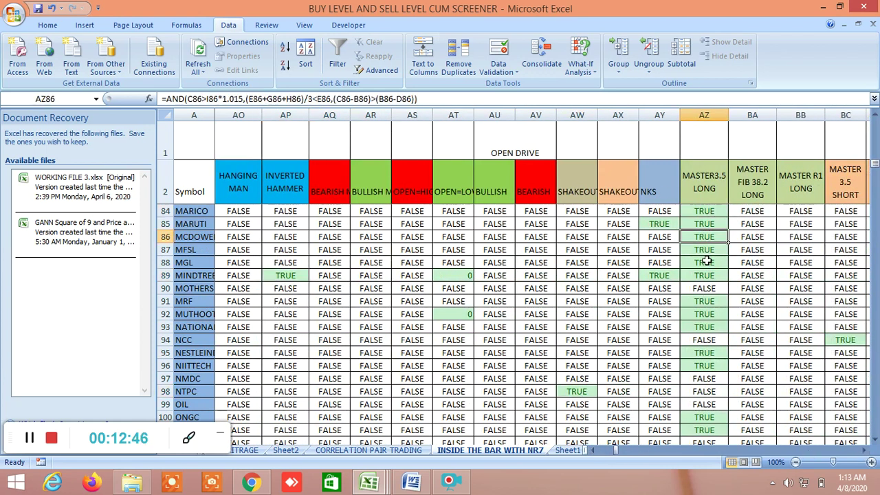
{"action": "left_click", "coordinate": [707, 261]}
{"action": "left_click", "coordinate": [699, 287]}
{"action": "left_click", "coordinate": [703, 316]}
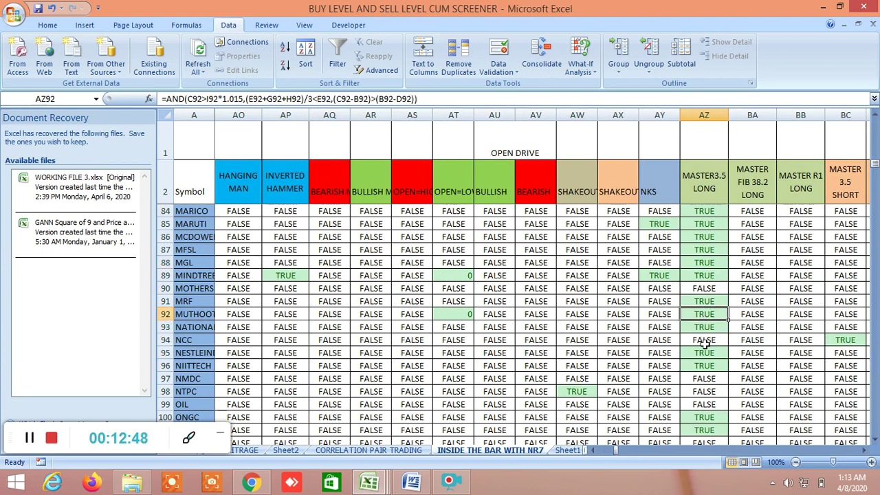
{"action": "left_click", "coordinate": [704, 341]}
{"action": "left_click", "coordinate": [704, 365]}
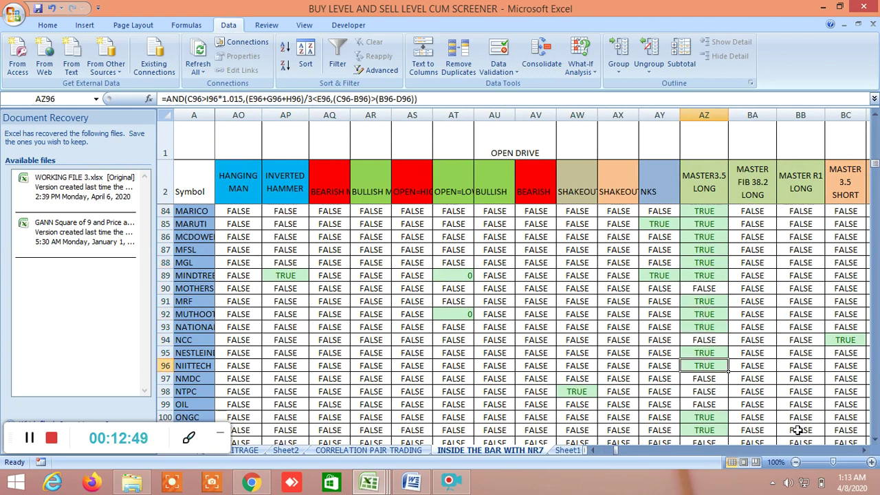
Examine the shakeout, master long, master short and bullish engulfing flags up and down the stock rows.
{"action": "left_click", "coordinate": [865, 450]}
{"action": "left_click", "coordinate": [866, 449]}
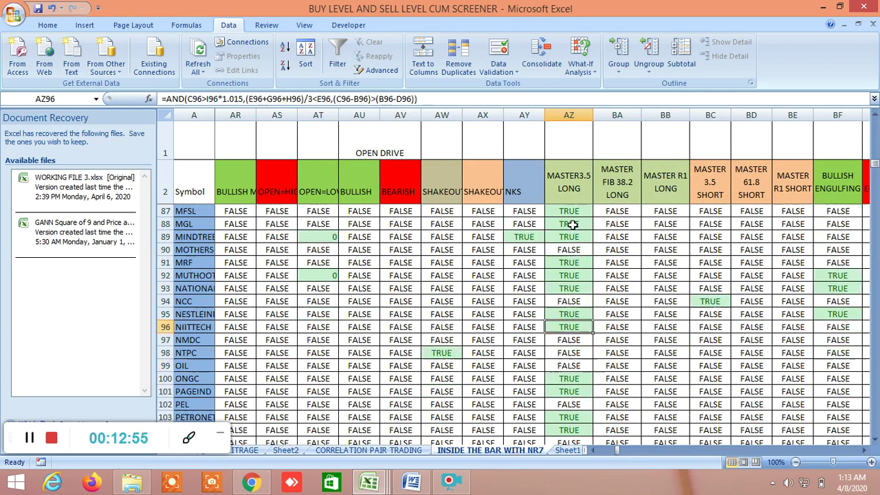
{"action": "scroll", "coordinate": [569, 223], "scroll_direction": "down", "scroll_amount": 4}
{"action": "scroll", "coordinate": [570, 225], "scroll_direction": "up", "scroll_amount": 4}
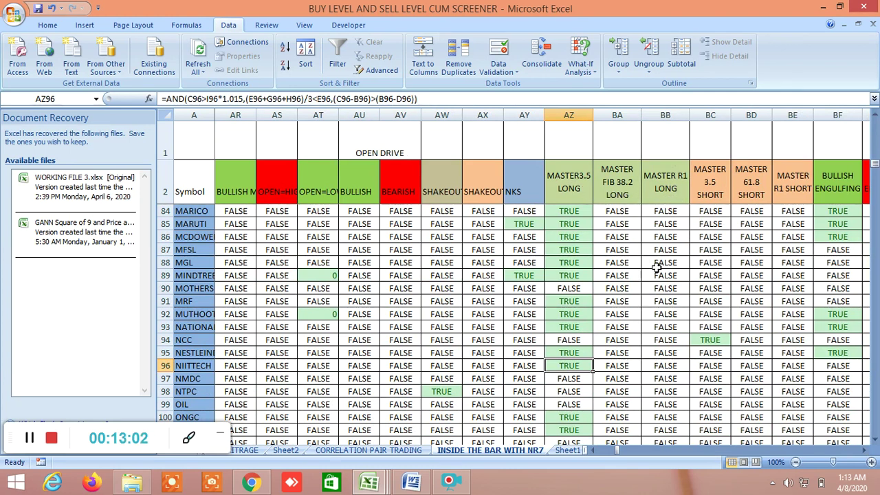
{"action": "scroll", "coordinate": [756, 295], "scroll_direction": "down", "scroll_amount": 5}
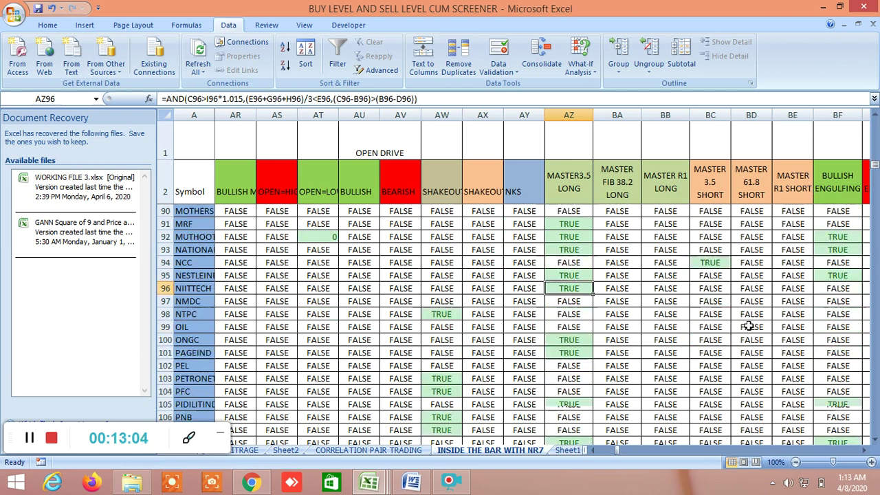
{"action": "scroll", "coordinate": [749, 326], "scroll_direction": "down", "scroll_amount": 2}
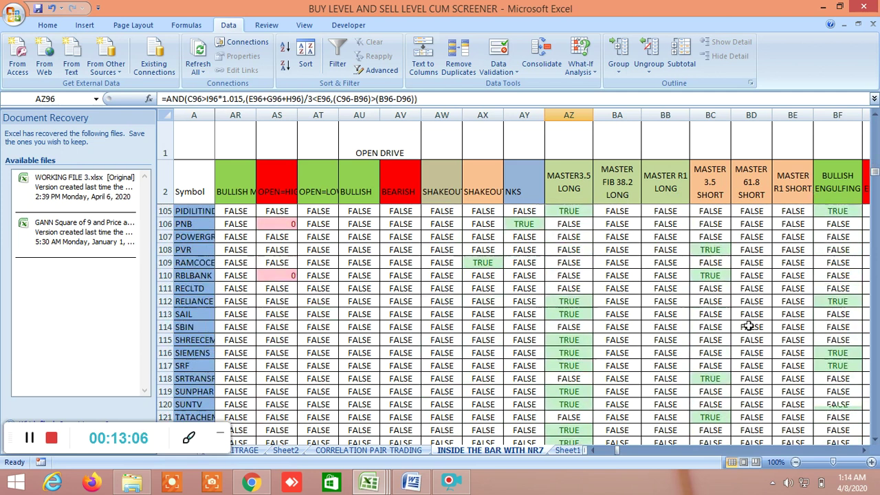
{"action": "scroll", "coordinate": [749, 327], "scroll_direction": "up", "scroll_amount": 15}
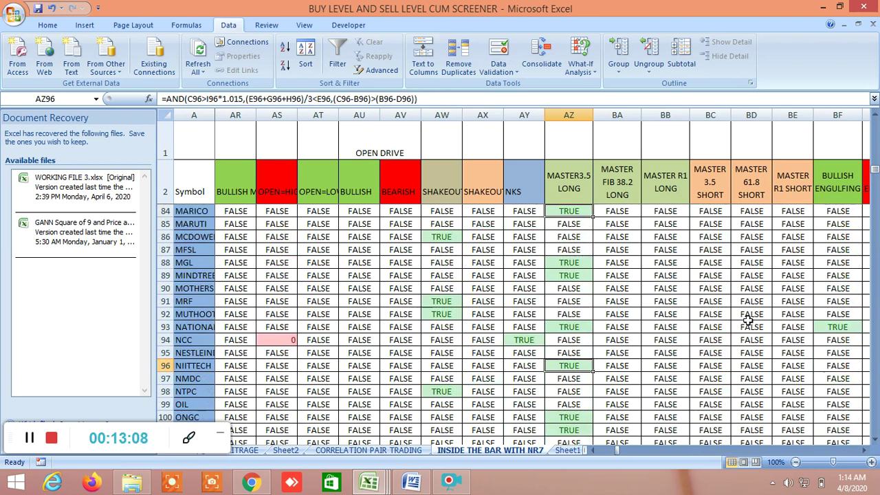
{"action": "scroll", "coordinate": [735, 299], "scroll_direction": "up", "scroll_amount": 17}
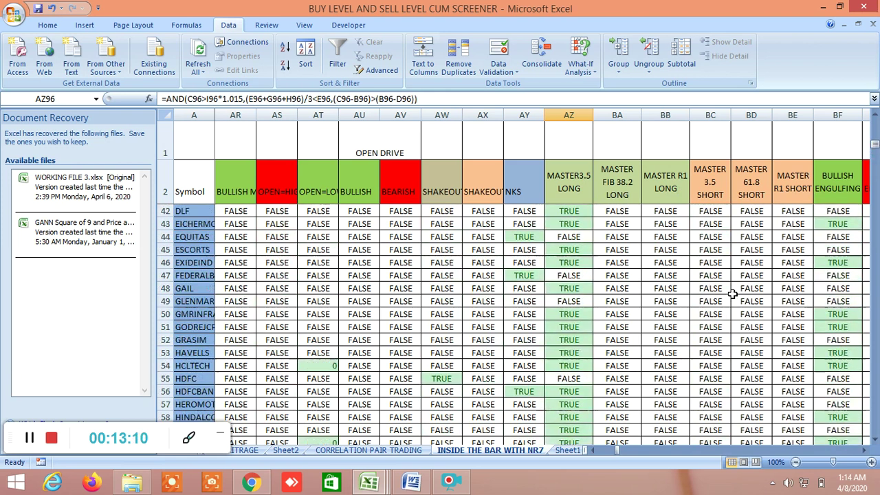
Bring the engulfing and long-tail candle columns into view and inspect the bullish engulfing formula for Asian Paints in BF12.
{"action": "left_click", "coordinate": [864, 451]}
{"action": "left_click", "coordinate": [865, 450]}
{"action": "left_click", "coordinate": [864, 450]}
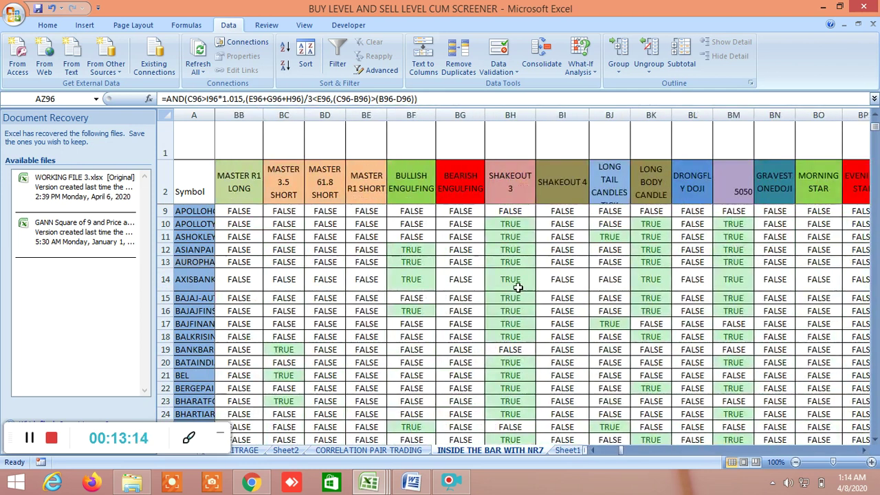
{"action": "left_click", "coordinate": [426, 251]}
Switch to TradingView in Chrome, search the symbols for ASIAN, find ASIANPAINT in the watchlist and open its daily chart.
{"action": "left_click", "coordinate": [251, 481]}
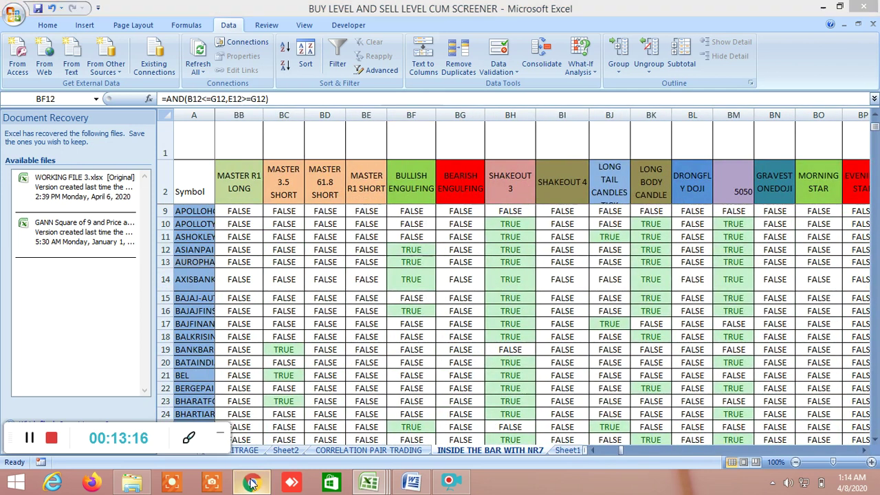
{"action": "left_click", "coordinate": [801, 82]}
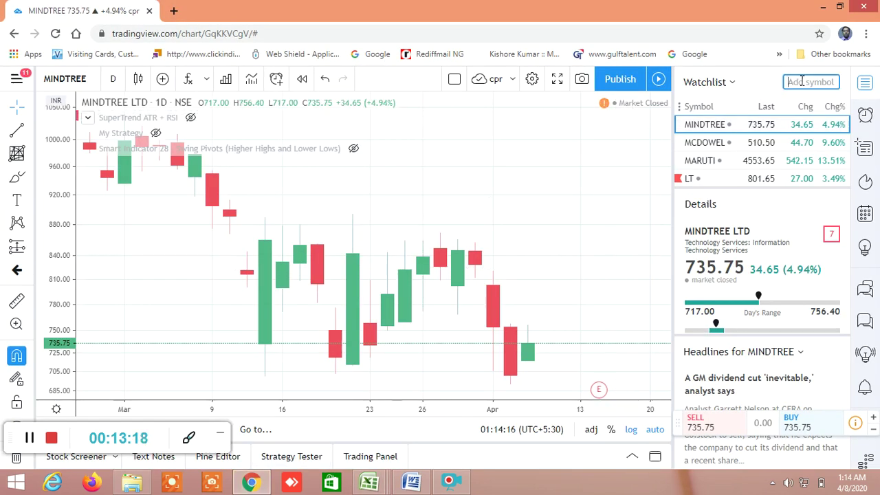
{"action": "type", "text": "ASIA"}
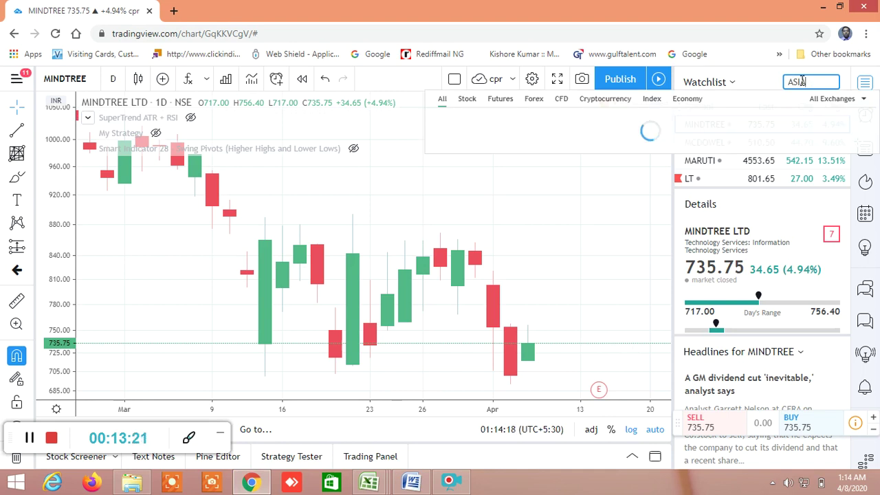
{"action": "type", "text": "N"}
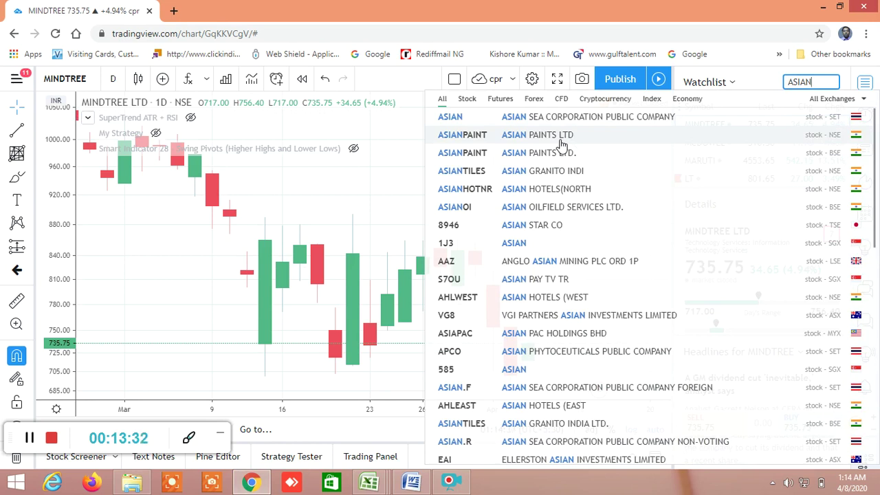
{"action": "key", "text": "Escape"}
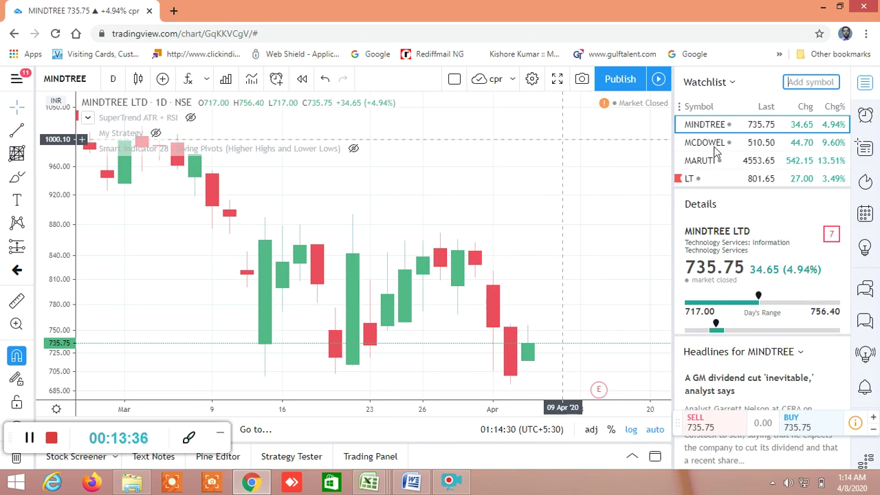
{"action": "scroll", "coordinate": [715, 153], "scroll_direction": "down", "scroll_amount": 10}
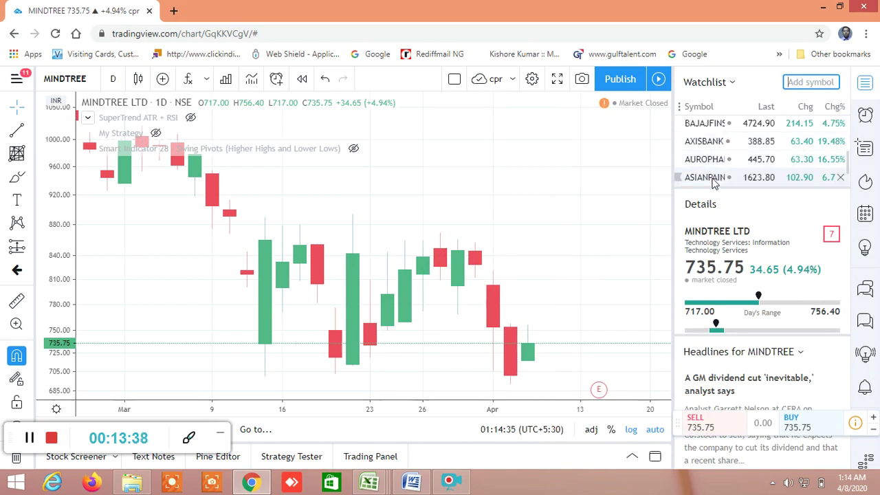
{"action": "left_click", "coordinate": [715, 180]}
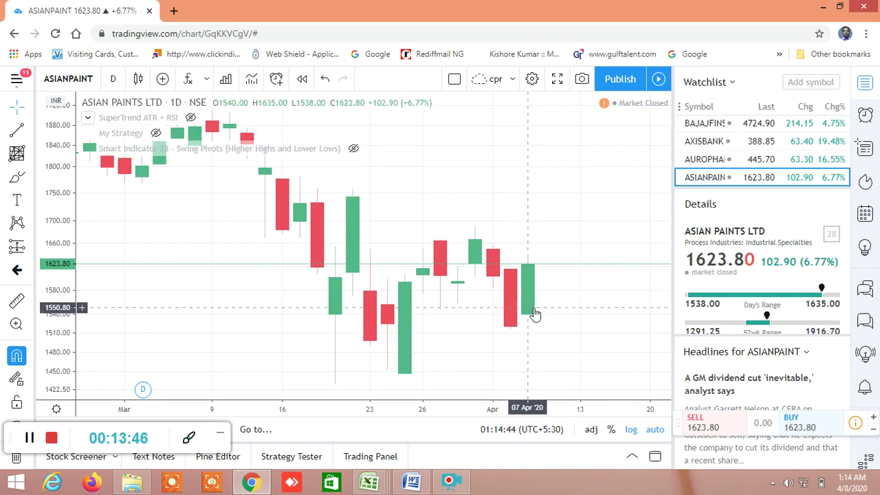
Return to the Excel screener workbook and inspect the bullish engulfing formula for Bajaj Finserv in BF16.
{"action": "mouse_move", "coordinate": [371, 485]}
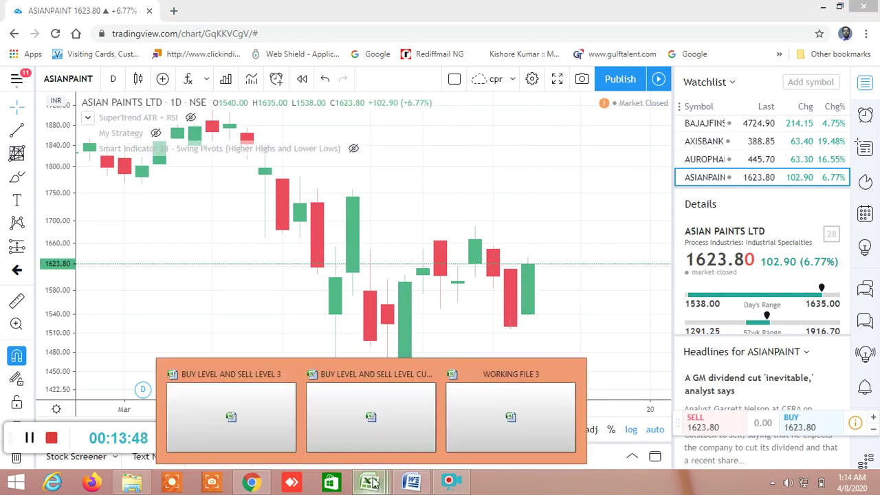
{"action": "left_click", "coordinate": [406, 420]}
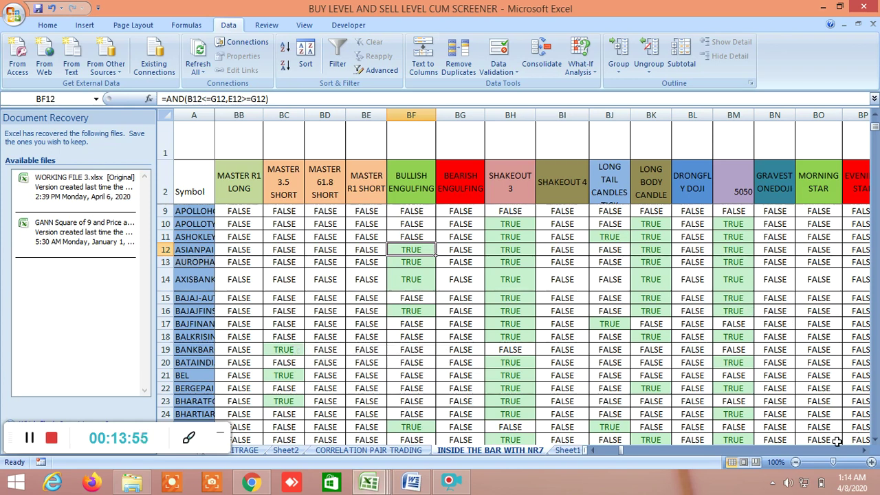
{"action": "left_click", "coordinate": [417, 311]}
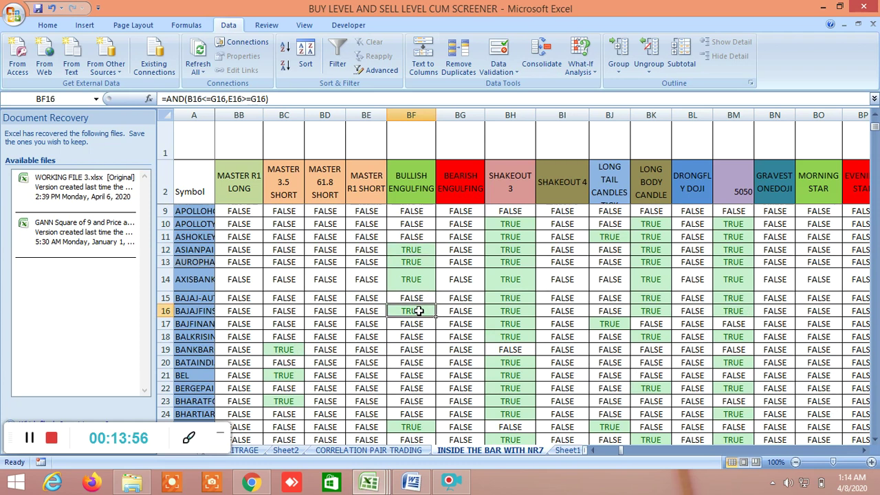
Inspect the long tail candlestick formulas for Ashok Leyland in BJ11 and Bajaj Finance in BJ17.
{"action": "scroll", "coordinate": [568, 314], "scroll_direction": "up", "scroll_amount": 2}
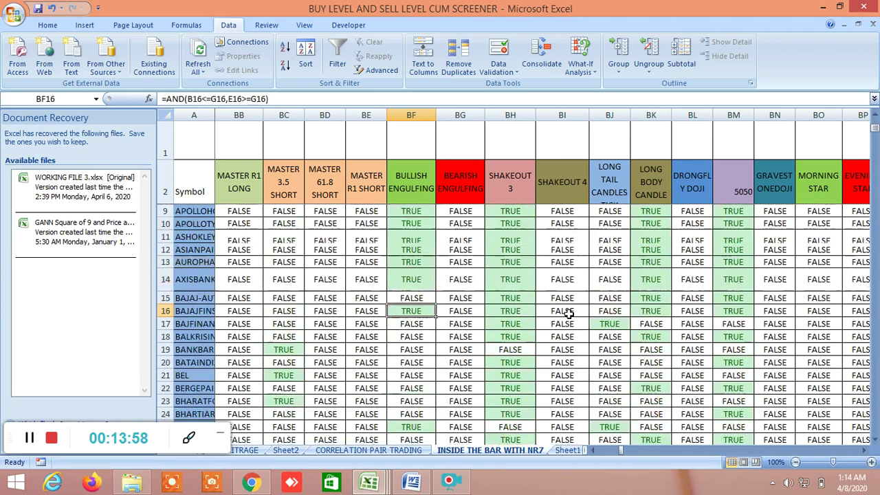
{"action": "left_click", "coordinate": [613, 315]}
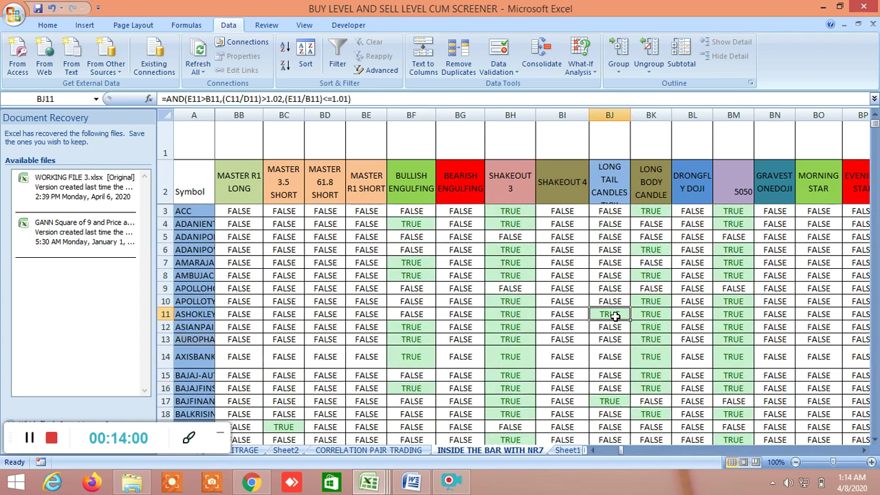
{"action": "scroll", "coordinate": [573, 356], "scroll_direction": "down", "scroll_amount": 1}
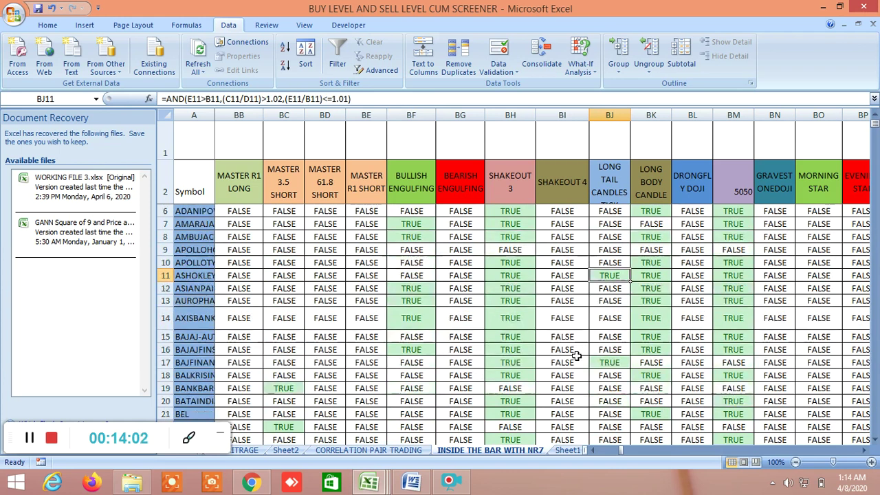
{"action": "left_click", "coordinate": [608, 364]}
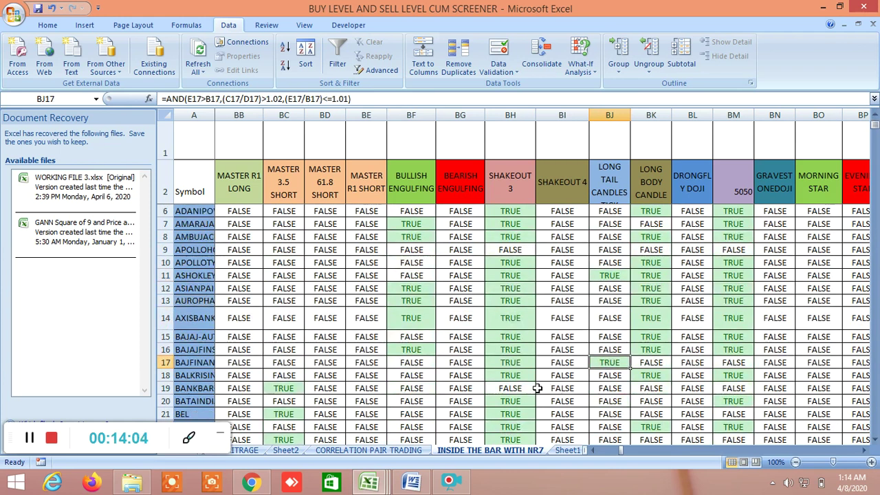
Switch to TradingView in Chrome, search the symbols for BAJ, pick the NSE-listed BAJFINANCE and open its daily chart from the watchlist.
{"action": "left_click", "coordinate": [252, 483]}
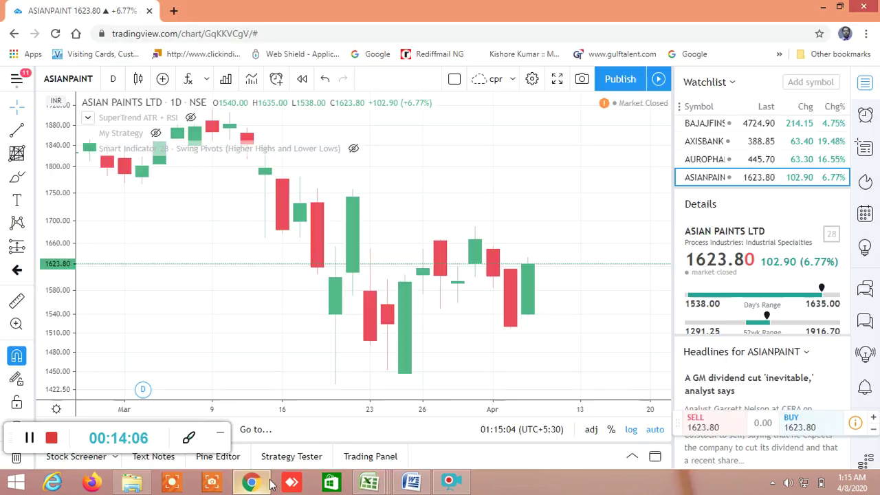
{"action": "left_click", "coordinate": [813, 83]}
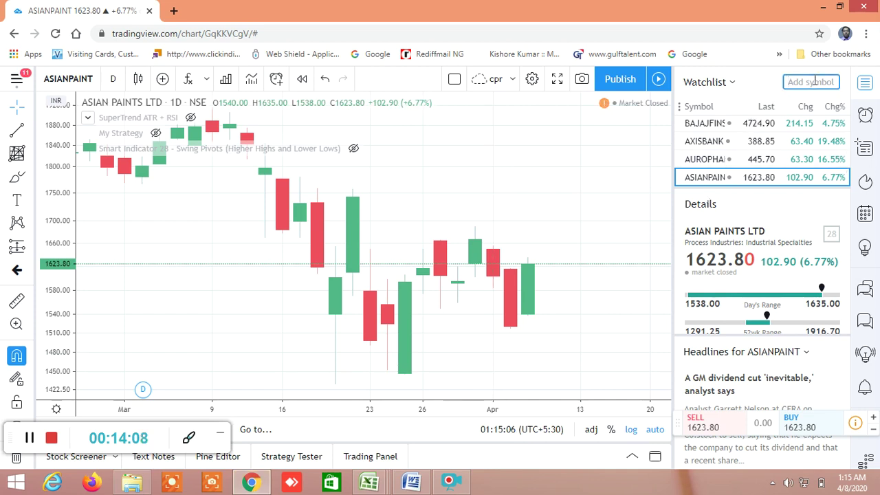
{"action": "type", "text": "BA"}
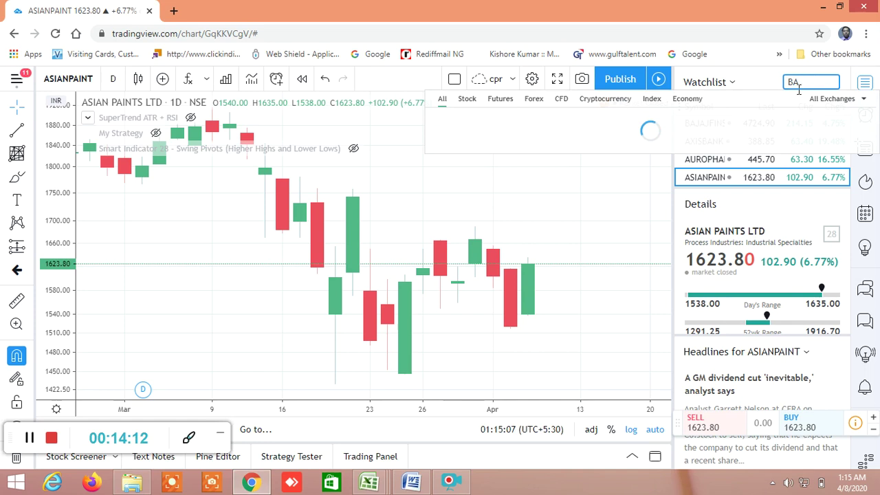
{"action": "type", "text": "J"}
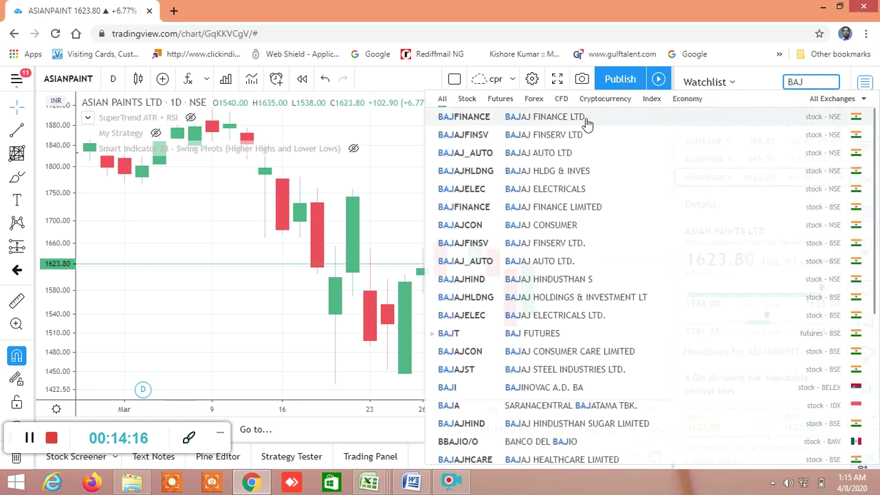
{"action": "left_click", "coordinate": [586, 120]}
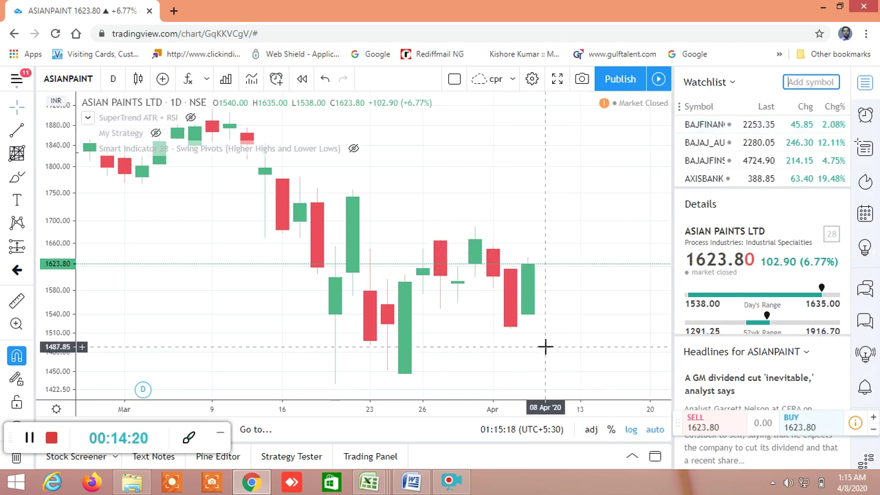
{"action": "left_click", "coordinate": [710, 131]}
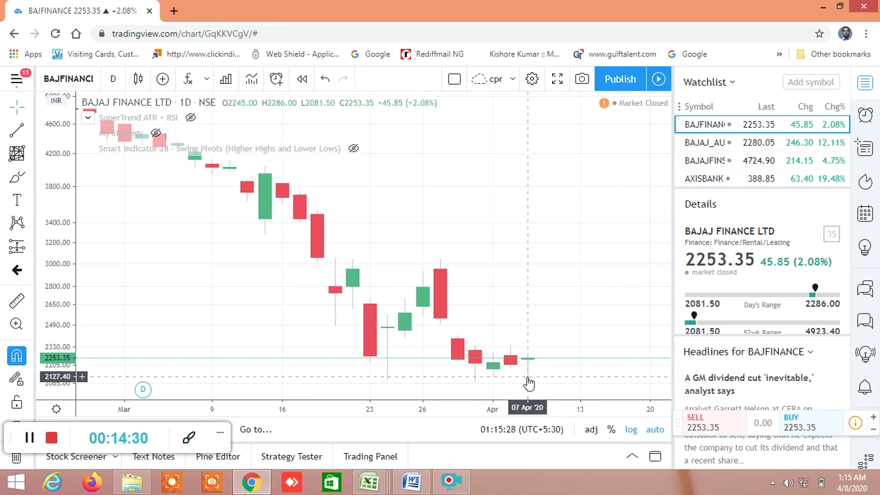
In the Excel screener, recheck Bajaj Finance's long tail signal in BJ17 against its chart and inspect Ambuja Cements' long body candle formula in BK8.
{"action": "mouse_move", "coordinate": [374, 483]}
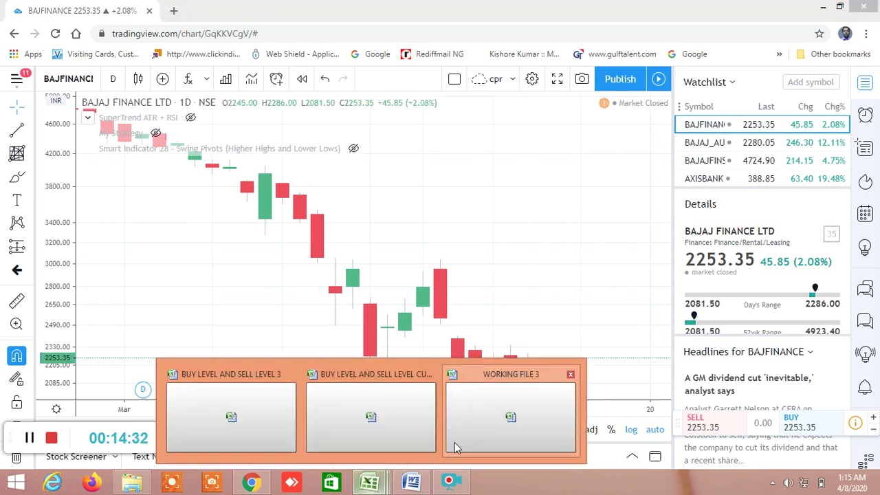
{"action": "left_click", "coordinate": [402, 433]}
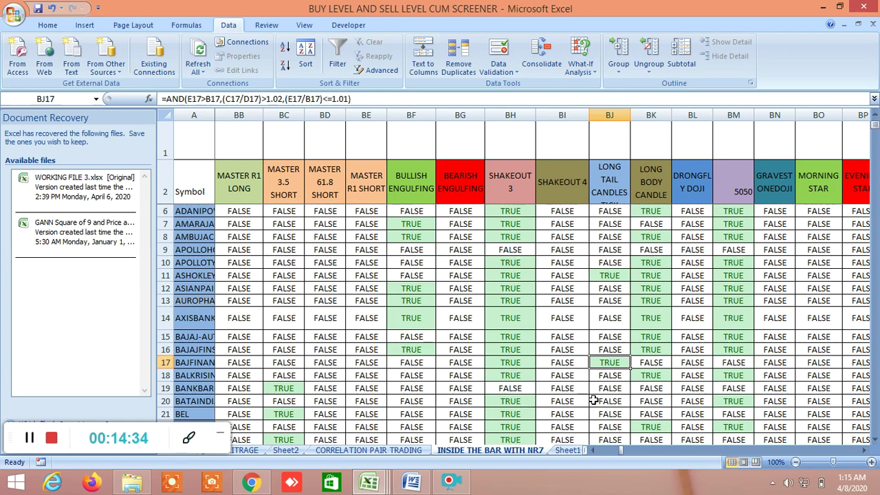
{"action": "left_click", "coordinate": [250, 483]}
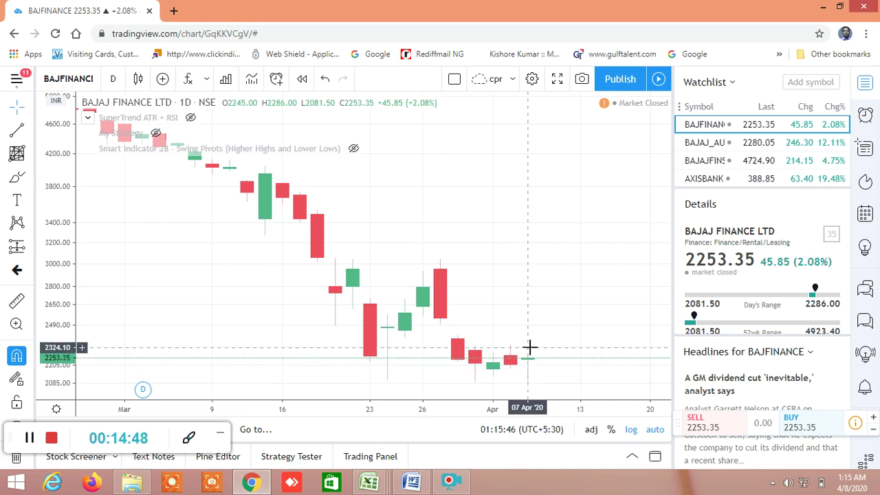
{"action": "mouse_move", "coordinate": [369, 481]}
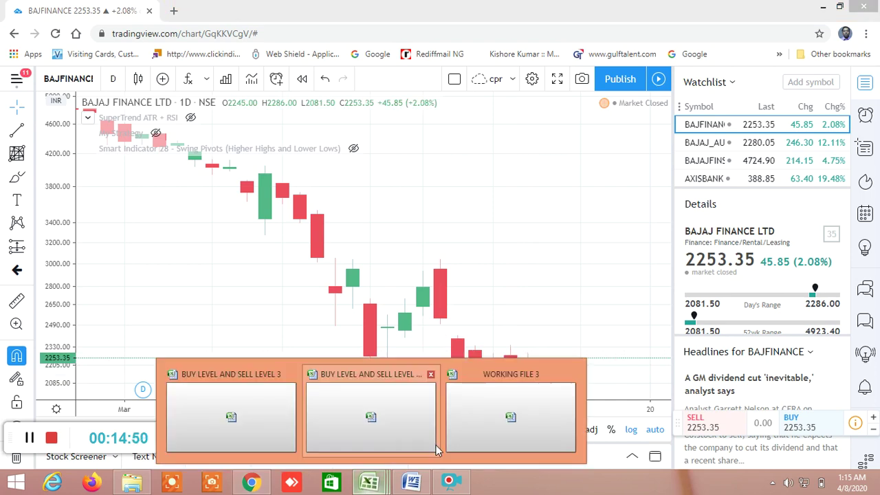
{"action": "left_click", "coordinate": [388, 419]}
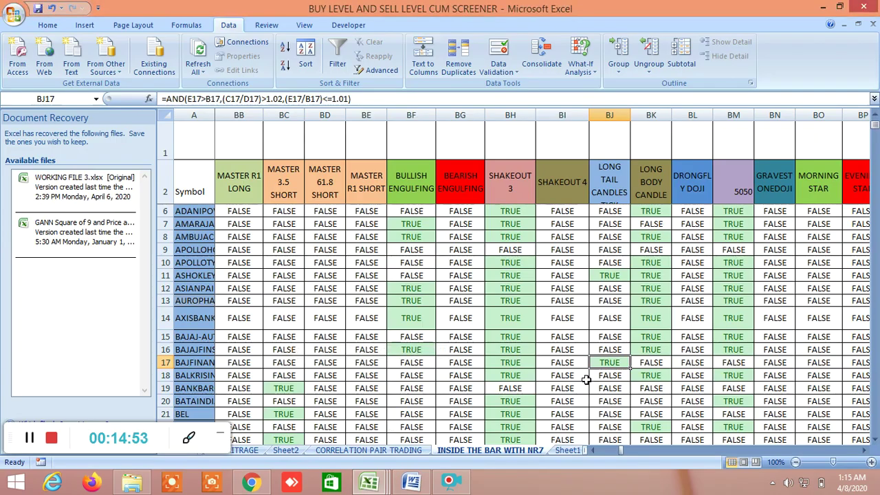
{"action": "left_click", "coordinate": [659, 237]}
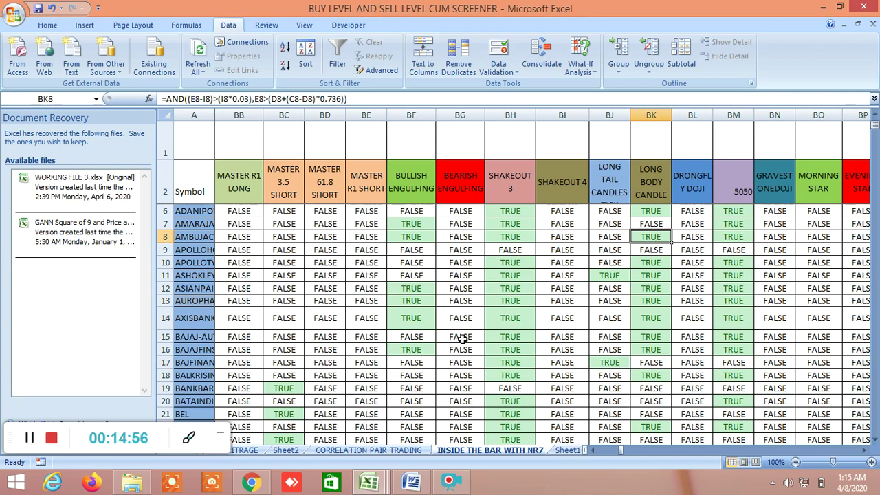
Switch to TradingView, search the symbols for AMBUJACEM, pick the NSE listing and open its daily chart from the watchlist.
{"action": "left_click", "coordinate": [251, 481]}
{"action": "left_click", "coordinate": [803, 82]}
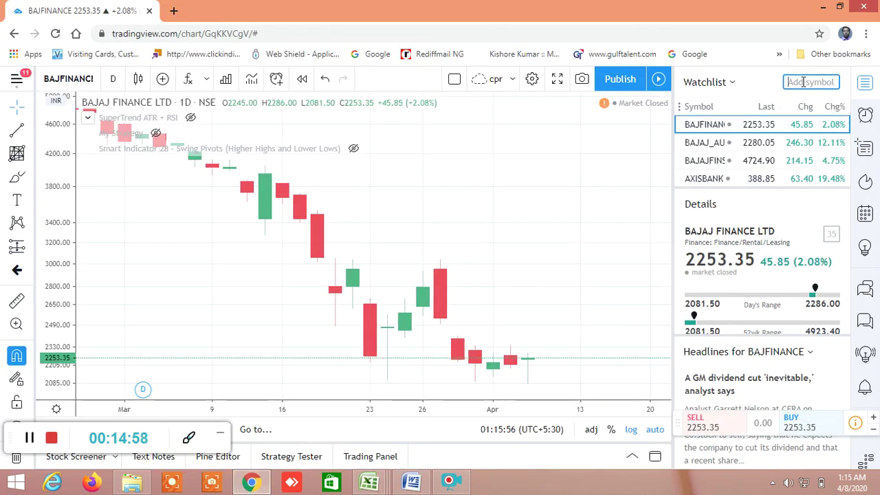
{"action": "type", "text": "AMBU"}
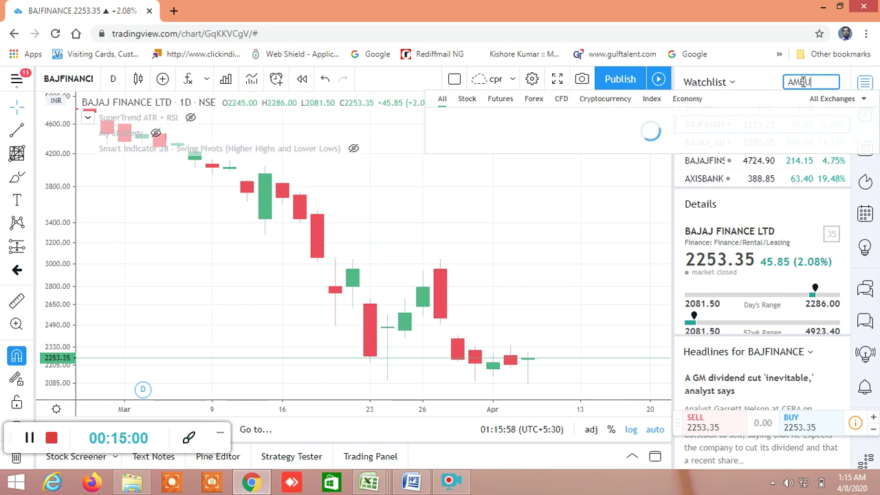
{"action": "type", "text": "JACEM"}
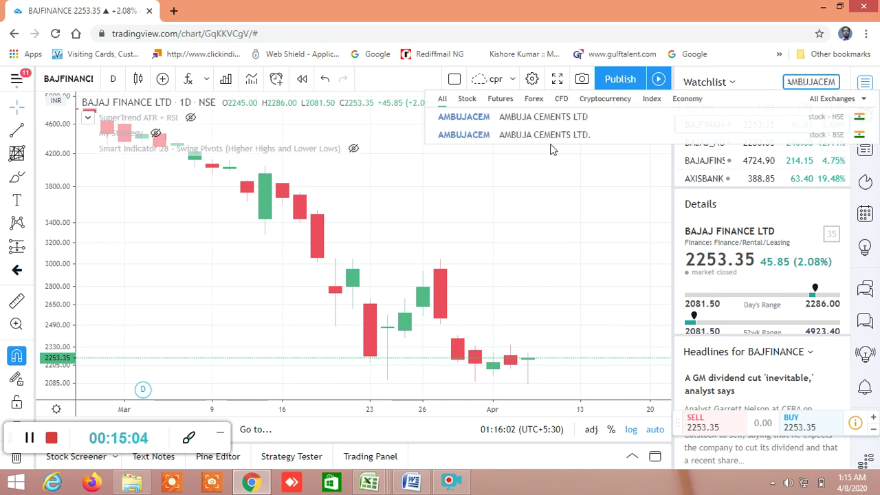
{"action": "left_click", "coordinate": [552, 118]}
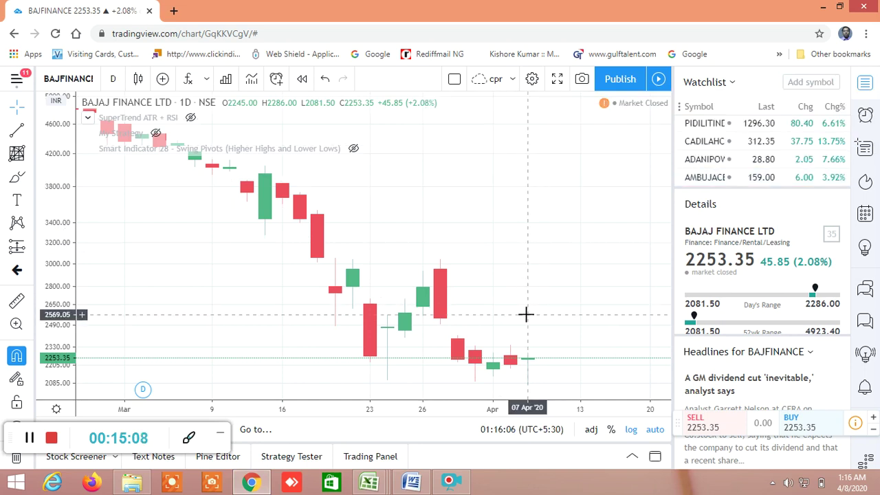
{"action": "left_click", "coordinate": [726, 179]}
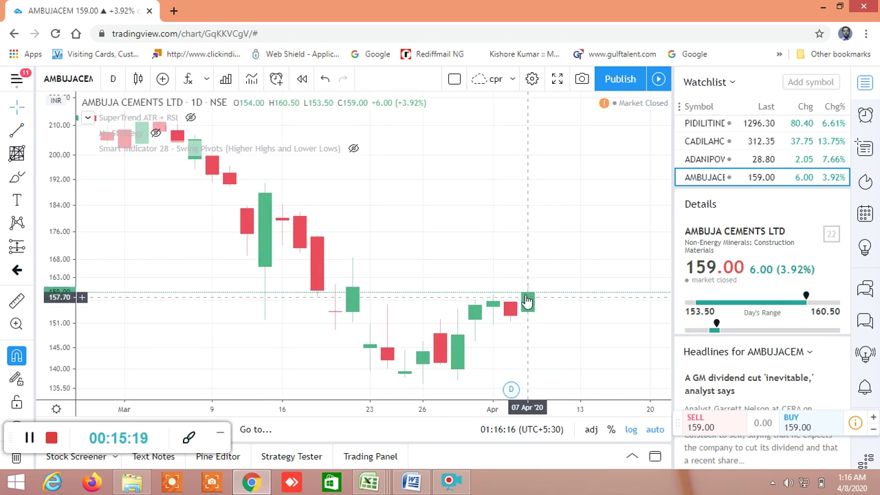
Return to the Excel screener workbook and inspect the bullish reversal real market formula for Ashok Leyland in BR11.
{"action": "left_click", "coordinate": [388, 474]}
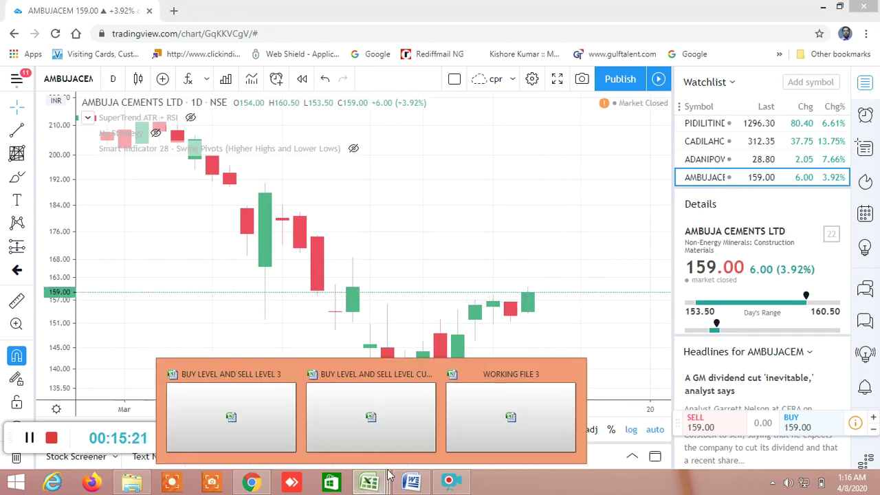
{"action": "left_click", "coordinate": [380, 444]}
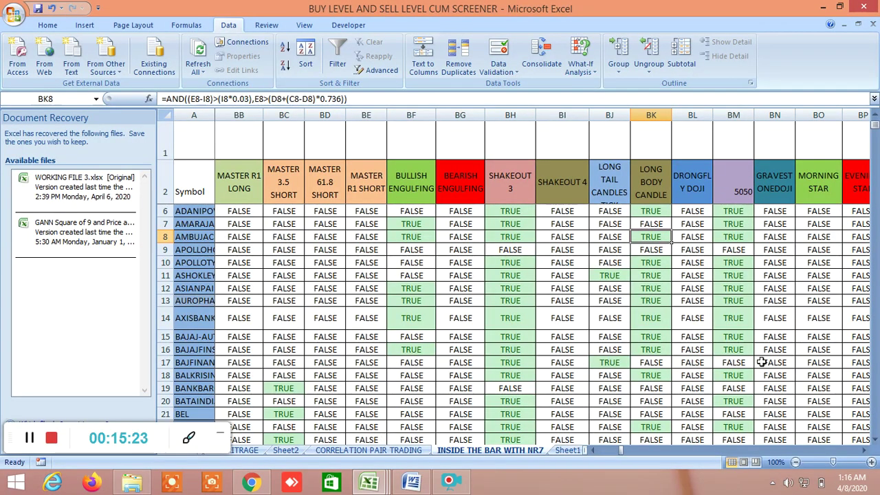
{"action": "left_click", "coordinate": [863, 450]}
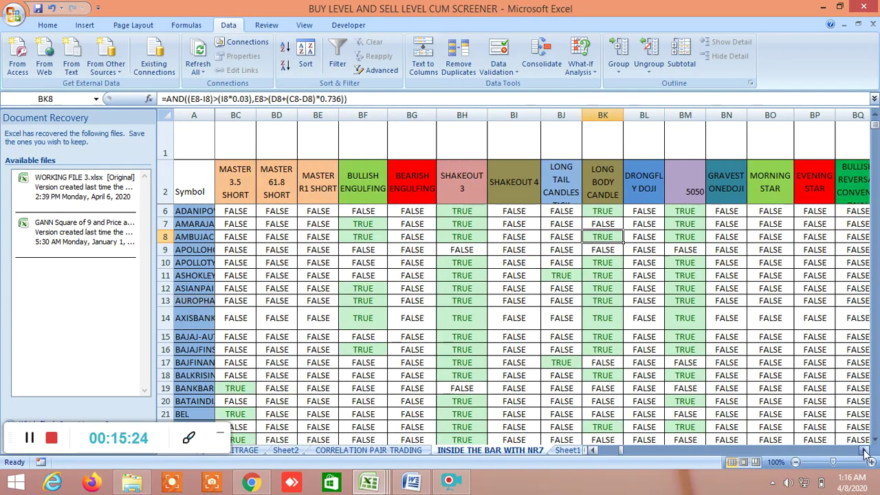
{"action": "left_click", "coordinate": [865, 450]}
{"action": "left_click", "coordinate": [864, 450]}
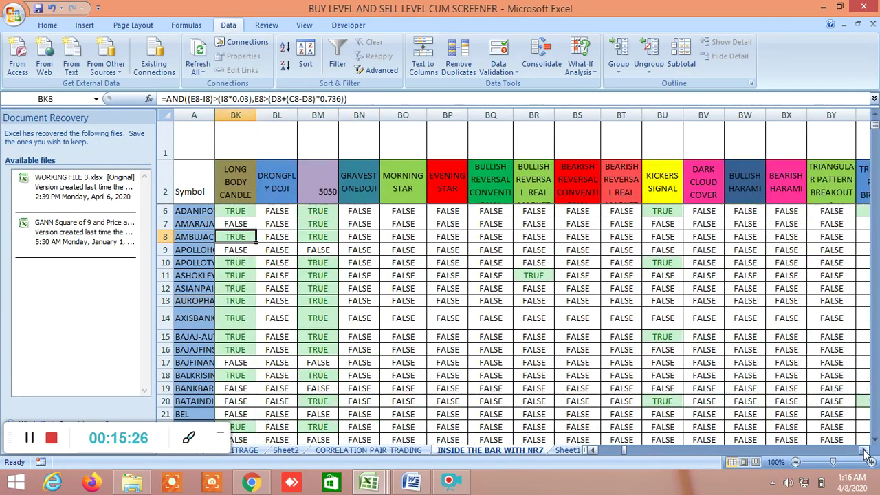
{"action": "scroll", "coordinate": [548, 308], "scroll_direction": "up", "scroll_amount": 1}
{"action": "left_click", "coordinate": [536, 314]}
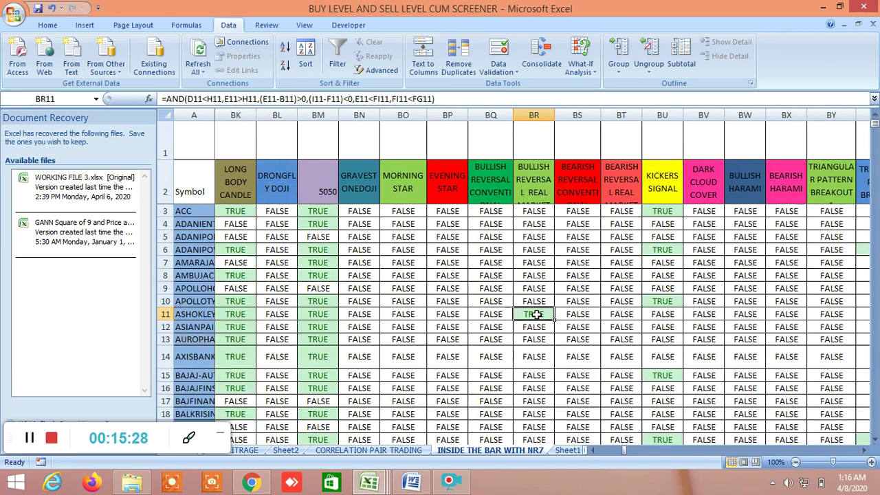
Switch to TradingView, search the symbols for ASHOKLEY, pick the NSE listing and open its daily chart from the watchlist.
{"action": "left_click", "coordinate": [251, 483]}
{"action": "left_click", "coordinate": [809, 82]}
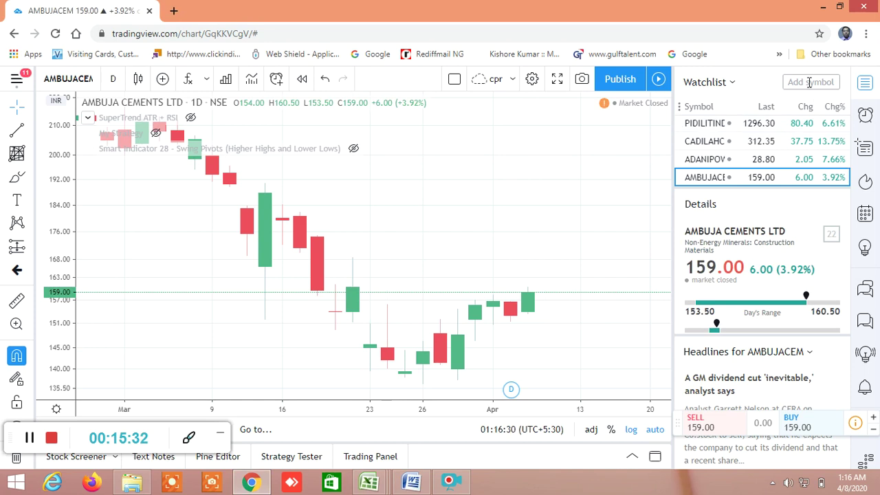
{"action": "type", "text": "ASHOKLEY"}
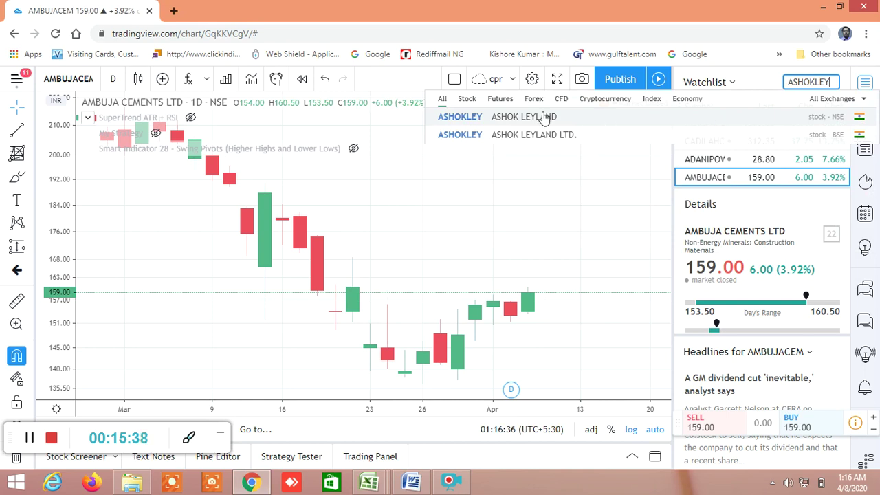
{"action": "left_click", "coordinate": [544, 117]}
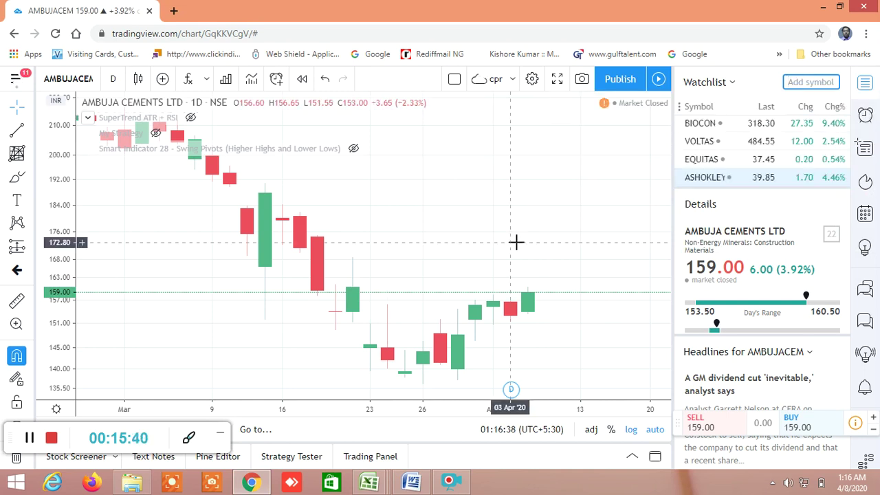
{"action": "left_click", "coordinate": [696, 179]}
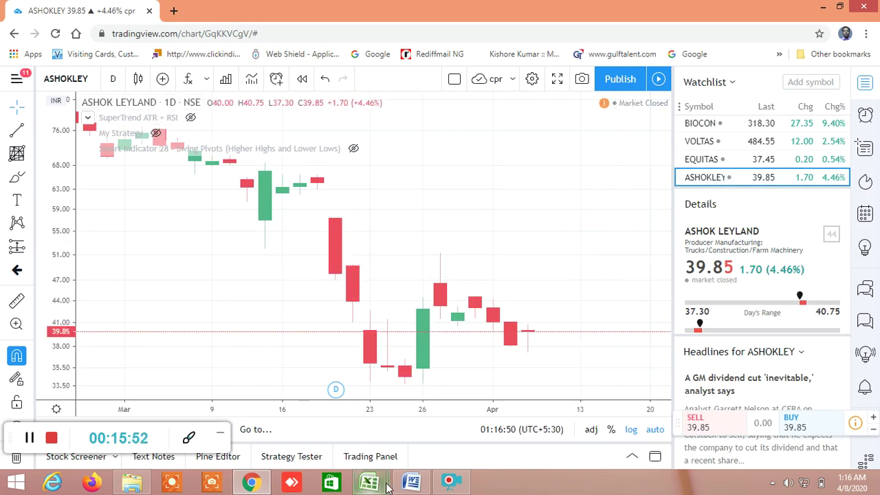
Return to the Excel screener workbook, review the bullish reversal headers in BR2 and BQ2 with the BR11 formula, and check those columns for signals.
{"action": "mouse_move", "coordinate": [369, 483]}
{"action": "left_click", "coordinate": [389, 426]}
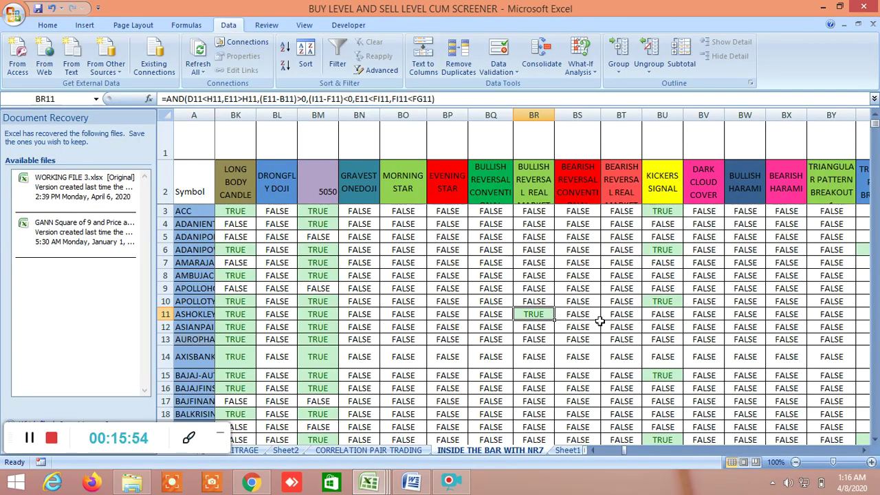
{"action": "left_click", "coordinate": [539, 194]}
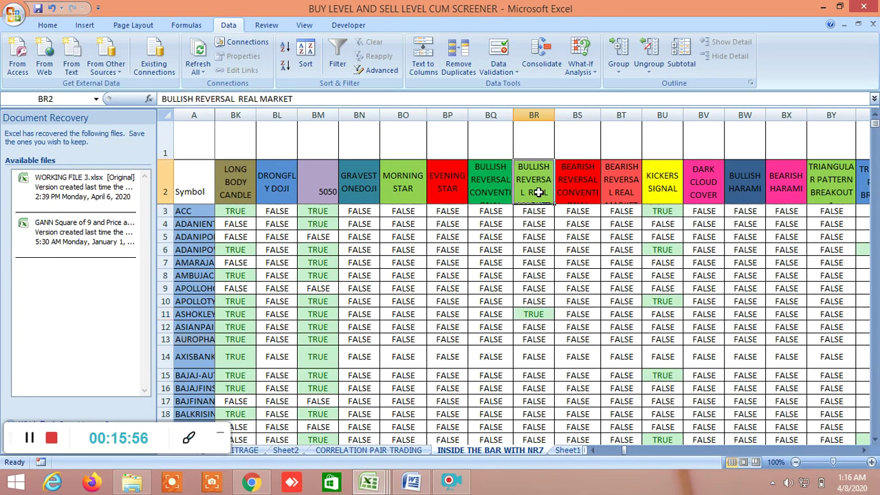
{"action": "left_click", "coordinate": [541, 317]}
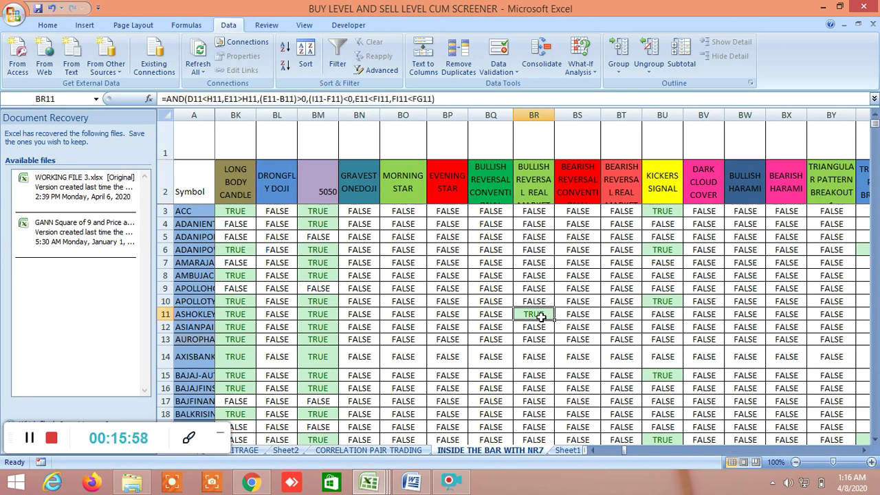
{"action": "left_click", "coordinate": [486, 180]}
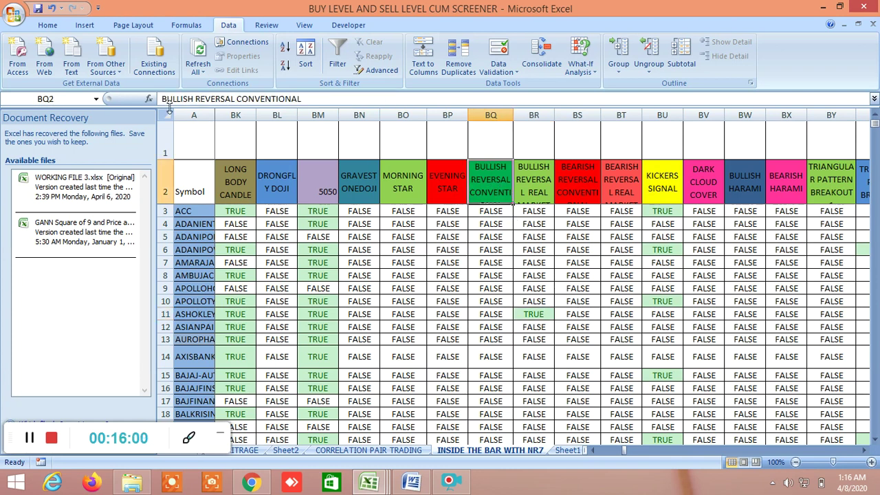
{"action": "scroll", "coordinate": [561, 335], "scroll_direction": "down", "scroll_amount": 3}
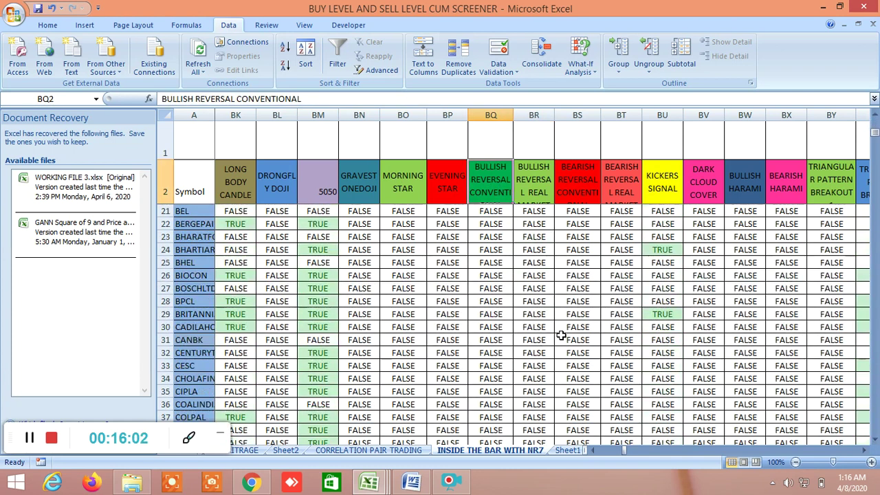
{"action": "scroll", "coordinate": [561, 335], "scroll_direction": "up", "scroll_amount": 3}
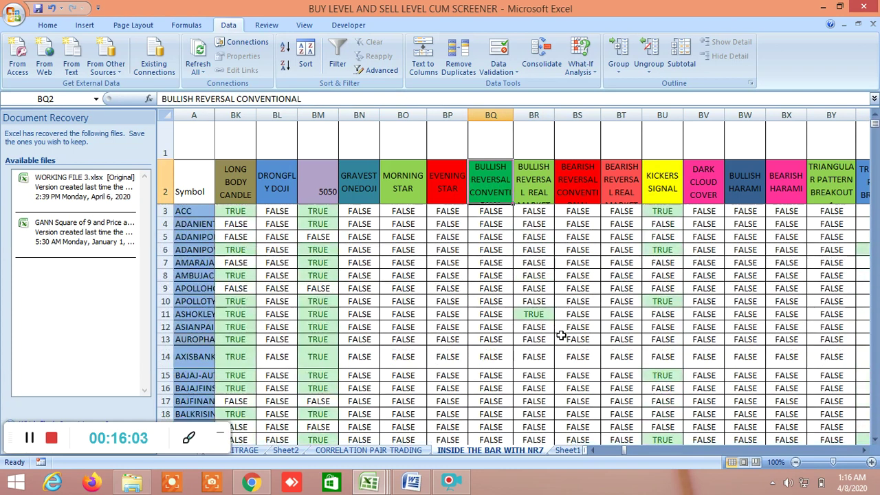
Inspect the kickers signal formula for ACC in BU3, switch to TradingView, find ACC's NSE listing and open its daily chart from the watchlist.
{"action": "left_click", "coordinate": [669, 211]}
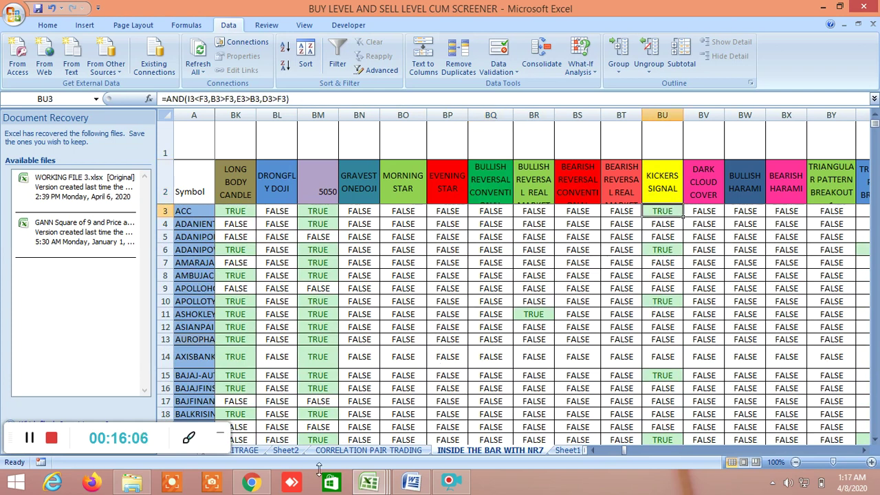
{"action": "left_click", "coordinate": [252, 482]}
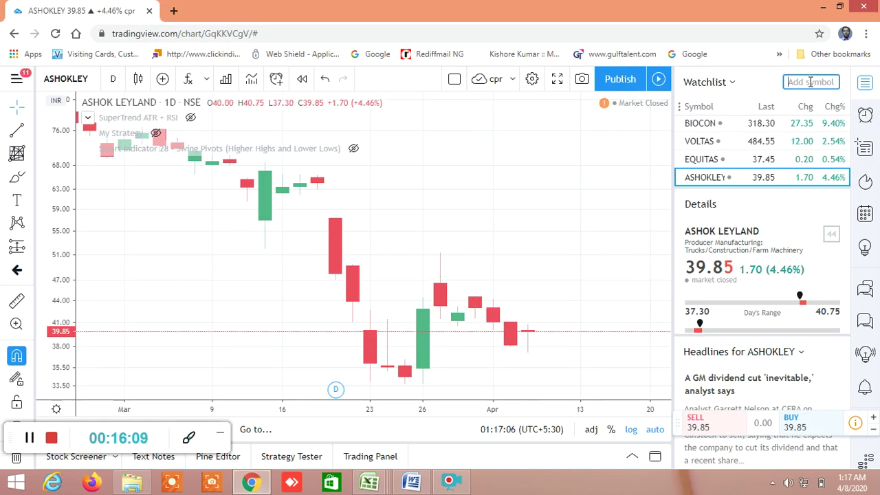
{"action": "type", "text": "ACC"}
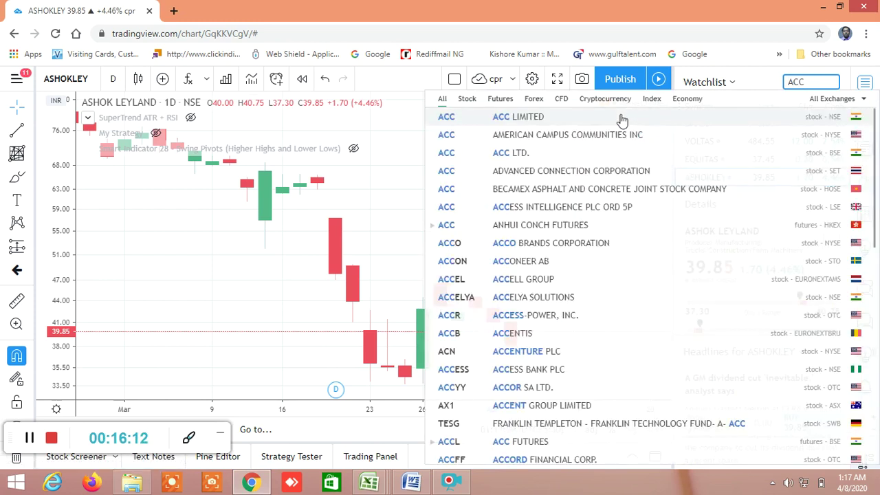
{"action": "left_click", "coordinate": [622, 120]}
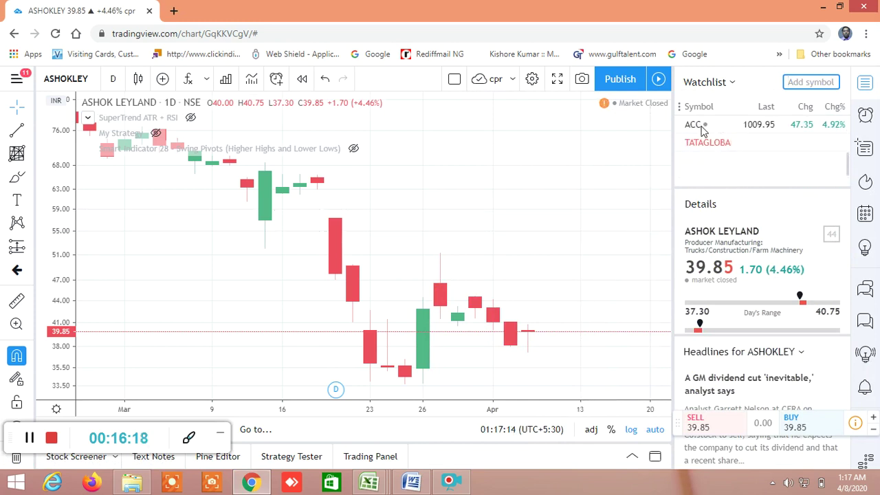
{"action": "left_click", "coordinate": [700, 128]}
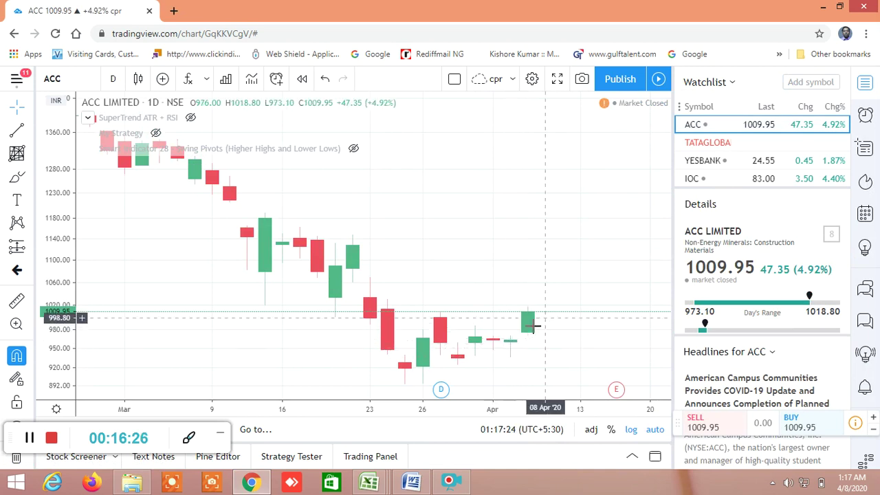
Return to the Excel screener workbook, check the kickers signal column, and review the bullish harami header in BW2 and its signals.
{"action": "mouse_move", "coordinate": [384, 476]}
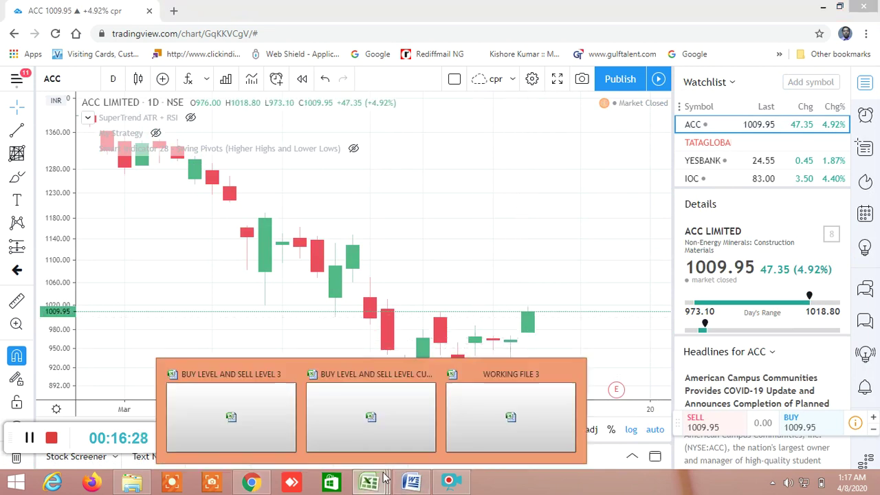
{"action": "left_click", "coordinate": [418, 431]}
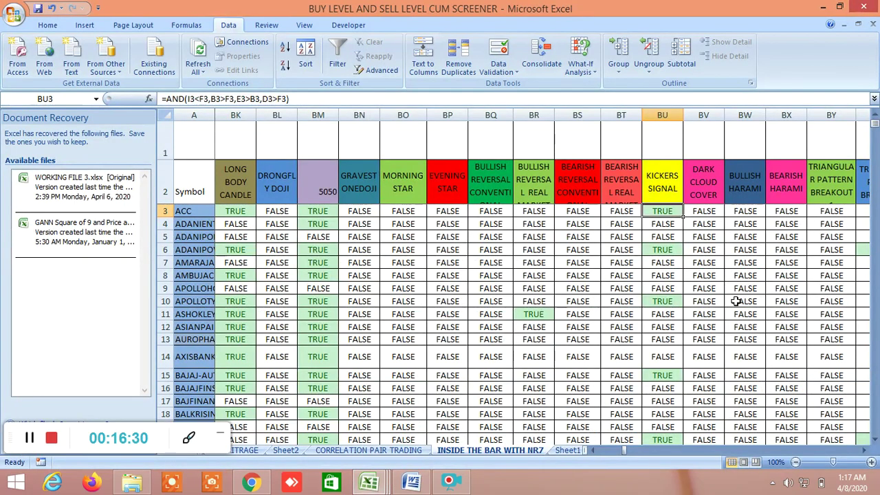
{"action": "scroll", "coordinate": [735, 301], "scroll_direction": "down", "scroll_amount": 9}
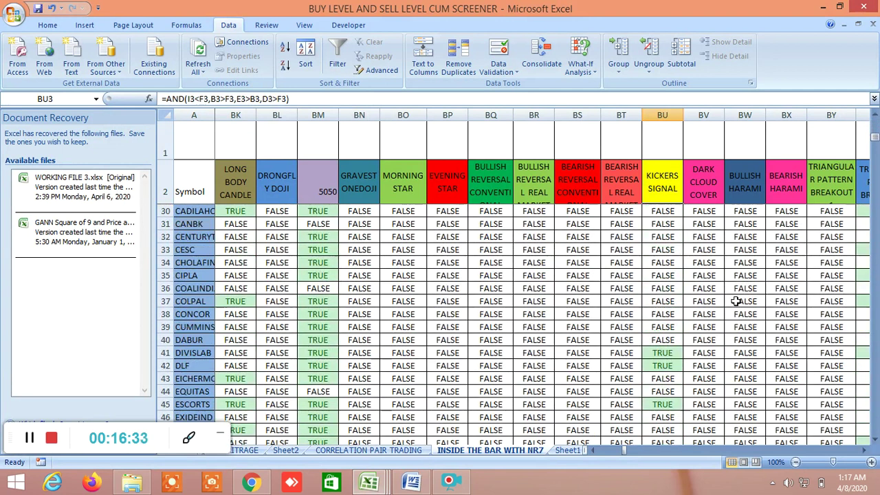
{"action": "scroll", "coordinate": [736, 301], "scroll_direction": "down", "scroll_amount": 12}
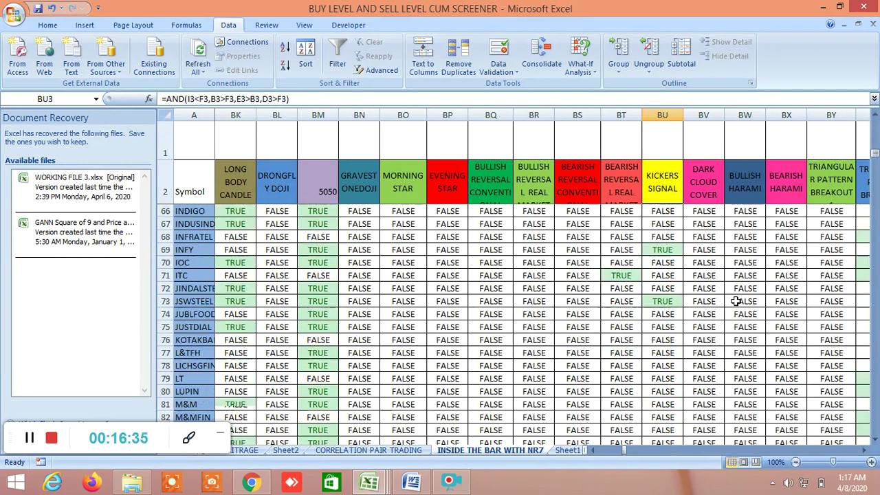
{"action": "scroll", "coordinate": [735, 301], "scroll_direction": "down", "scroll_amount": 3}
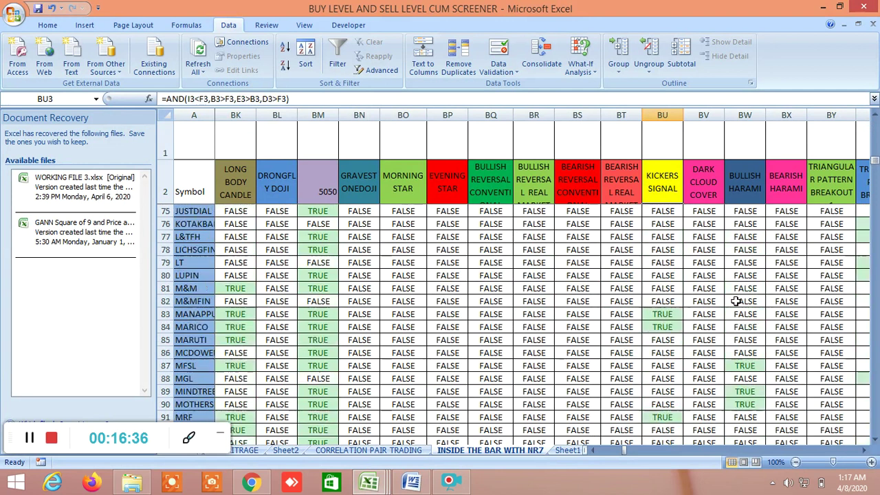
{"action": "scroll", "coordinate": [736, 301], "scroll_direction": "up", "scroll_amount": 2}
{"action": "left_click", "coordinate": [744, 186]}
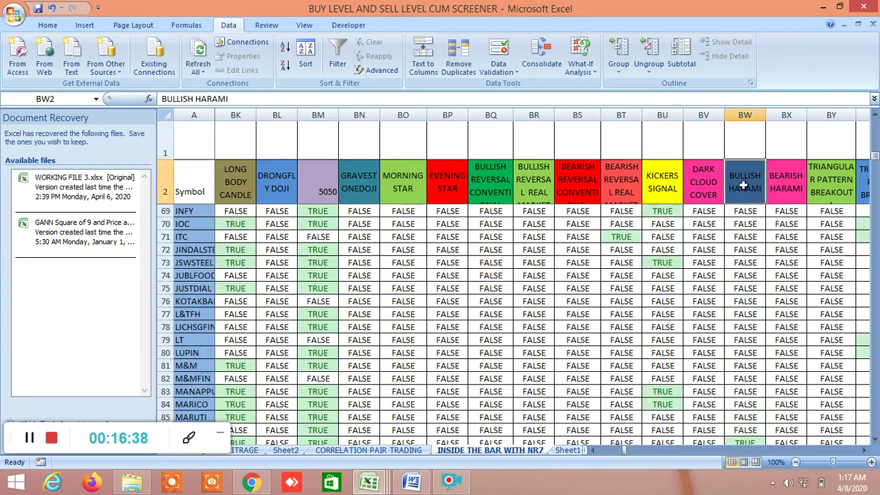
{"action": "scroll", "coordinate": [758, 284], "scroll_direction": "down", "scroll_amount": 2}
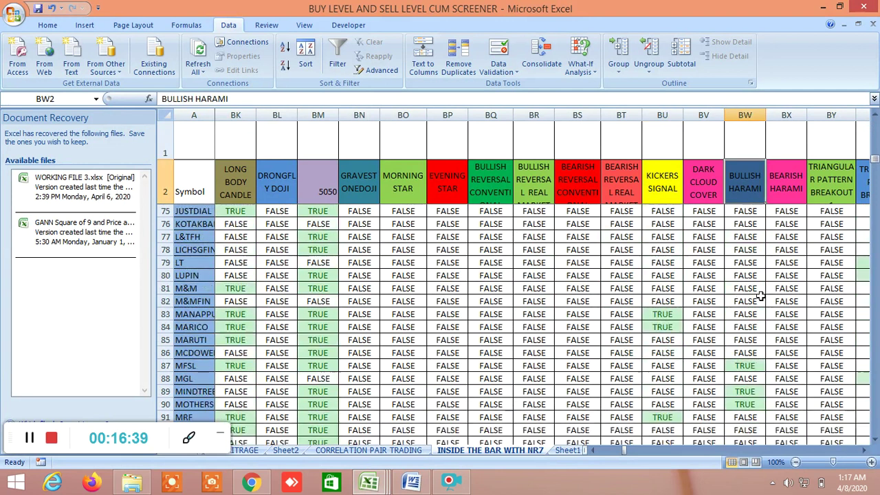
Inspect the triangular pattern breakout 2 formula for LT in BZ79.
{"action": "left_click", "coordinate": [865, 450]}
{"action": "left_click", "coordinate": [864, 450]}
{"action": "left_click", "coordinate": [864, 450]}
{"action": "left_click", "coordinate": [864, 450]}
{"action": "left_click", "coordinate": [864, 450]}
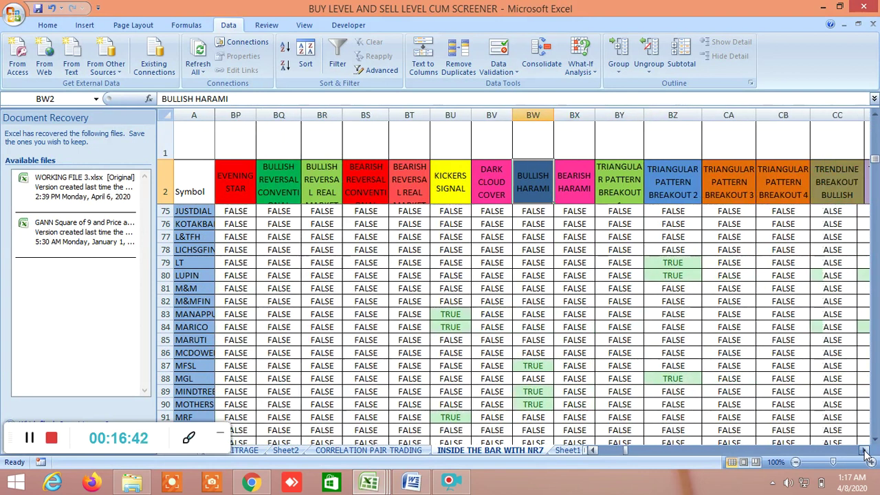
{"action": "left_click", "coordinate": [864, 450]}
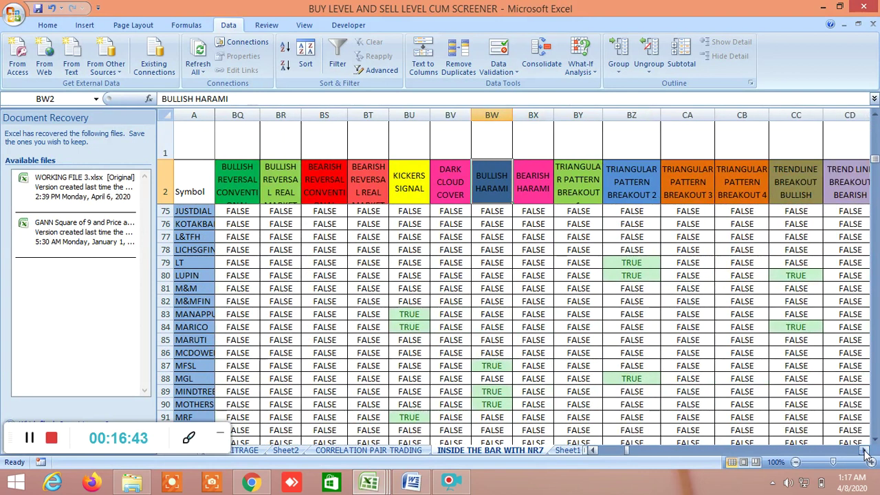
{"action": "left_click", "coordinate": [637, 264]}
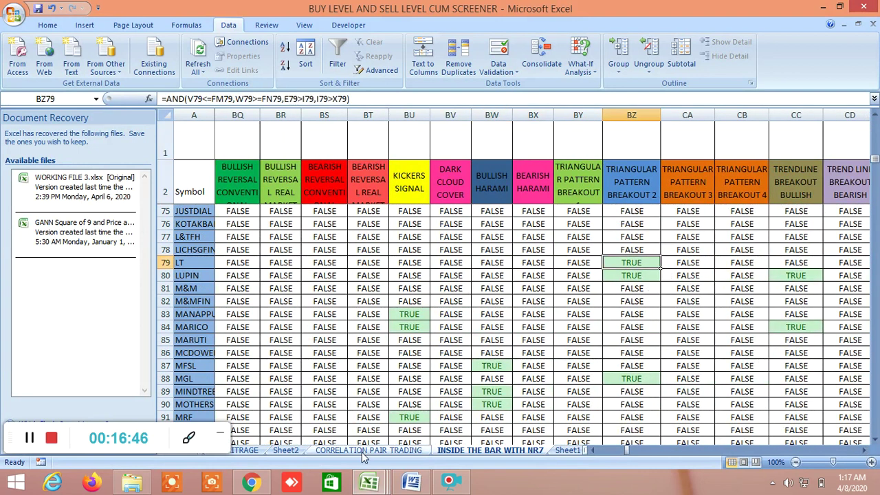
Switch to TradingView, search the symbols for LT, pick the Larsen & Toubro NSE listing and open its daily chart from the watchlist.
{"action": "left_click", "coordinate": [253, 482]}
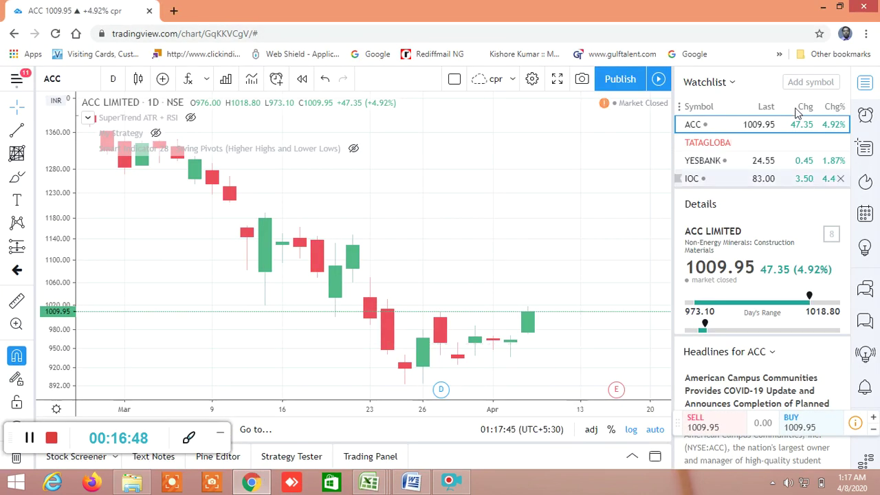
{"action": "left_click", "coordinate": [797, 83]}
{"action": "type", "text": "LT"}
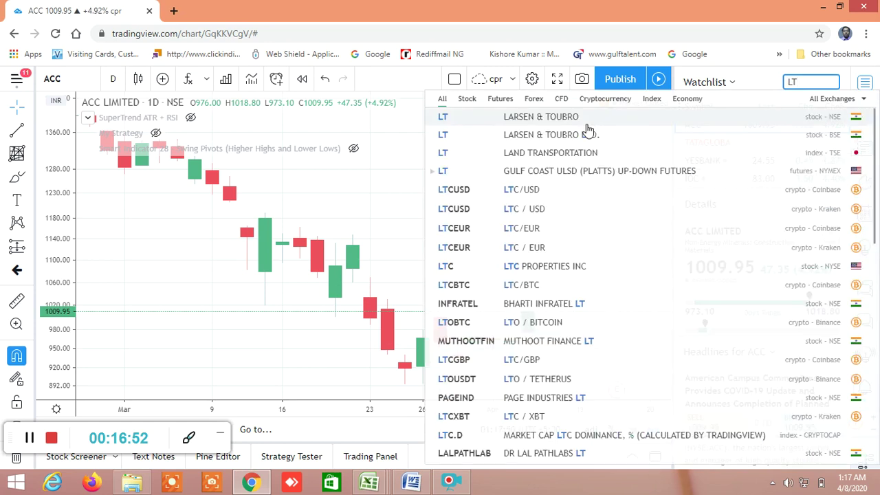
{"action": "left_click", "coordinate": [568, 119]}
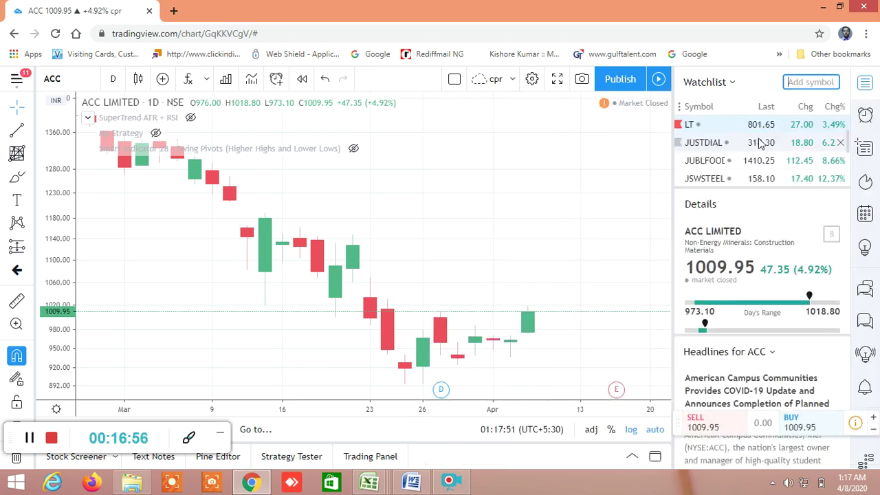
{"action": "left_click", "coordinate": [701, 126]}
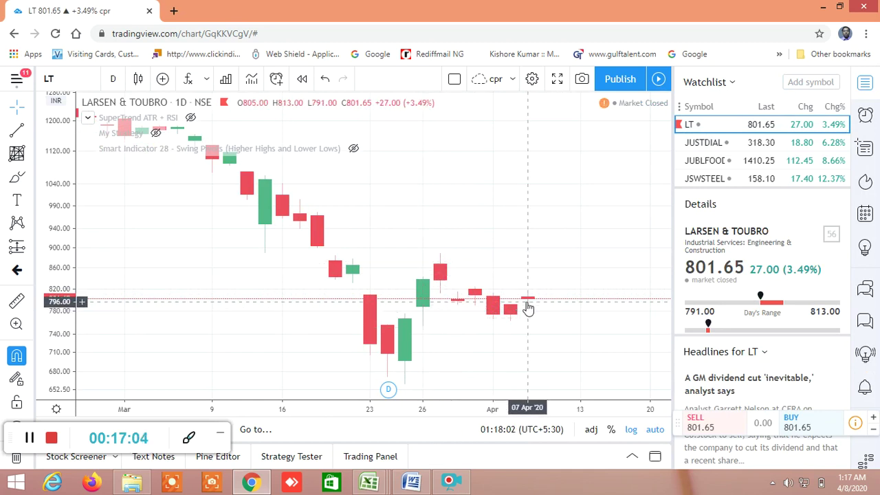
Return to the Excel screener workbook and review the trendline breakout bullish header in CC2 with the Lupin and Marico formulas in CC80 and CC84.
{"action": "mouse_move", "coordinate": [368, 481]}
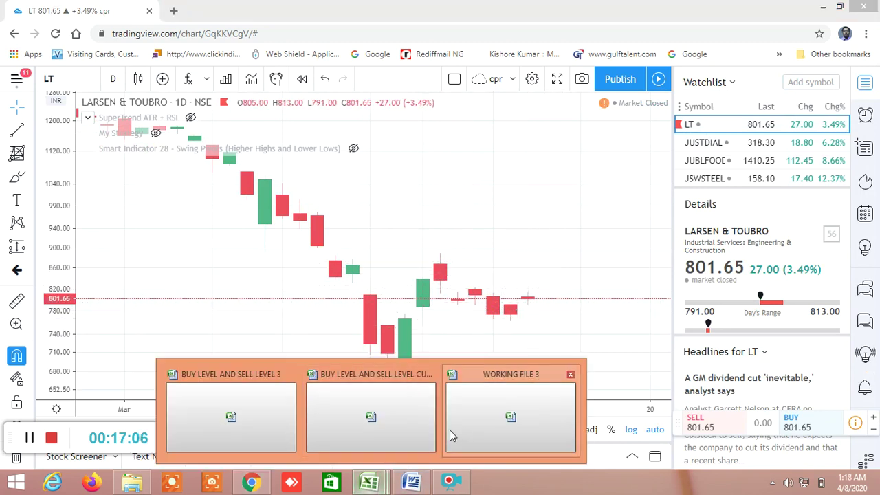
{"action": "left_click", "coordinate": [412, 419]}
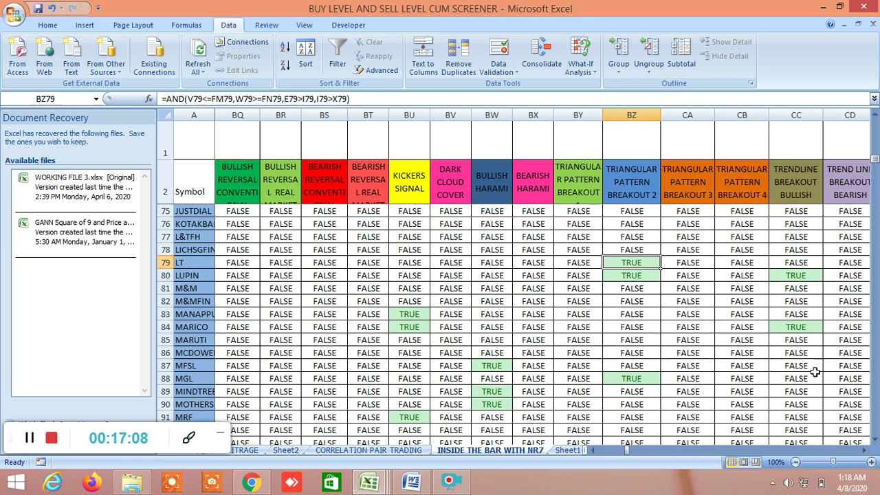
{"action": "left_click", "coordinate": [792, 193]}
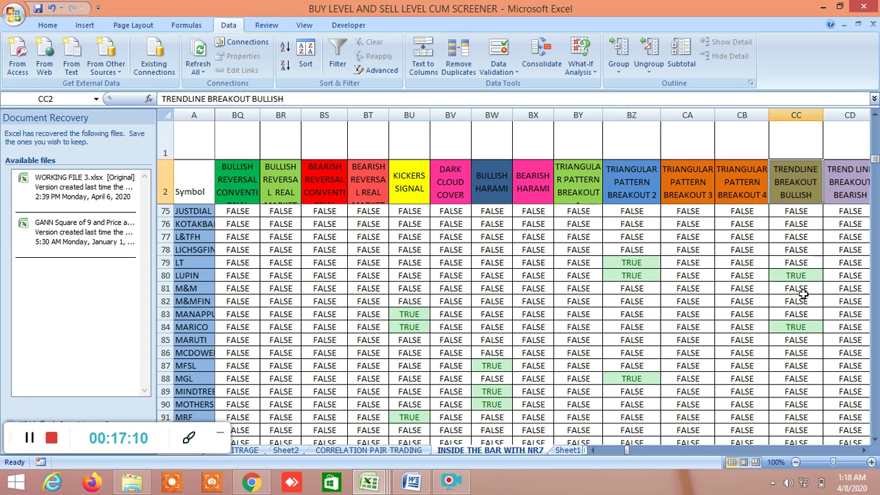
{"action": "left_click", "coordinate": [796, 274]}
{"action": "left_click", "coordinate": [795, 324]}
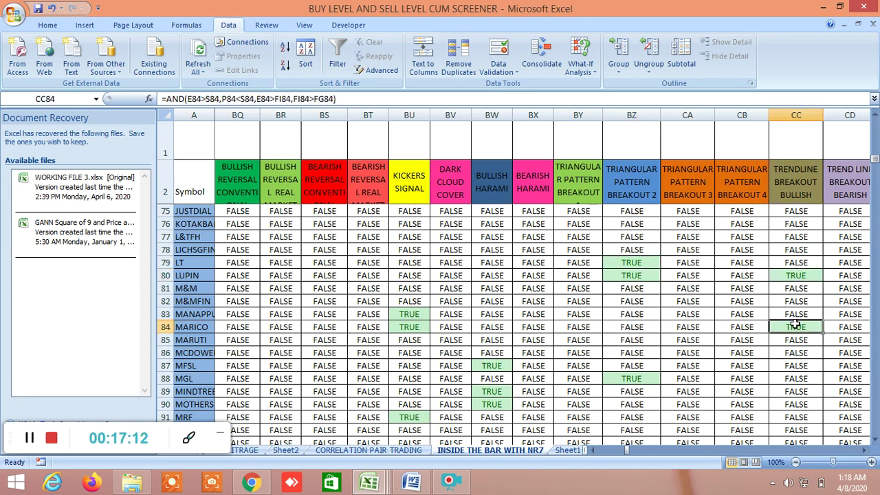
Look through the flag, W, double top and head and shoulder columns, and inspect the bearish abandoned baby formula for Lupin in CN80.
{"action": "left_click", "coordinate": [863, 450]}
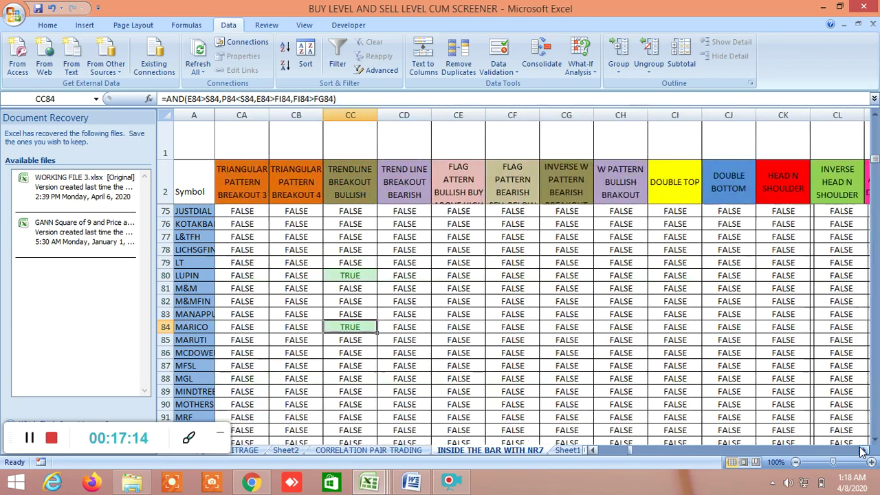
{"action": "left_click", "coordinate": [862, 450]}
{"action": "left_click", "coordinate": [863, 450]}
{"action": "left_click", "coordinate": [863, 450]}
{"action": "left_click", "coordinate": [863, 450]}
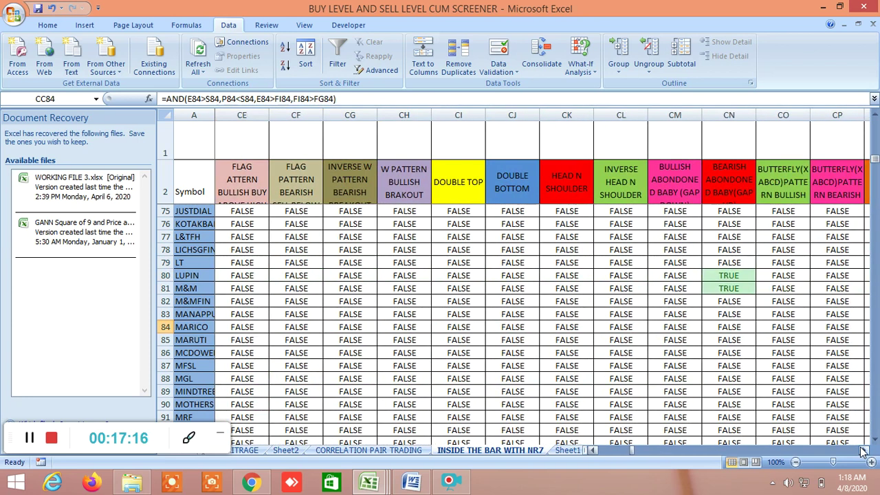
{"action": "left_click", "coordinate": [862, 450]}
{"action": "left_click", "coordinate": [862, 450]}
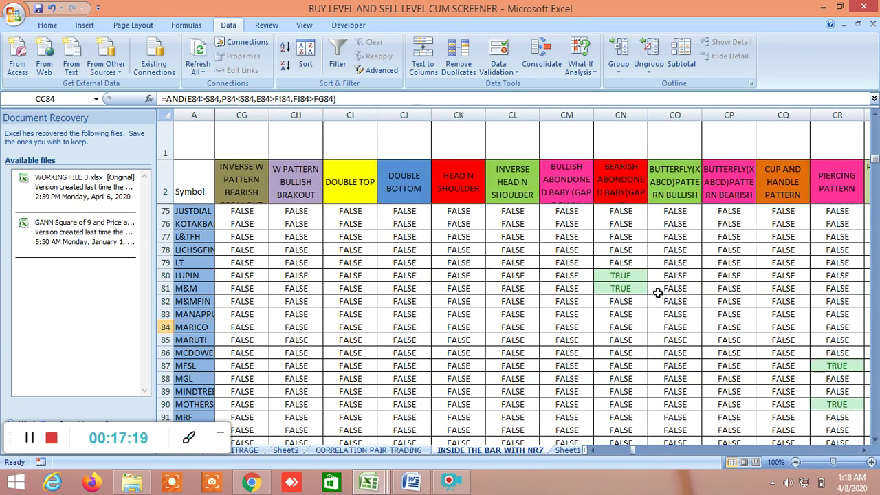
{"action": "left_click", "coordinate": [621, 277]}
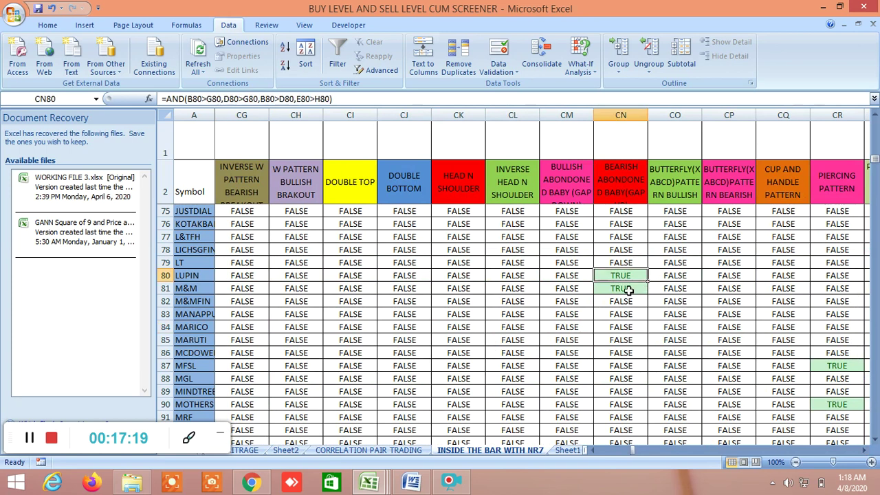
Check the butterfly, cup and handle and piercing pattern columns, and inspect the piercing pattern formula for MFSL in CR87.
{"action": "left_click", "coordinate": [864, 450]}
{"action": "left_click", "coordinate": [864, 450]}
{"action": "left_click", "coordinate": [864, 450]}
{"action": "left_click", "coordinate": [864, 450]}
{"action": "left_click", "coordinate": [864, 450]}
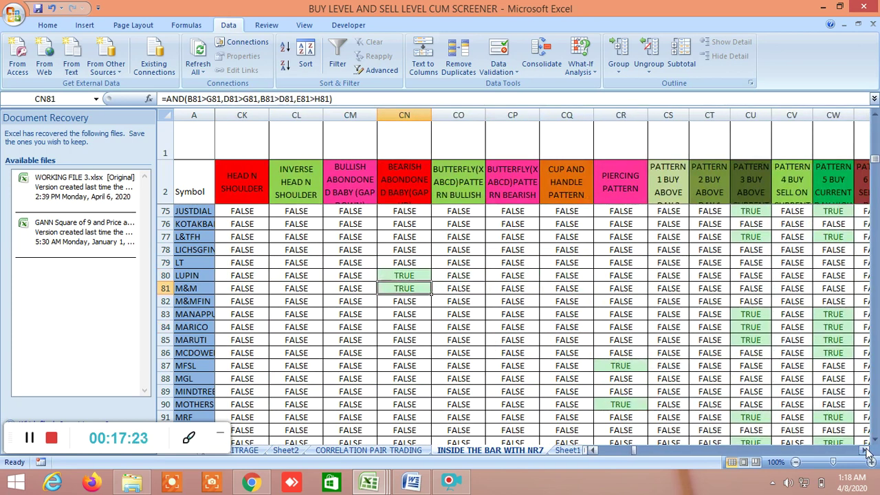
{"action": "scroll", "coordinate": [608, 396], "scroll_direction": "down", "scroll_amount": 3}
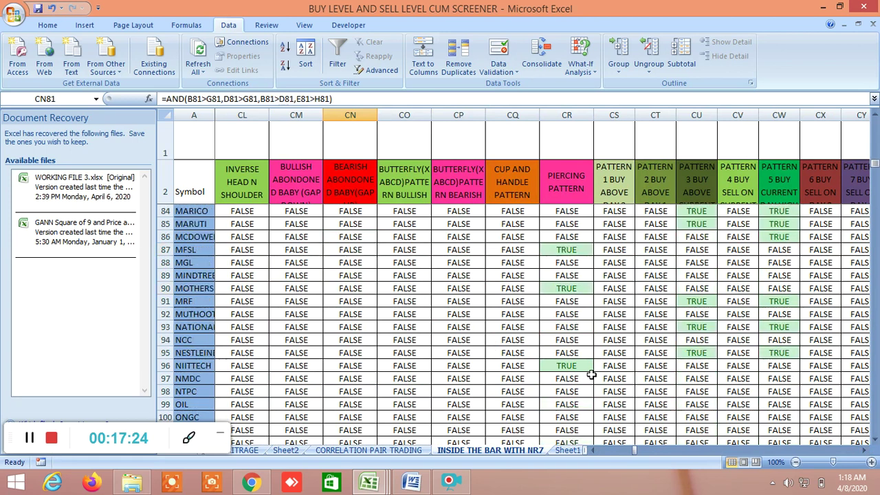
{"action": "left_click", "coordinate": [563, 249]}
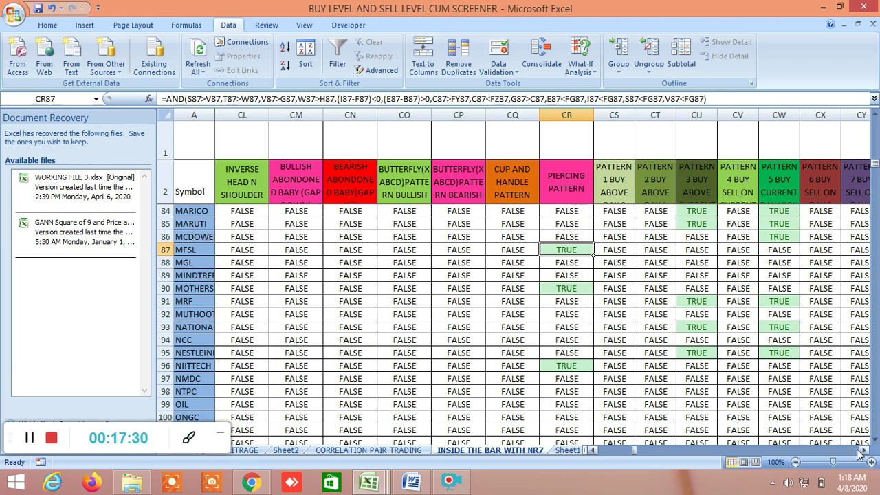
Review the LTP position columns for the 3-day buy and sell levels and the Fibonacci levels based on daily volatility, starting from ACC.
{"action": "left_click_drag", "start_coordinate": [863, 450], "coordinate": [867, 459]}
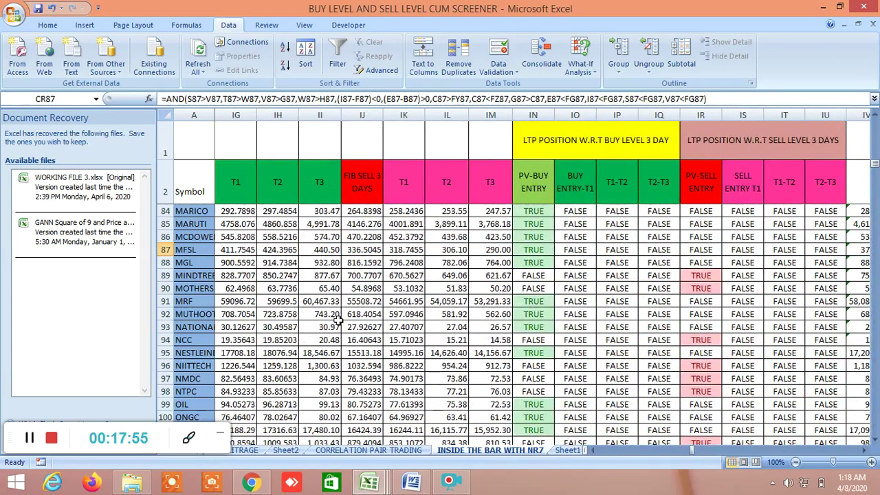
{"action": "scroll", "coordinate": [337, 319], "scroll_direction": "up", "scroll_amount": 20}
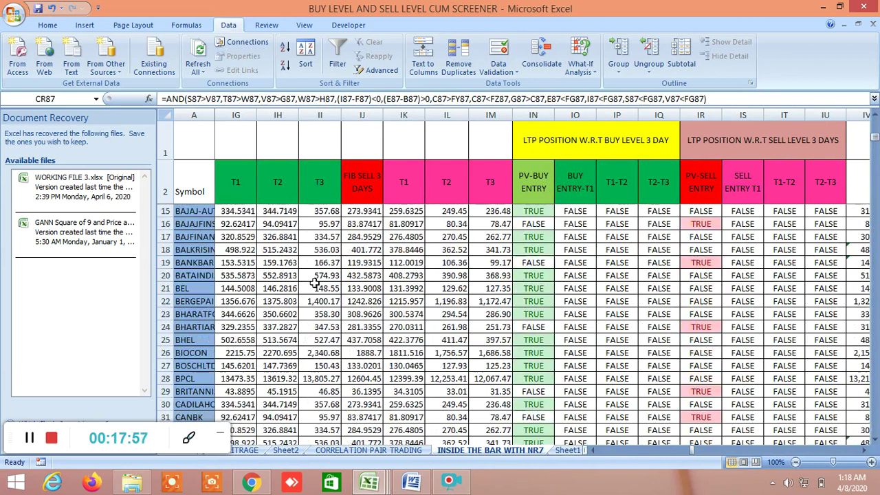
{"action": "scroll", "coordinate": [315, 282], "scroll_direction": "up", "scroll_amount": 4}
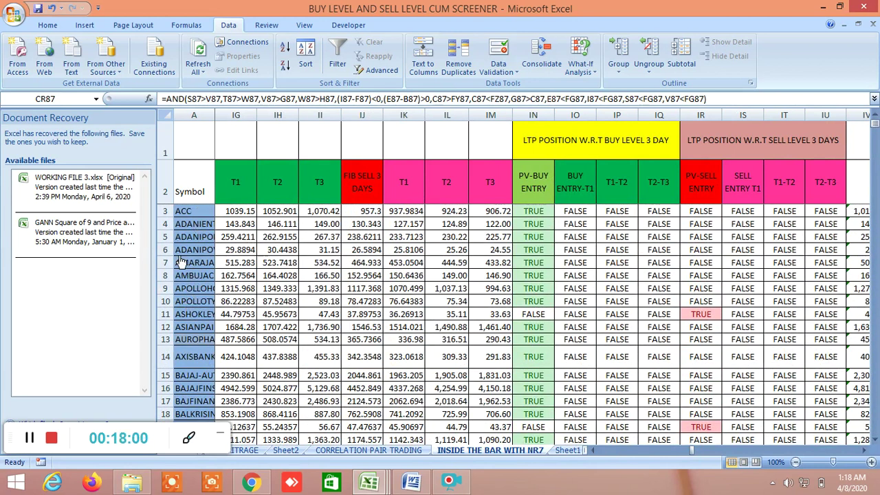
{"action": "left_click", "coordinate": [864, 450]}
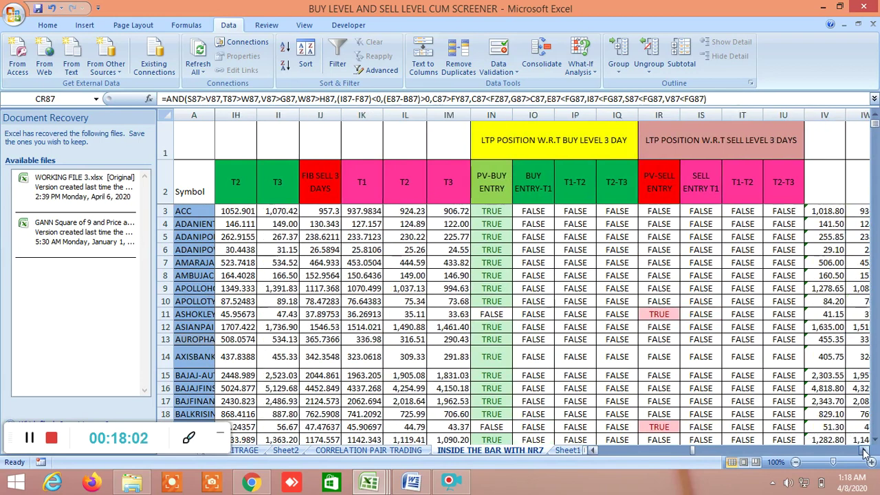
{"action": "left_click_drag", "start_coordinate": [864, 450], "coordinate": [864, 450]}
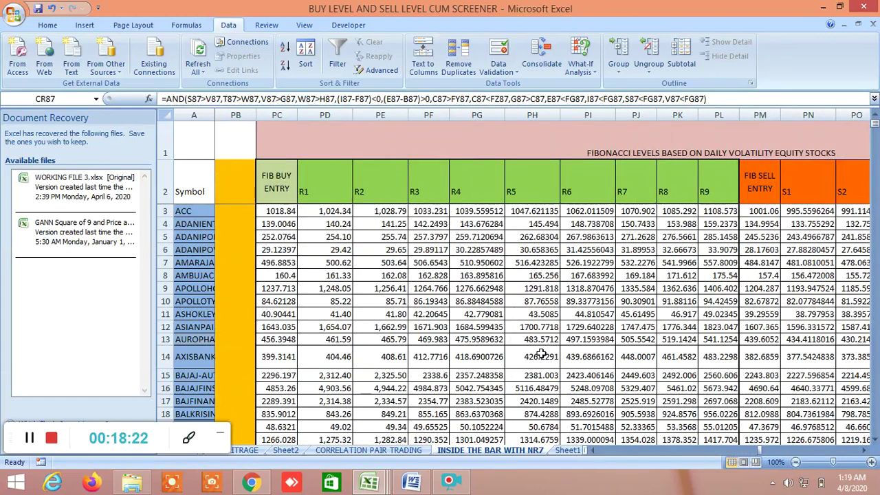
Review the Fibonacci buy and sell levels based on daily volatility down through the equity stocks to the commodity, Bank Nifty and futures rows.
{"action": "scroll", "coordinate": [540, 353], "scroll_direction": "down", "scroll_amount": 17}
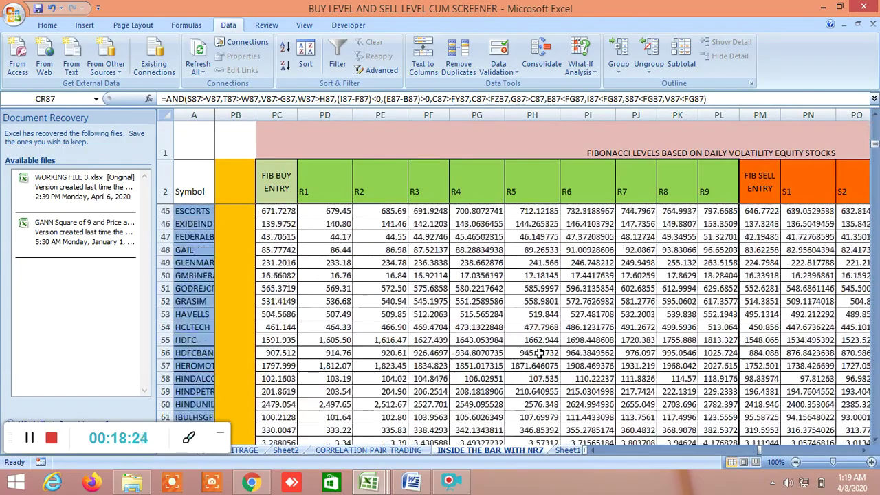
{"action": "scroll", "coordinate": [539, 352], "scroll_direction": "down", "scroll_amount": 14}
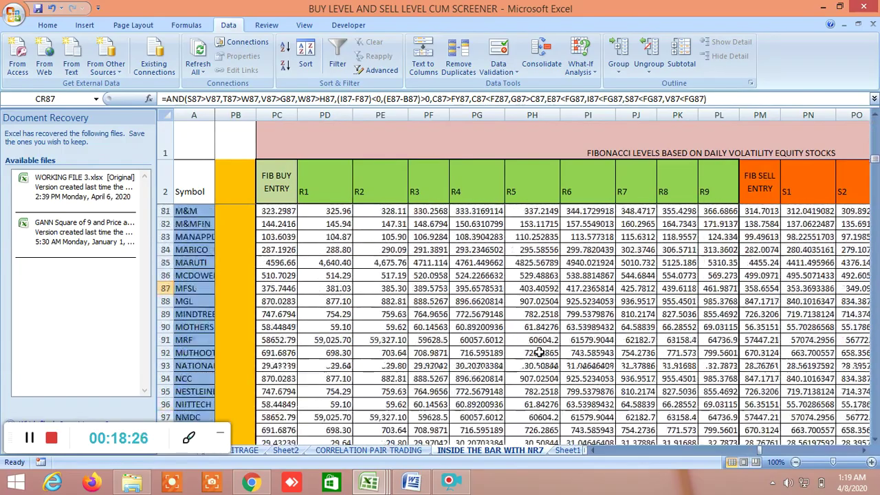
{"action": "scroll", "coordinate": [539, 352], "scroll_direction": "down", "scroll_amount": 14}
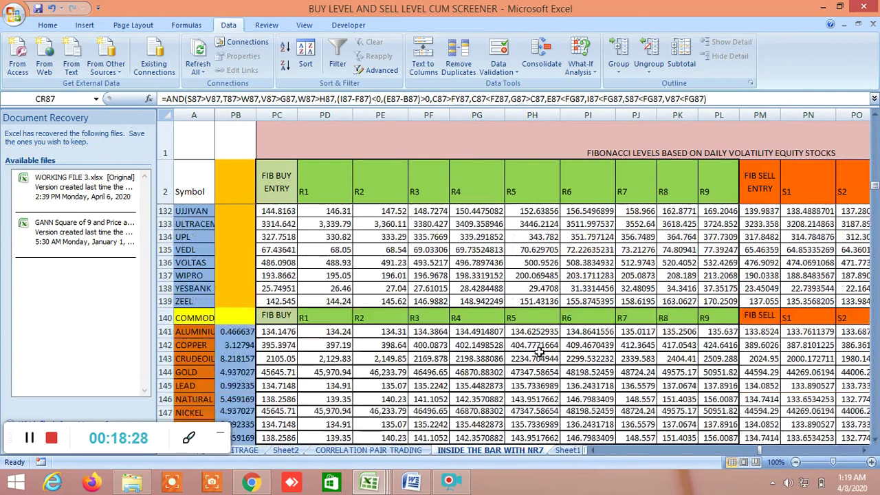
{"action": "scroll", "coordinate": [540, 350], "scroll_direction": "down", "scroll_amount": 1}
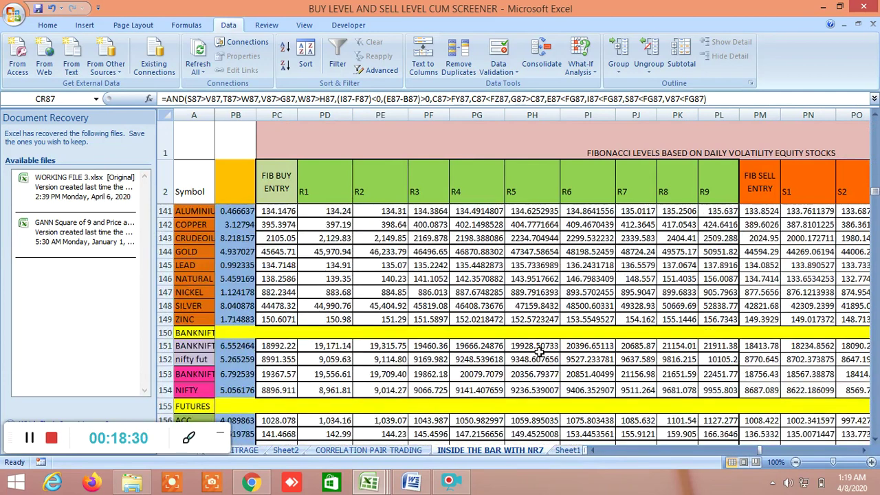
Look across the remaining level columns for the commodity and index rows, through the pivot point and average true range targets up to T31.
{"action": "left_click", "coordinate": [865, 451]}
{"action": "left_click", "coordinate": [866, 451]}
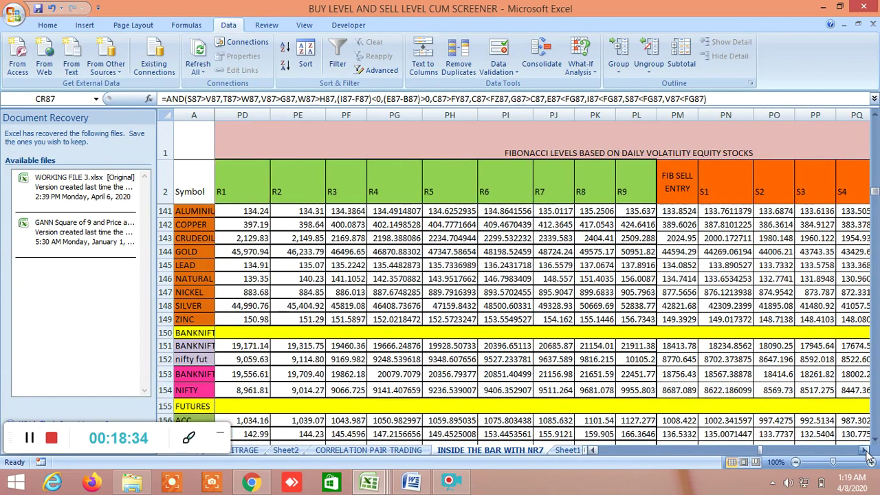
{"action": "left_click_drag", "start_coordinate": [865, 452], "coordinate": [867, 456]}
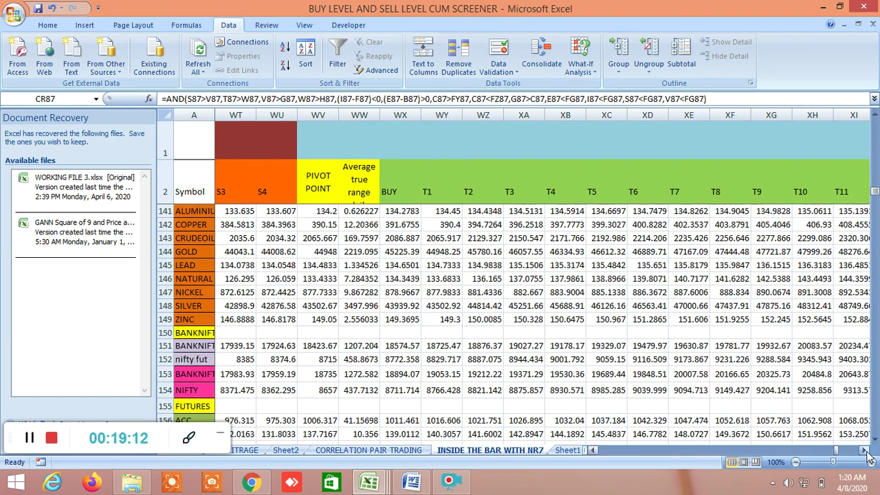
{"action": "left_click_drag", "start_coordinate": [867, 457], "coordinate": [868, 459]}
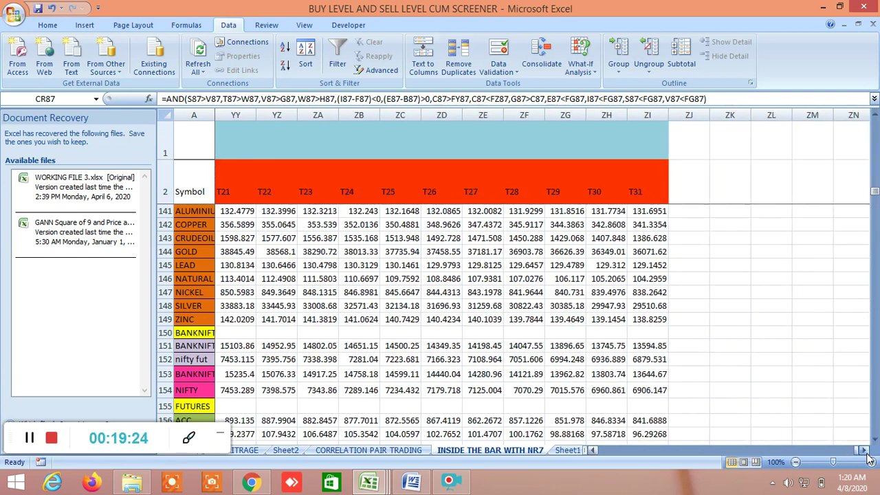
Switch to the WORKING FILE 3 workbook and review the ATP buy and sell level columns for the commodity and index rows.
{"action": "mouse_move", "coordinate": [378, 486]}
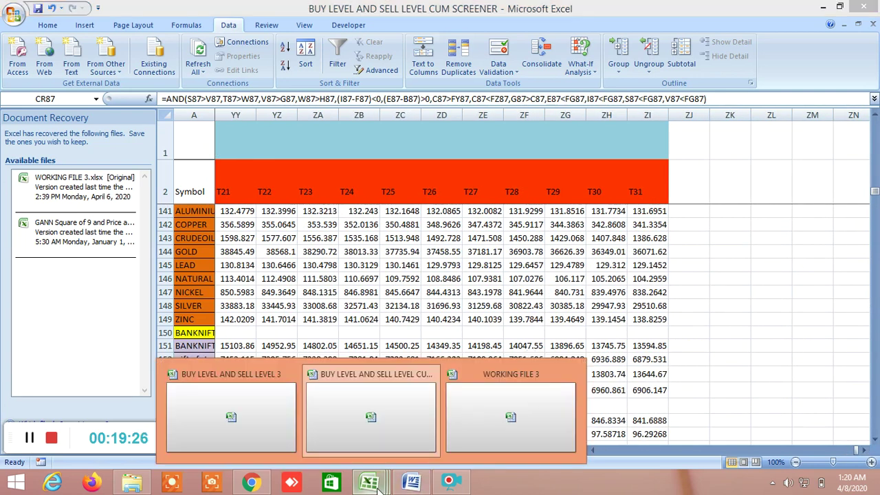
{"action": "left_click", "coordinate": [509, 411]}
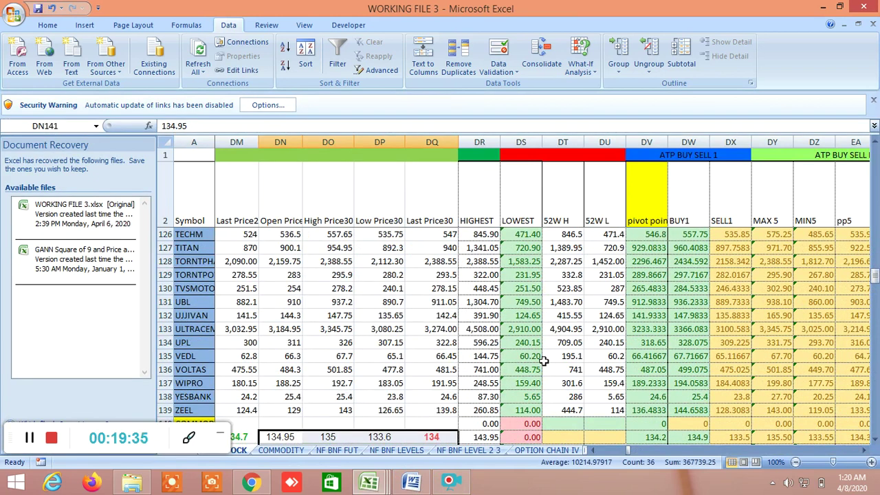
{"action": "scroll", "coordinate": [544, 360], "scroll_direction": "down", "scroll_amount": 6}
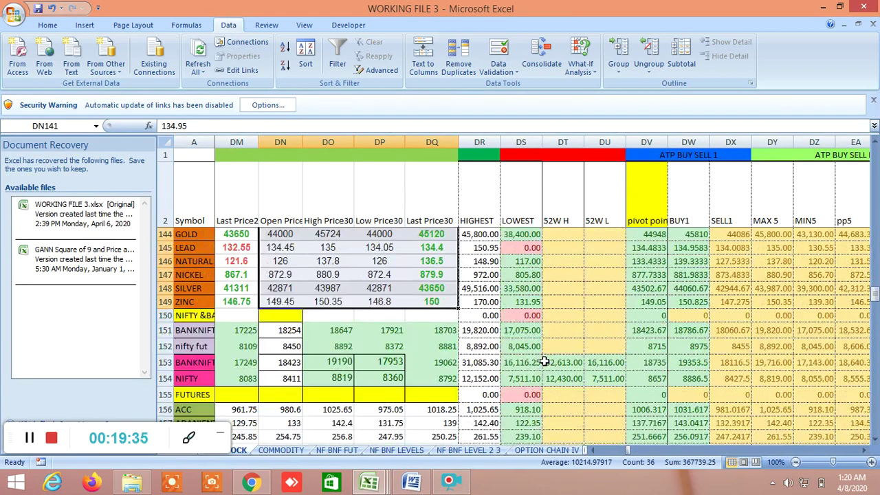
{"action": "left_click", "coordinate": [864, 450]}
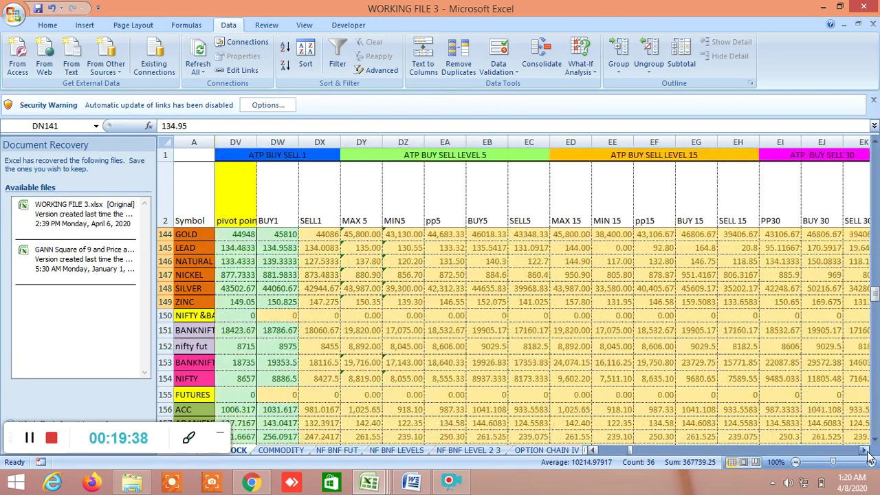
{"action": "left_click_drag", "start_coordinate": [867, 455], "coordinate": [868, 455]}
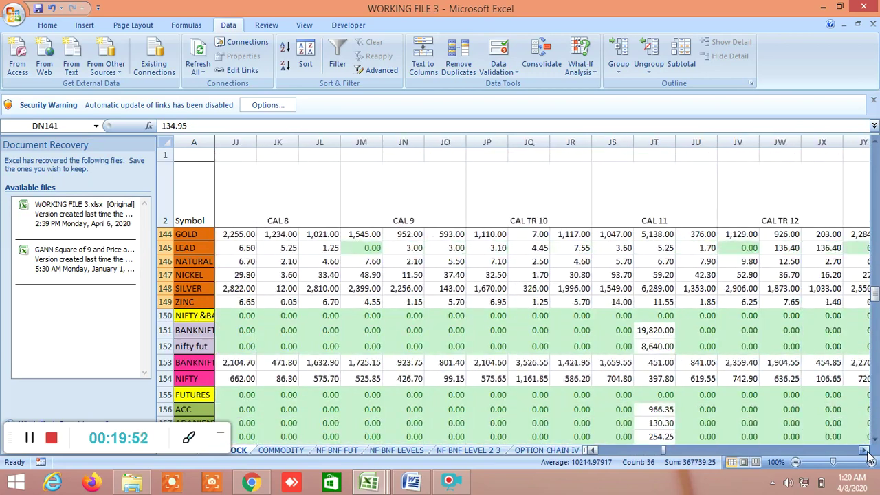
Look through the true range, ATR(14), stochastic and moving average channel columns for the commodity and index rows.
{"action": "left_click", "coordinate": [864, 451]}
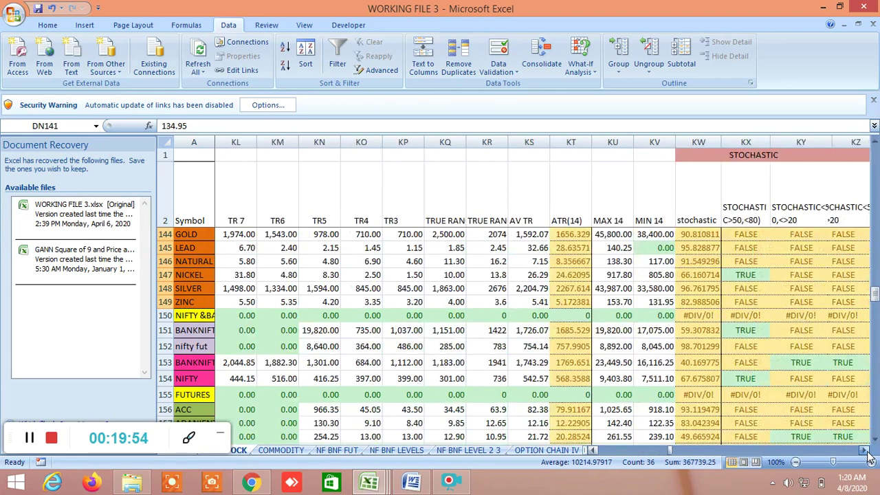
{"action": "left_click_drag", "start_coordinate": [868, 455], "coordinate": [868, 458]}
{"action": "scroll", "coordinate": [867, 455], "scroll_direction": "right", "scroll_amount": 18}
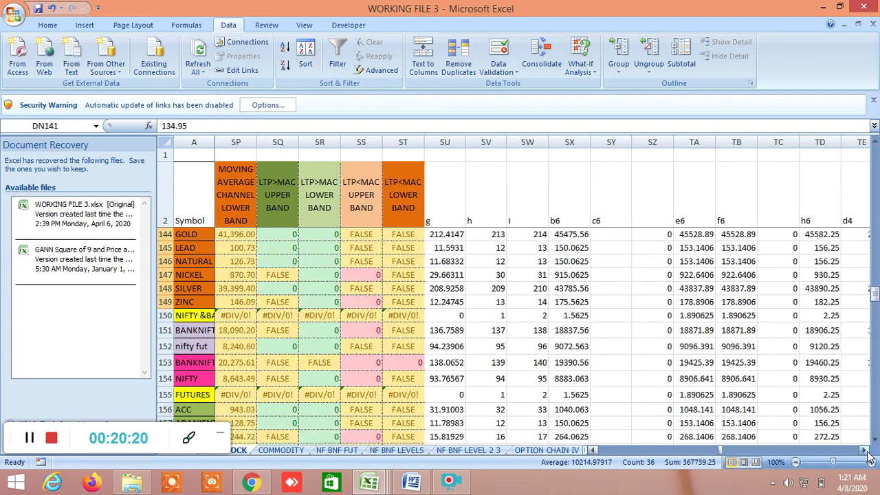
{"action": "scroll", "coordinate": [867, 455], "scroll_direction": "right", "scroll_amount": 20}
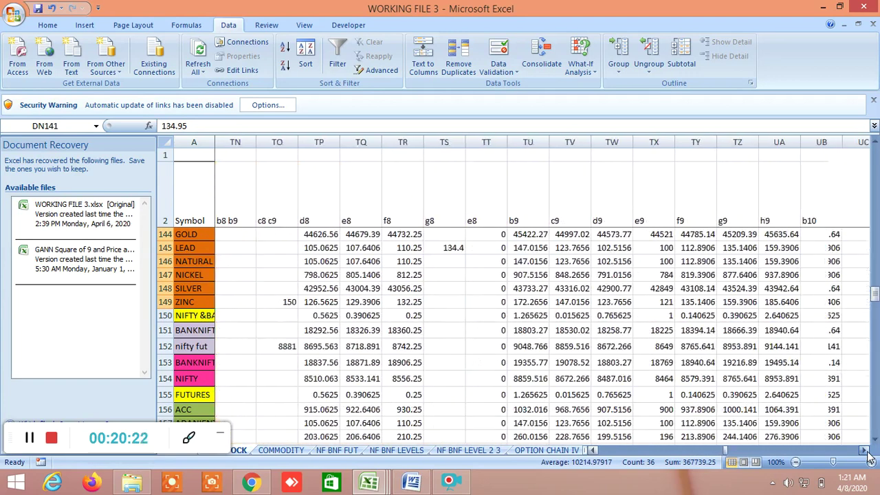
Review the New Buy Sell Level 1 entries and targets together with the Resistance 1–5 and Support 1–5 columns.
{"action": "scroll", "coordinate": [868, 455], "scroll_direction": "right", "scroll_amount": 8}
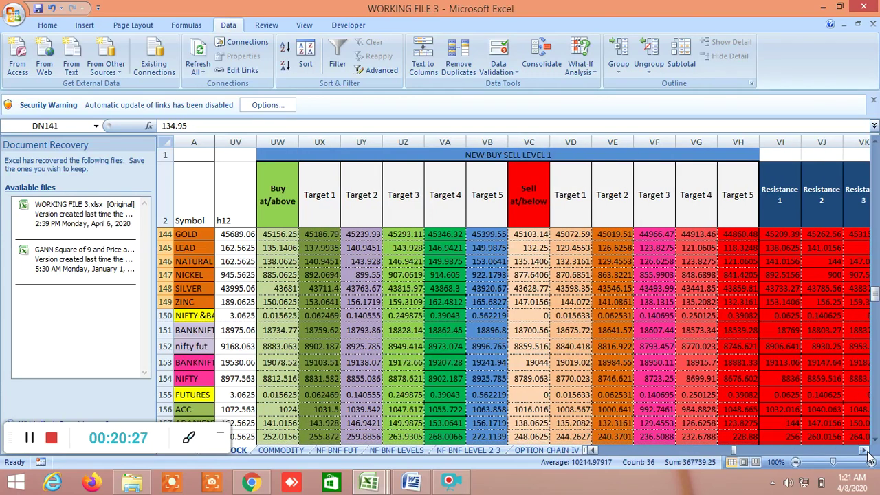
{"action": "scroll", "coordinate": [867, 454], "scroll_direction": "right", "scroll_amount": 1}
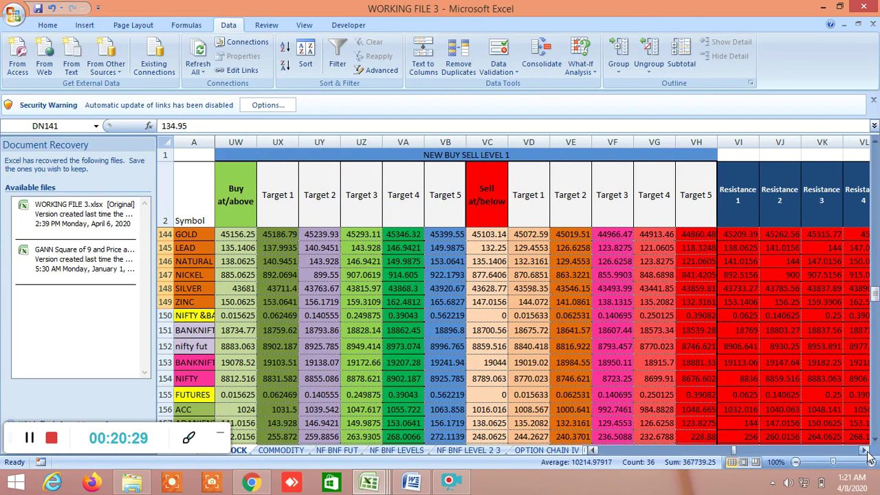
{"action": "scroll", "coordinate": [867, 455], "scroll_direction": "right", "scroll_amount": 5}
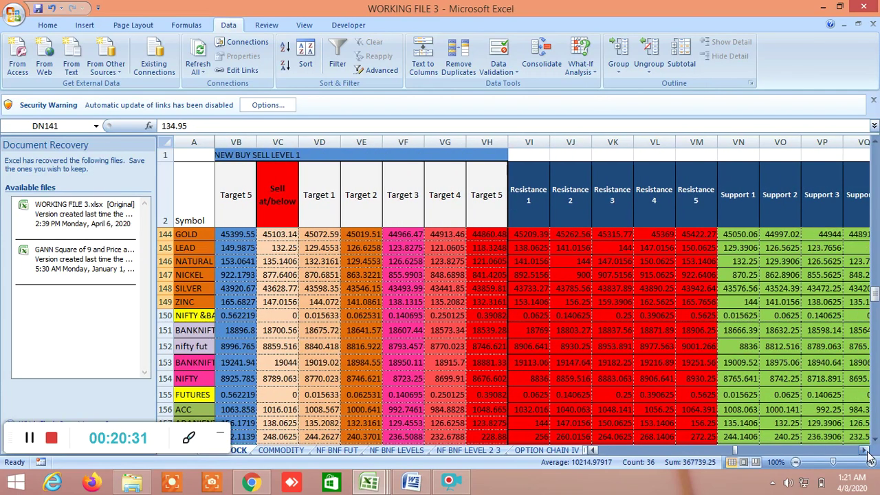
{"action": "scroll", "coordinate": [867, 455], "scroll_direction": "right", "scroll_amount": 4}
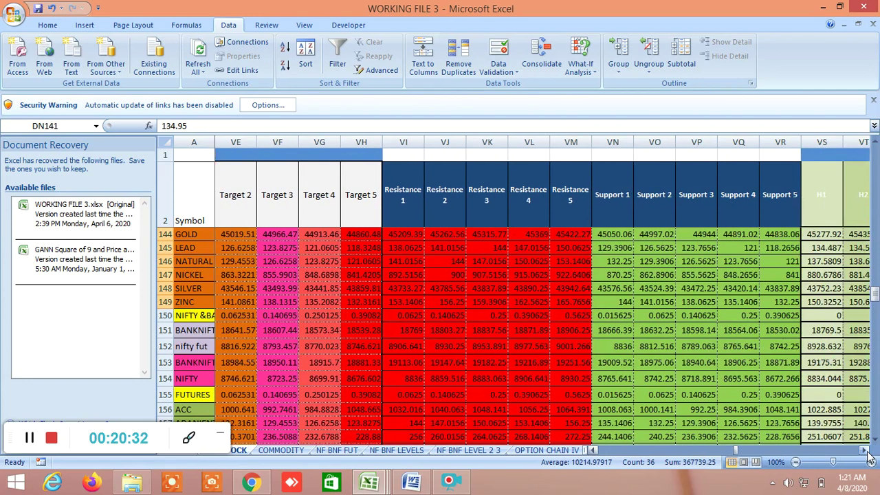
{"action": "scroll", "coordinate": [867, 455], "scroll_direction": "right", "scroll_amount": 7}
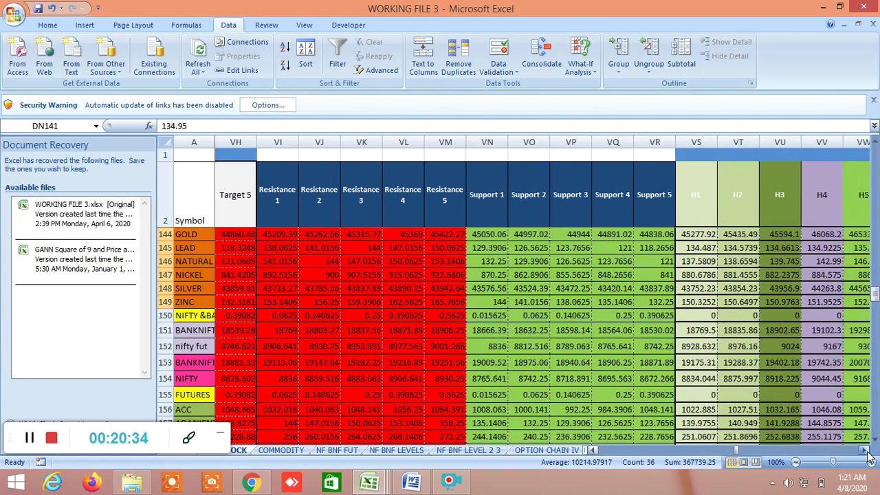
Review the New Buy Sell Level 2 columns H1–H7 and L1–L7, and inspect the LTP between H3 & L3 and H3 & H4 sections.
{"action": "scroll", "coordinate": [867, 454], "scroll_direction": "right", "scroll_amount": 1}
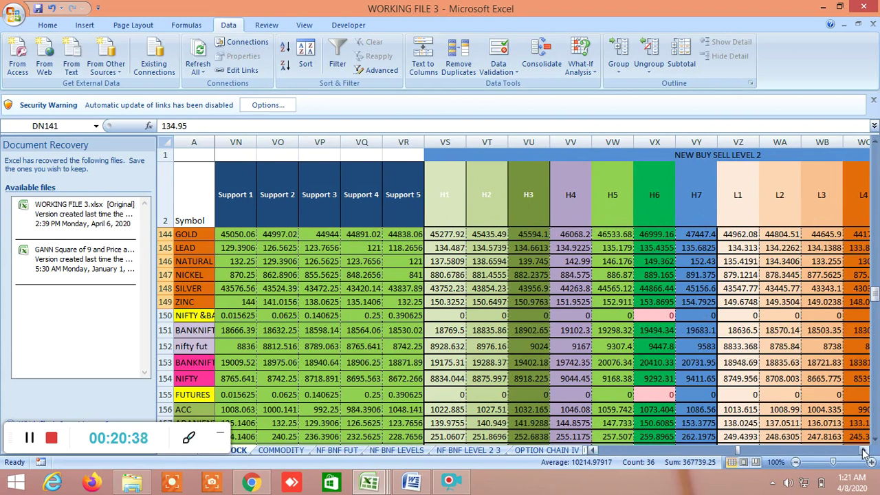
{"action": "scroll", "coordinate": [865, 450], "scroll_direction": "right", "scroll_amount": 5}
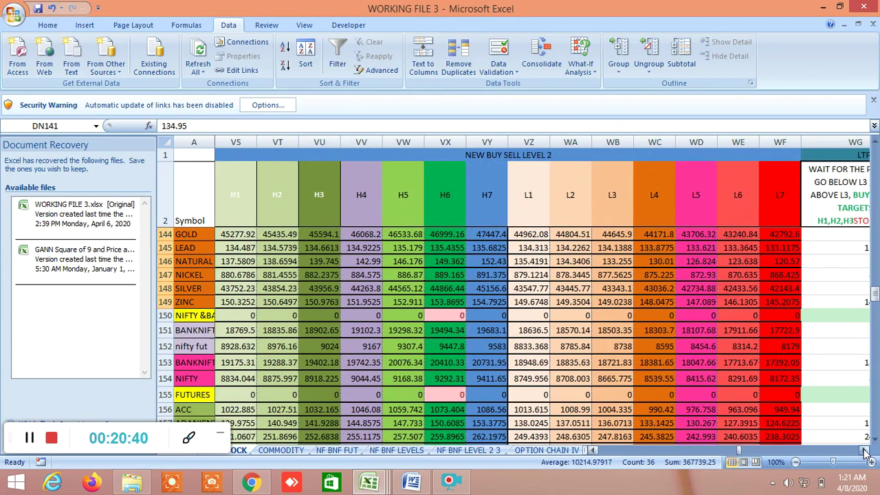
{"action": "scroll", "coordinate": [864, 451], "scroll_direction": "right", "scroll_amount": 8}
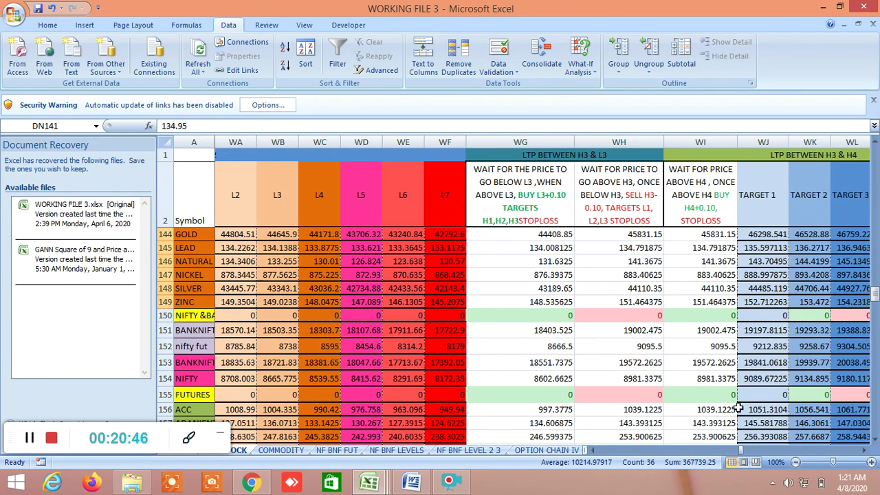
{"action": "left_click", "coordinate": [864, 450]}
{"action": "left_click", "coordinate": [863, 450]}
{"action": "left_click", "coordinate": [864, 450]}
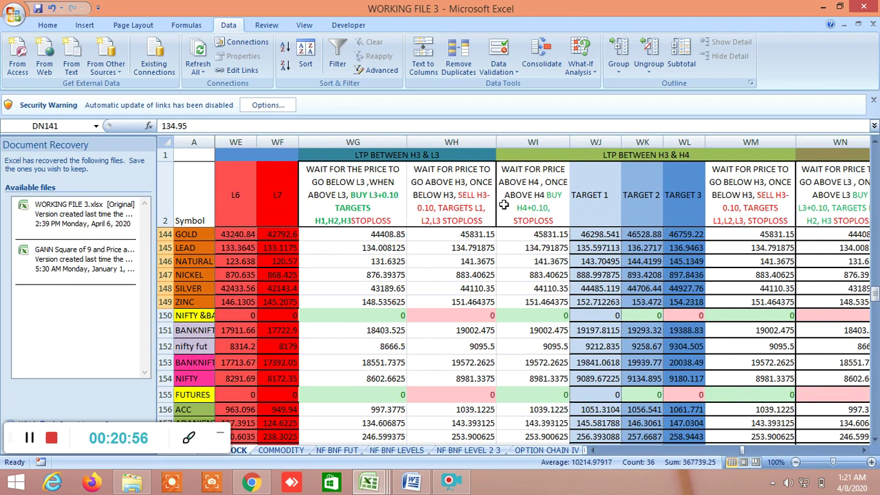
{"action": "left_click", "coordinate": [671, 157]}
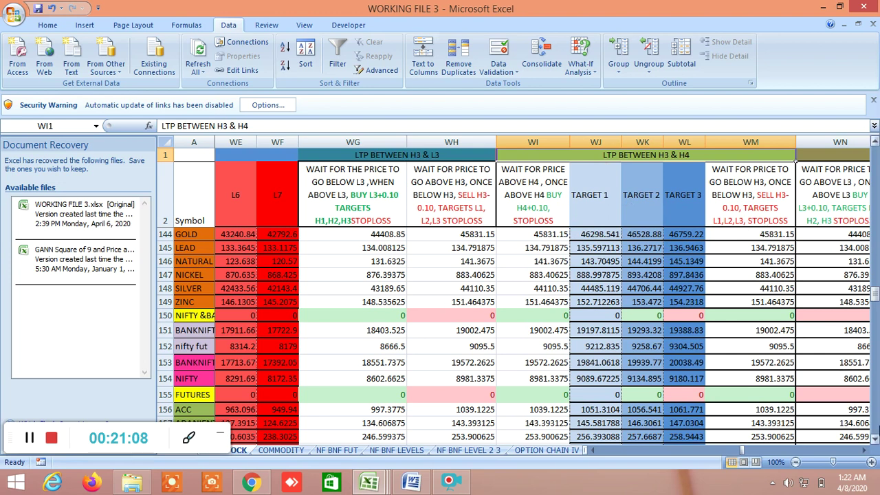
Look through the LTP between L3 & L4, LTP above H4, true range Fibonacci and Gann angle columns up to the last target column, APM.
{"action": "left_click", "coordinate": [864, 450]}
{"action": "left_click", "coordinate": [864, 450]}
{"action": "left_click", "coordinate": [864, 450]}
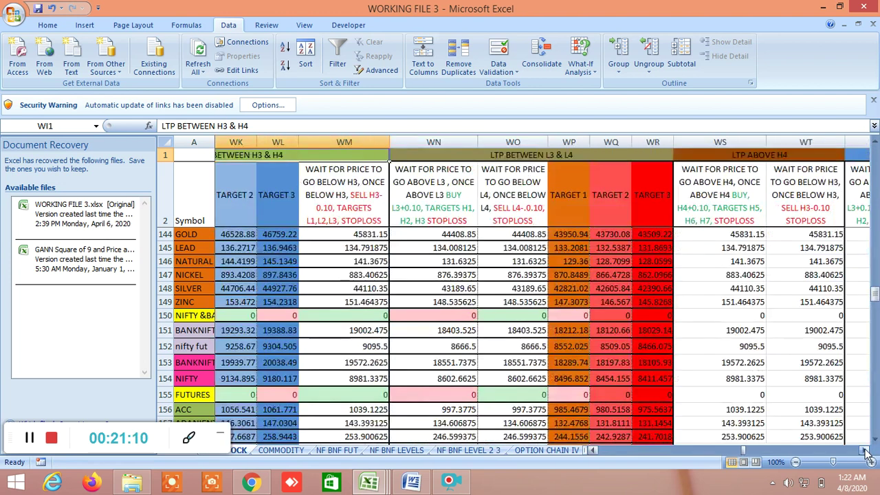
{"action": "left_click", "coordinate": [864, 451]}
{"action": "left_click_drag", "start_coordinate": [865, 451], "coordinate": [865, 451]}
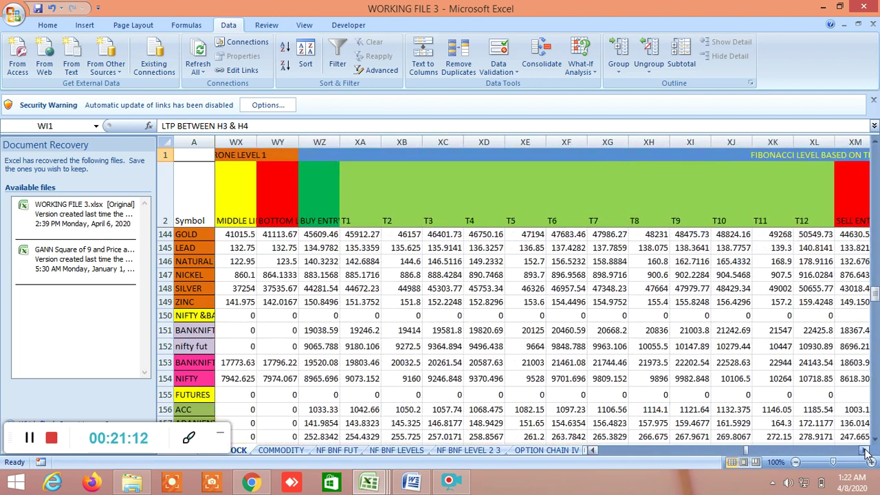
{"action": "left_click", "coordinate": [864, 451]}
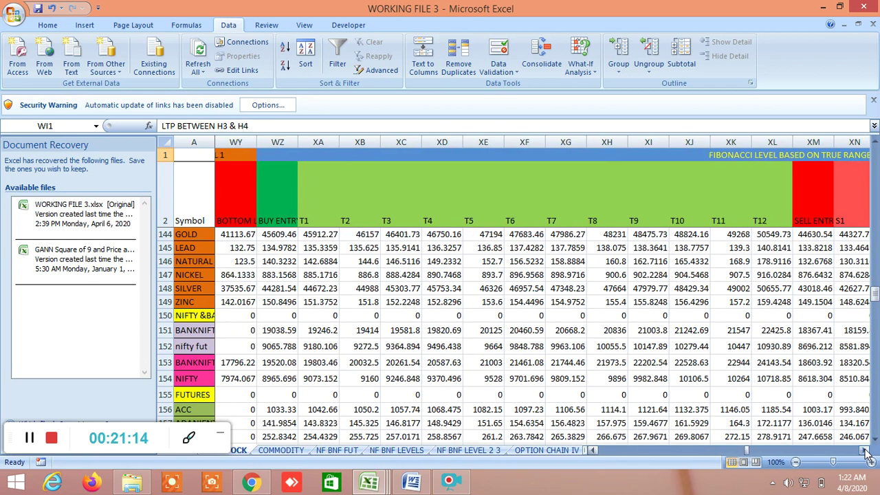
{"action": "left_click_drag", "start_coordinate": [864, 451], "coordinate": [864, 451]}
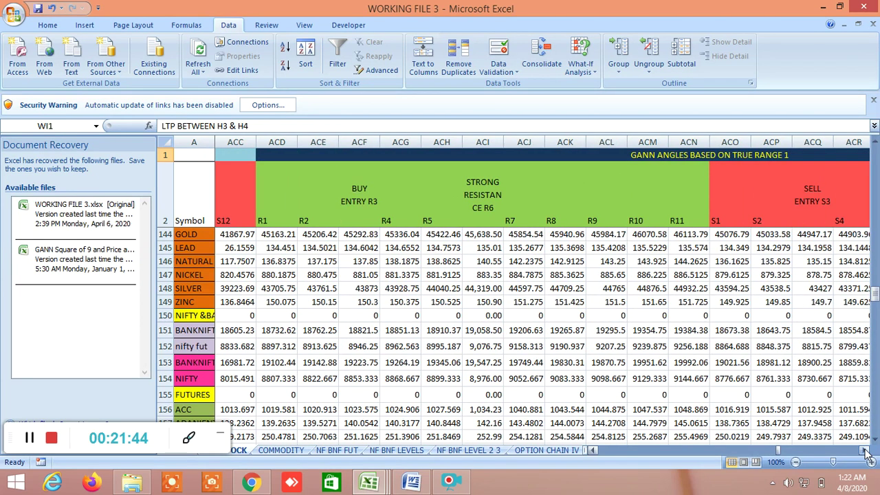
{"action": "left_click_drag", "start_coordinate": [865, 451], "coordinate": [864, 452]}
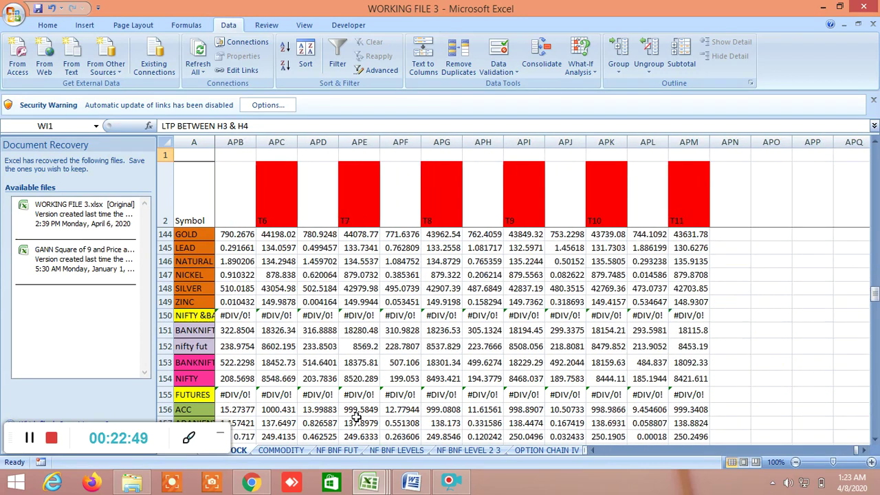